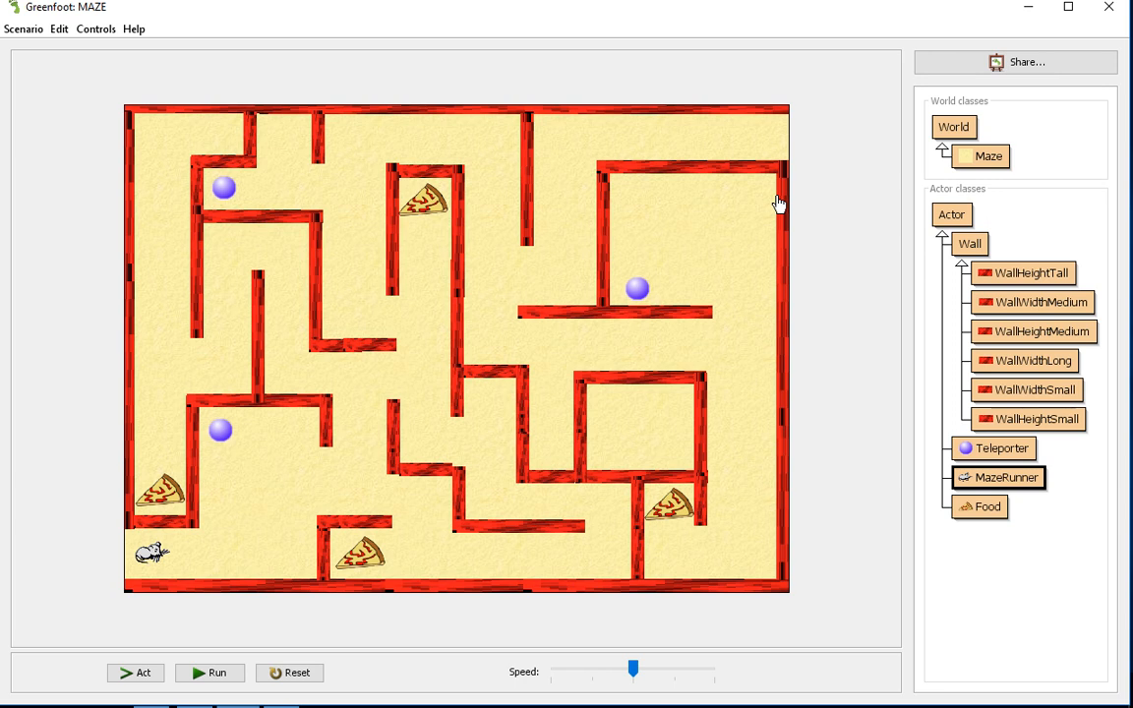
# Create a new Actor subclass named Enemy with the animals/spider.png image
pyautogui.click(959, 216)
pyautogui.rightClick(959, 216)
pyautogui.click(1013, 246)
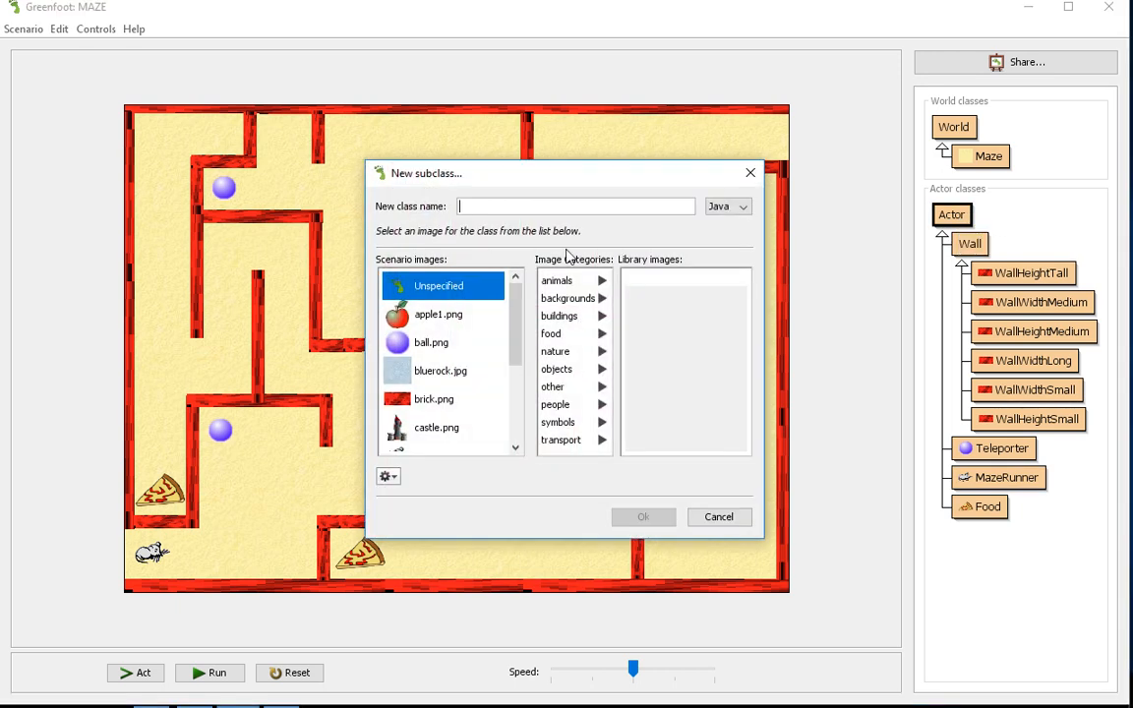
pyautogui.write('Enemy')
pyautogui.click(563, 281)
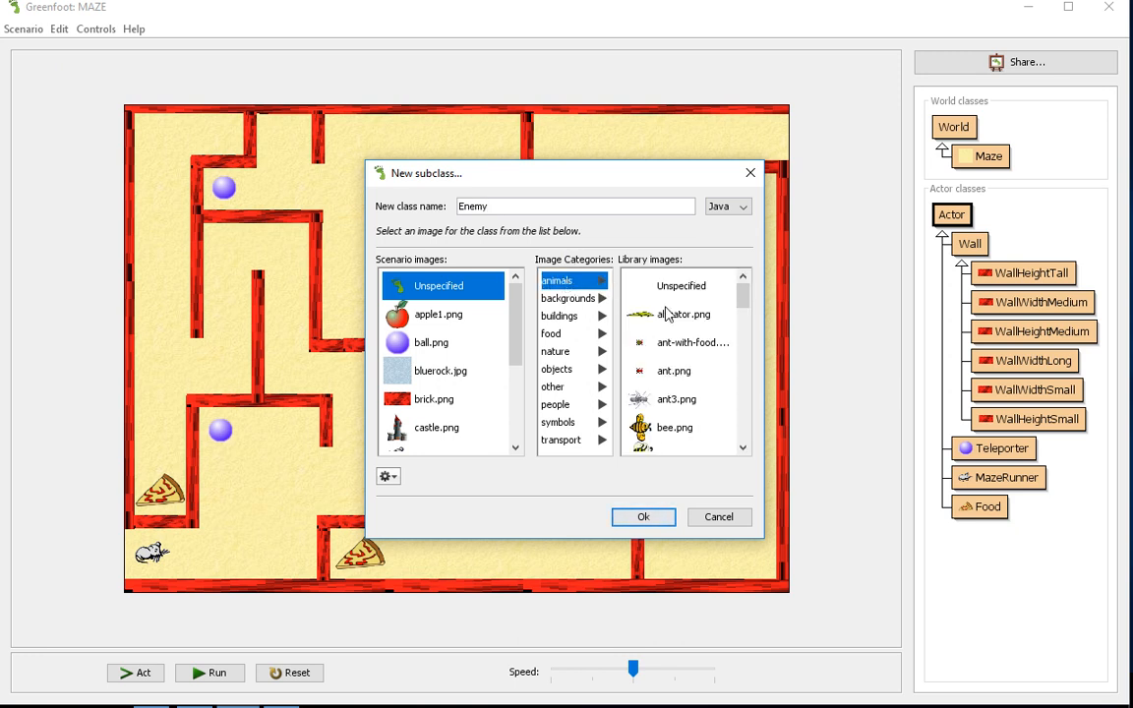
pyautogui.scroll(-4, 688, 330)
pyautogui.scroll(1, 704, 346)
pyautogui.scroll(1, 703, 347)
pyautogui.scroll(-3, 703, 346)
pyautogui.scroll(-1, 700, 349)
pyautogui.scroll(-3, 689, 354)
pyautogui.scroll(-1, 692, 364)
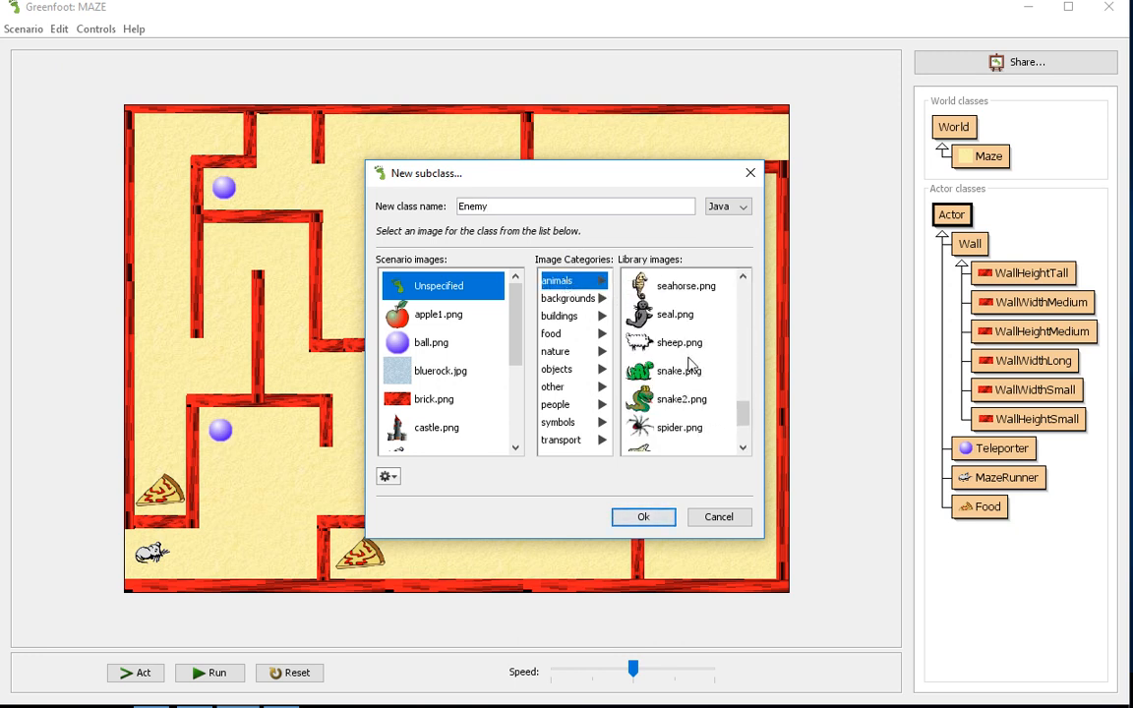
pyautogui.click(679, 428)
pyautogui.click(645, 517)
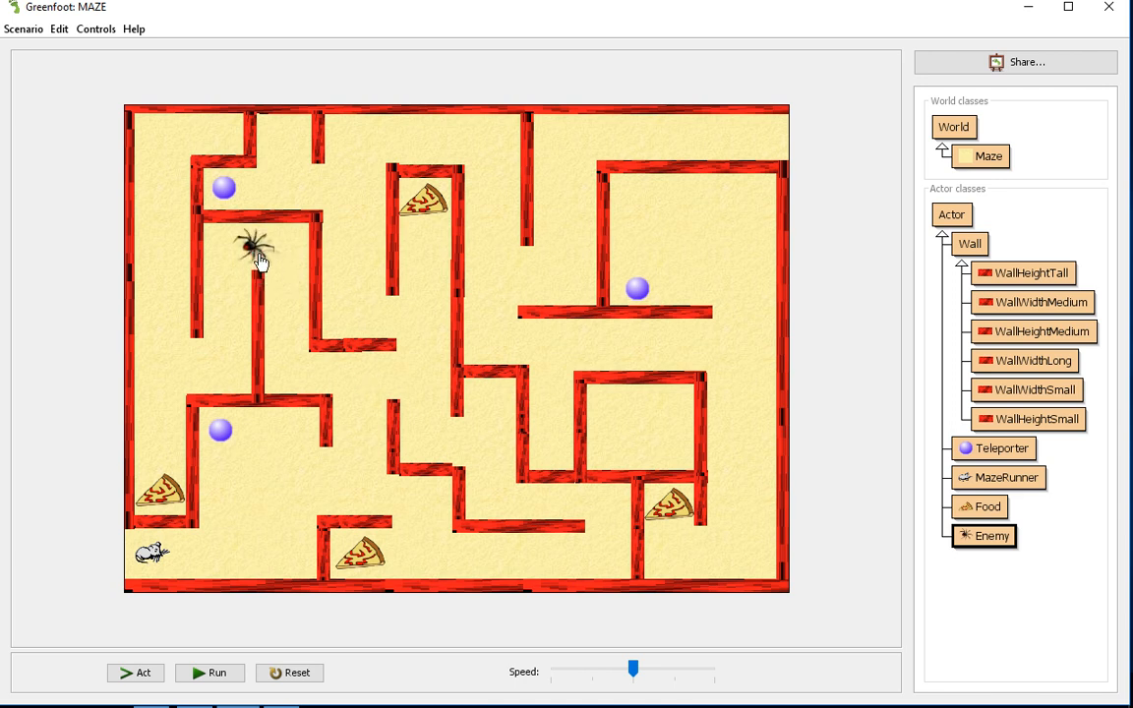
# Place a spider near the maze's top left and save the world layout into the code
pyautogui.keyDown('shift'); pyautogui.click(232, 248); pyautogui.keyUp('shift')
pyautogui.rightClick(340, 198)
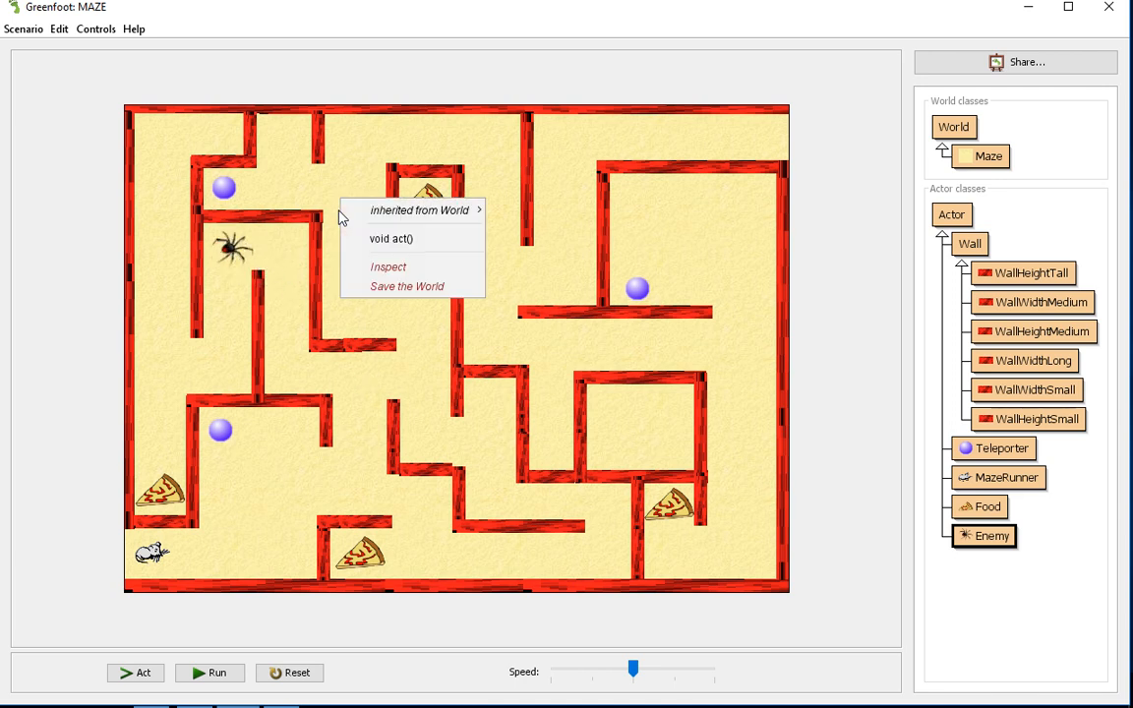
pyautogui.click(384, 298)
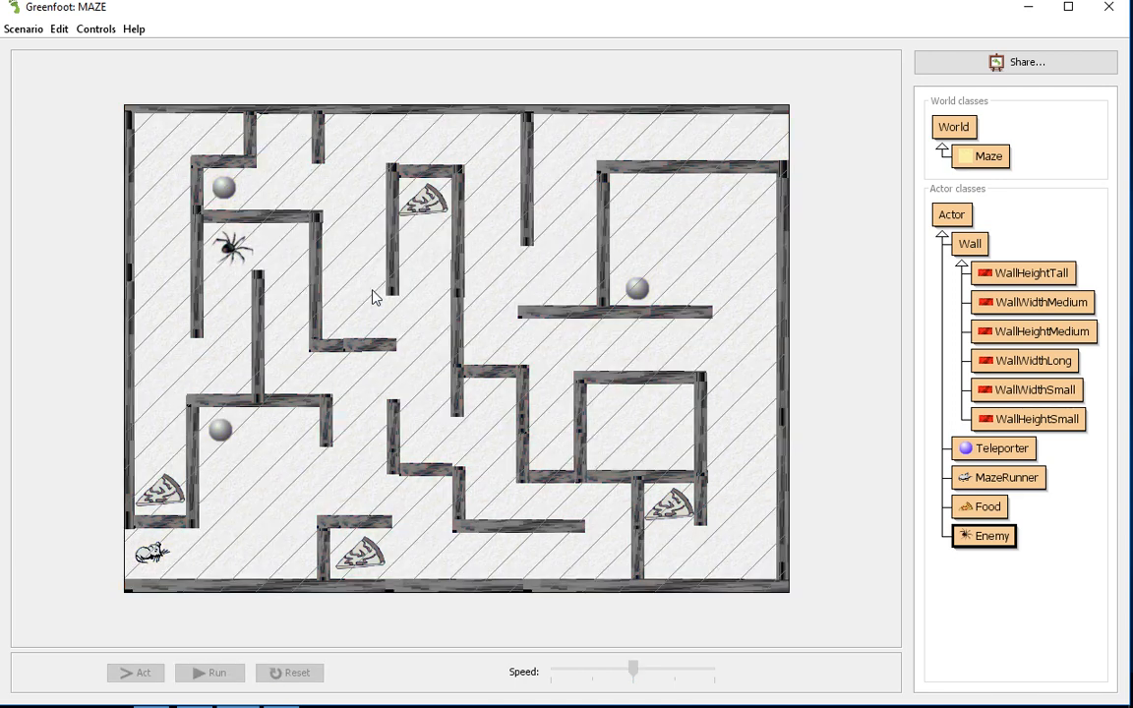
pyautogui.click(986, 159)
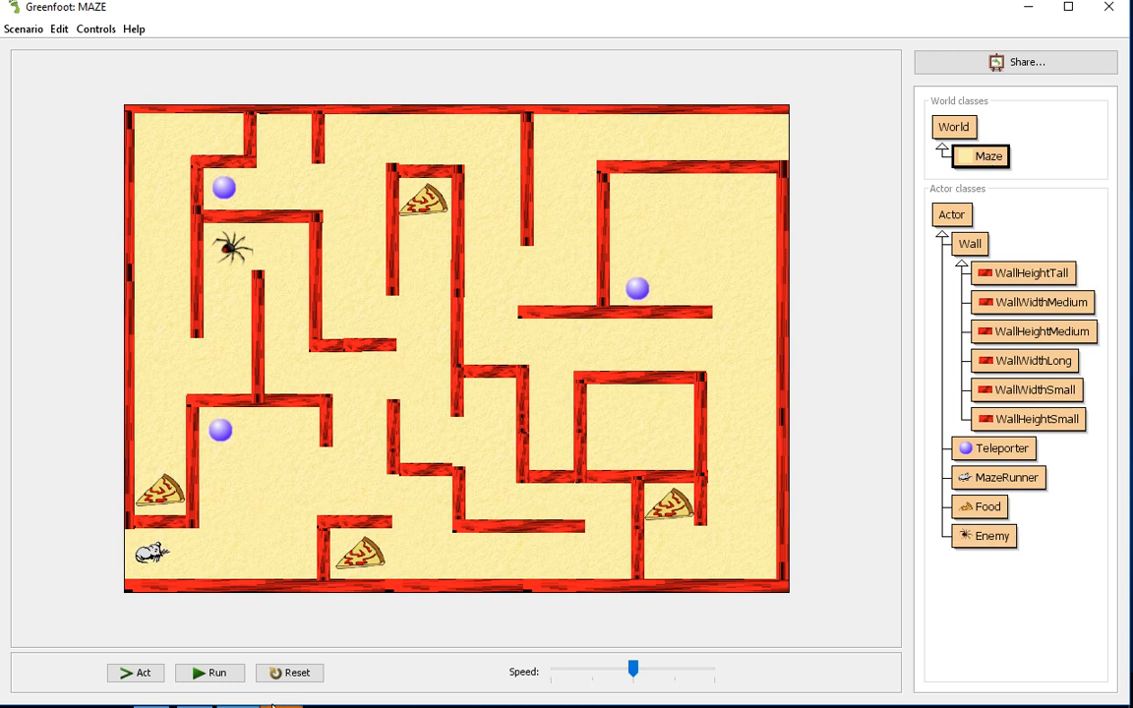
# Cut the two Enemy creation lines and paste them at the top of prepare(), then save
pyautogui.doubleClick(367, 9)
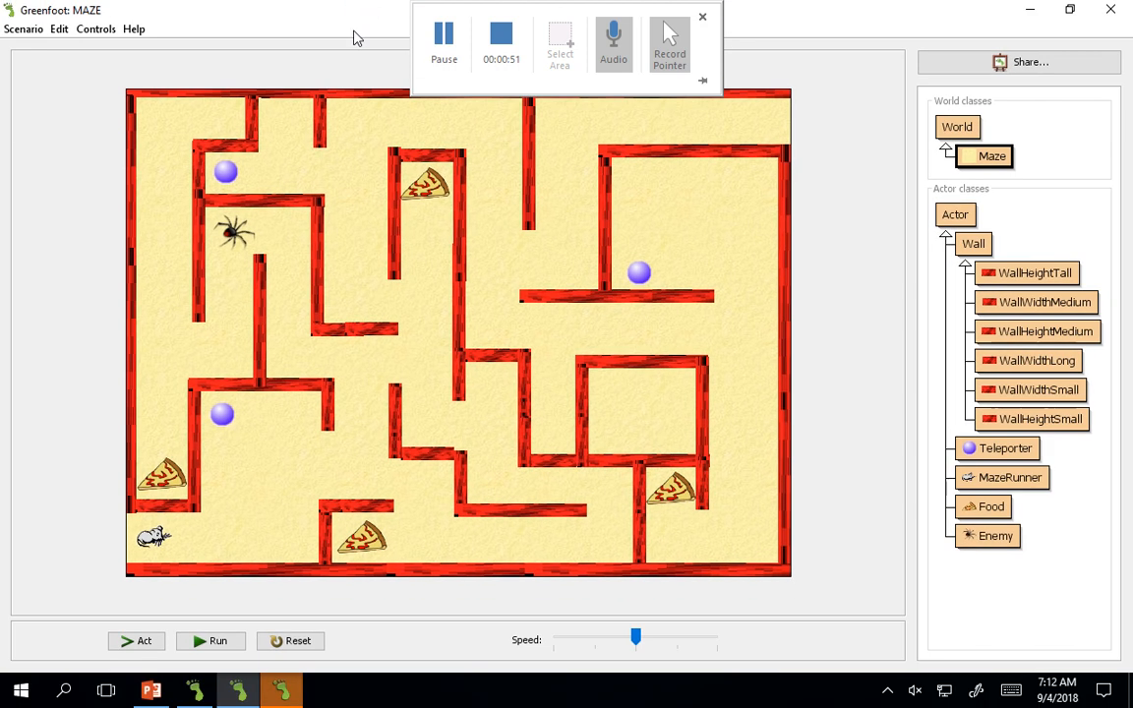
pyautogui.click(281, 691)
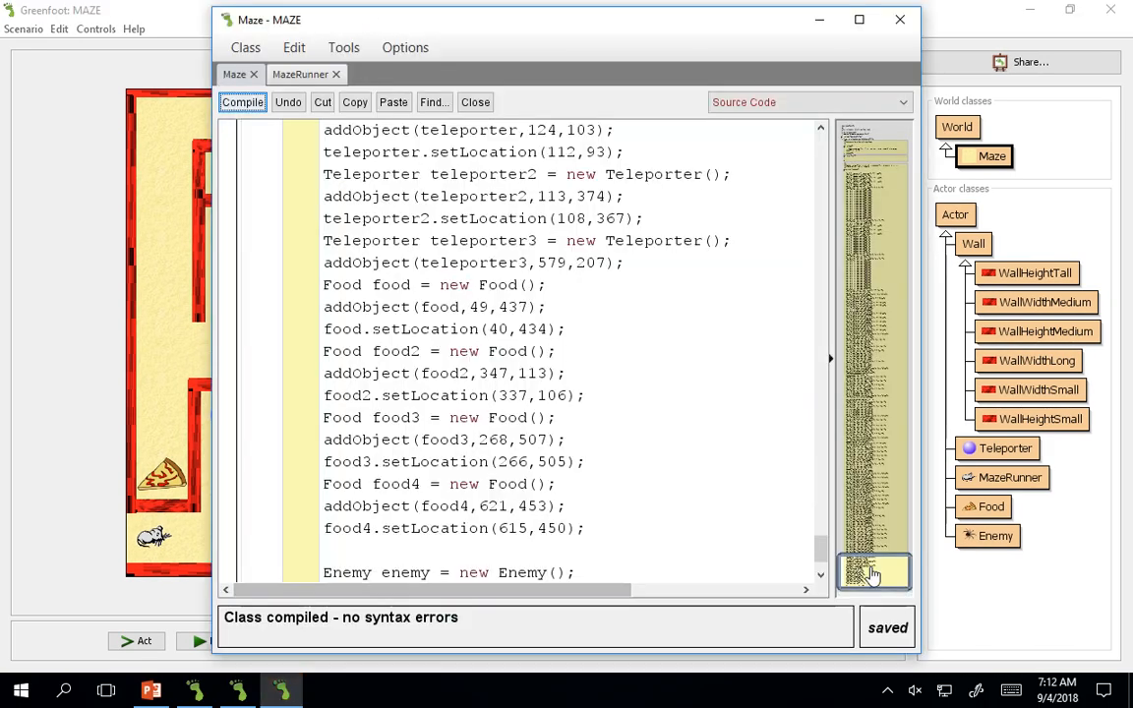
pyautogui.scroll(-2, 863, 590)
pyautogui.scroll(-2, 864, 590)
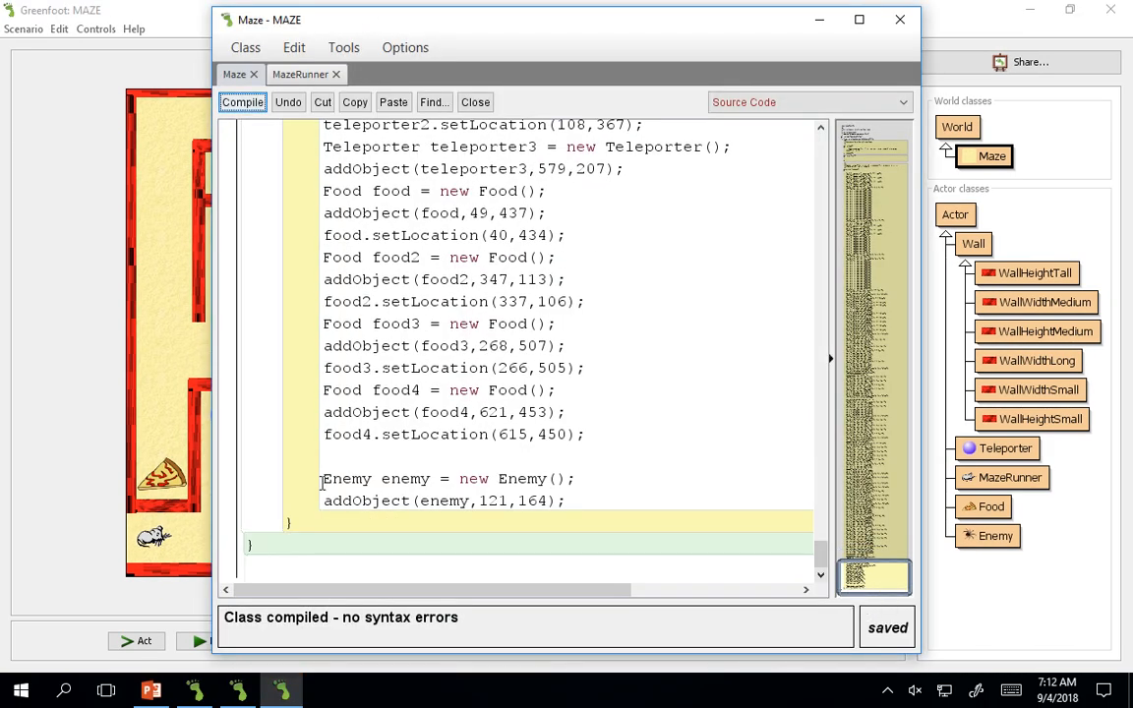
pyautogui.moveTo(321, 479); pyautogui.dragTo(580, 501)
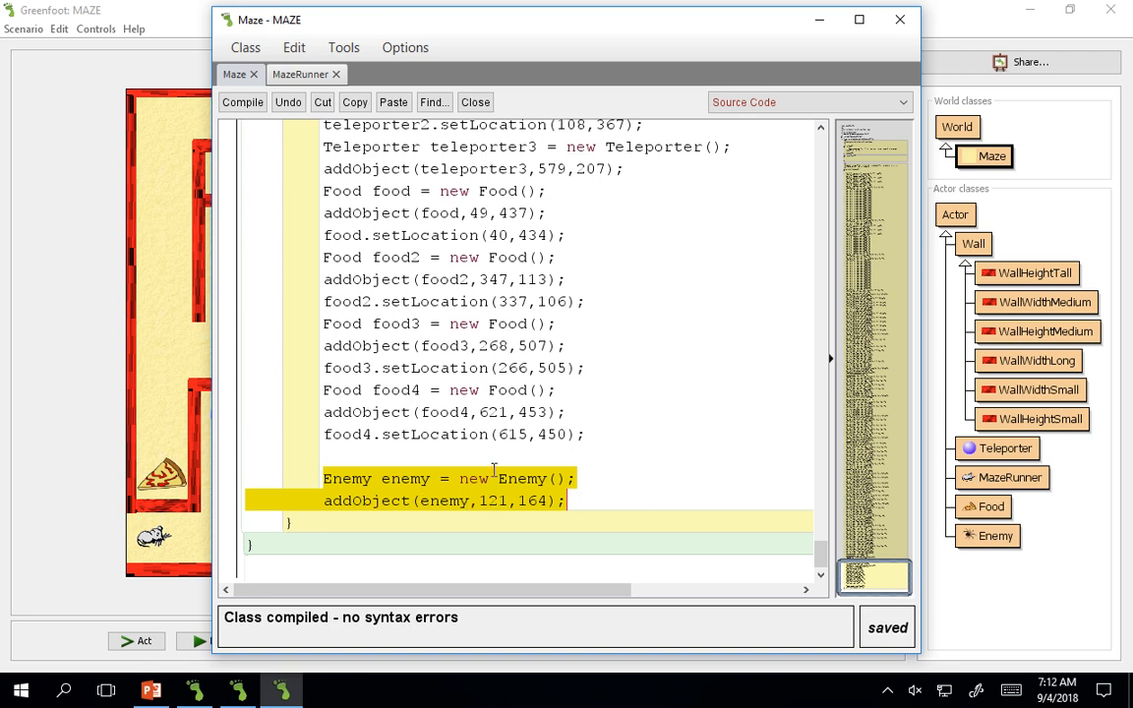
pyautogui.press('Delete')
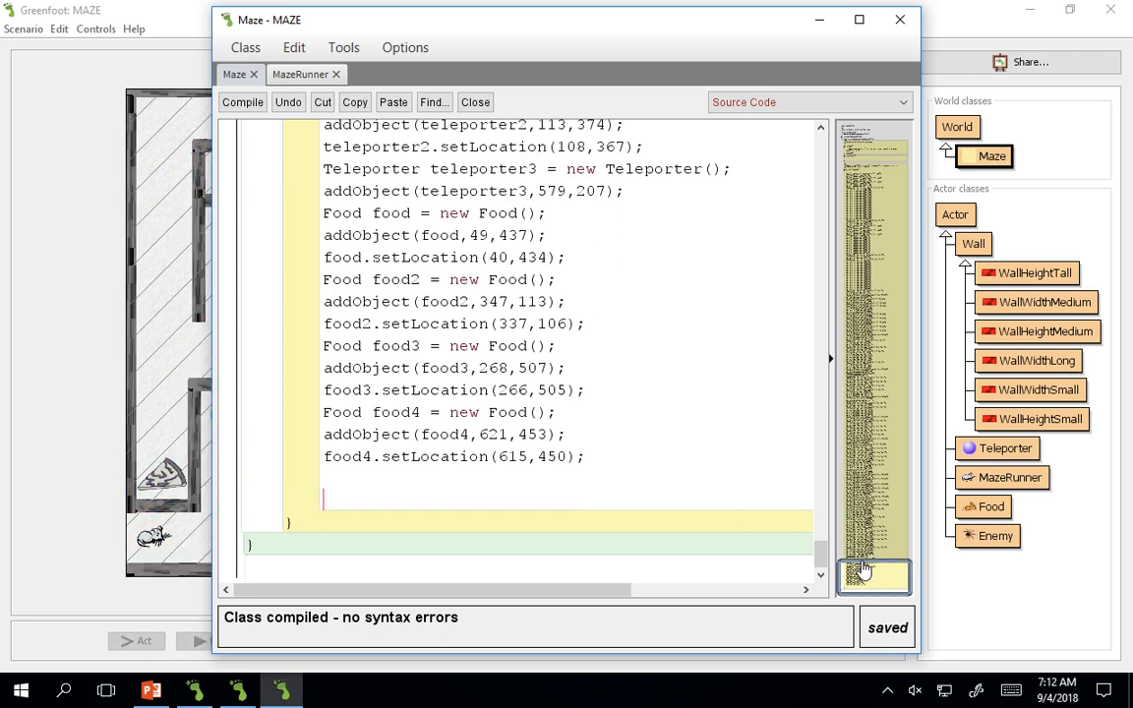
pyautogui.moveTo(864, 588); pyautogui.dragTo(873, 167)
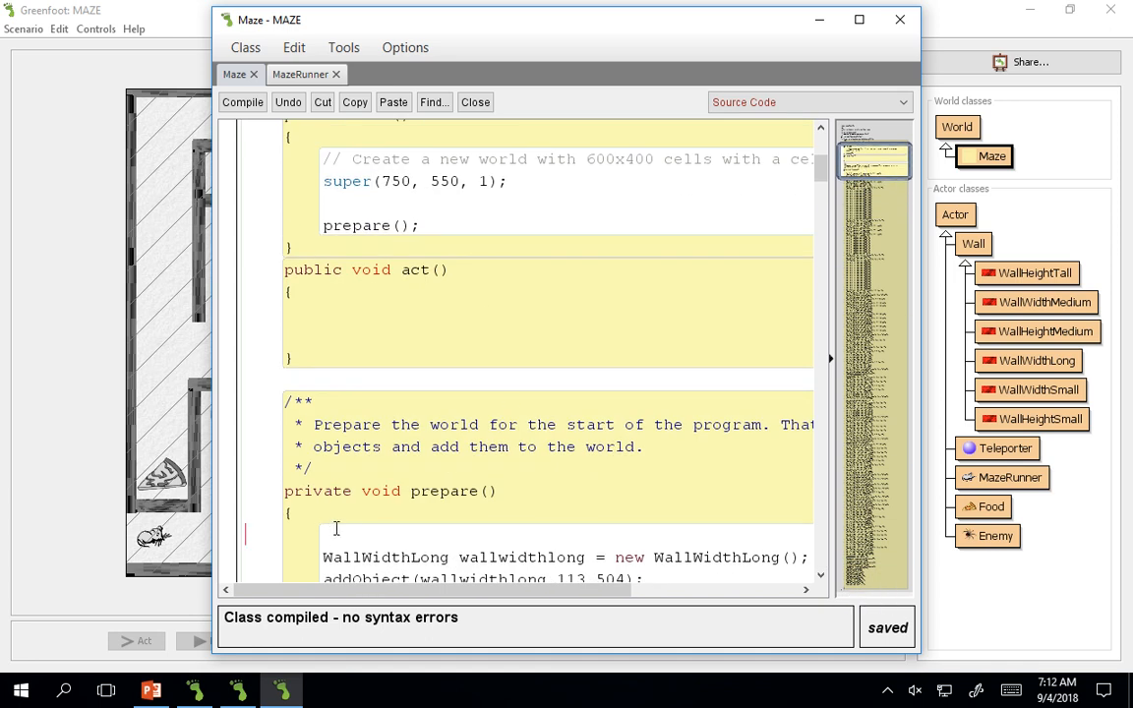
pyautogui.press('Tab')
pyautogui.press('Tab')
pyautogui.write('Enemy enemy = new Enemy(); addObject(enemy,121,164);')
pyautogui.hotkey('ctrl', 's')
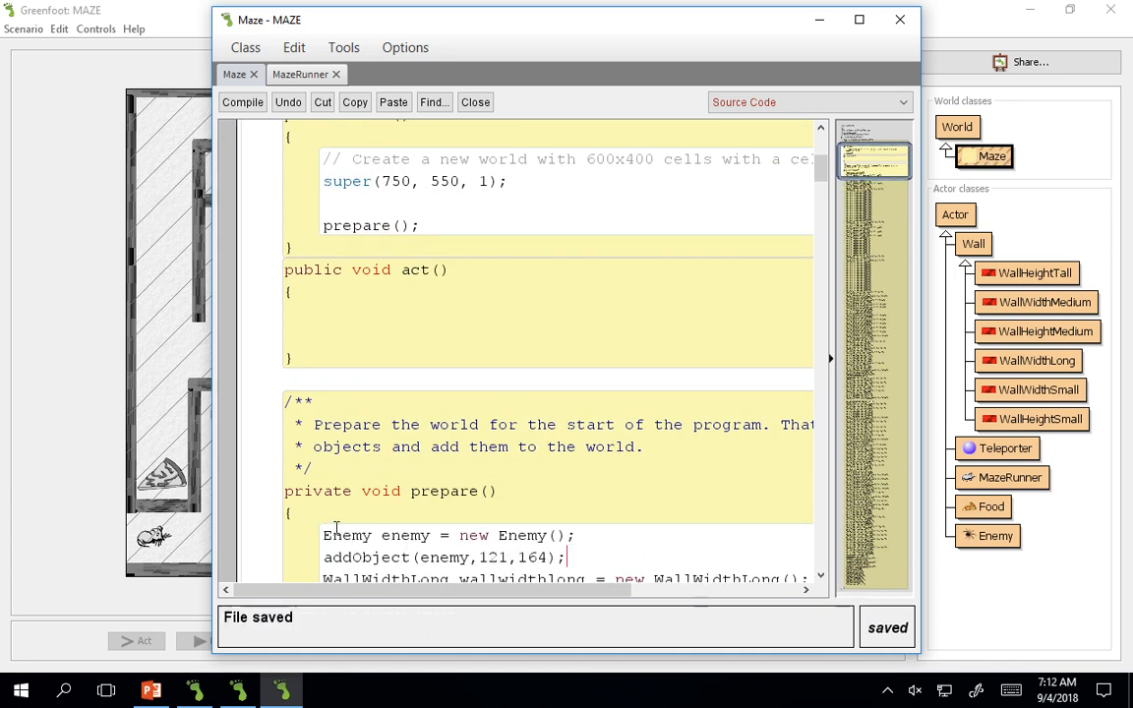
pyautogui.scroll(-2, 657, 526)
pyautogui.scroll(-1, 657, 541)
pyautogui.hotkey('ctrl', 's')
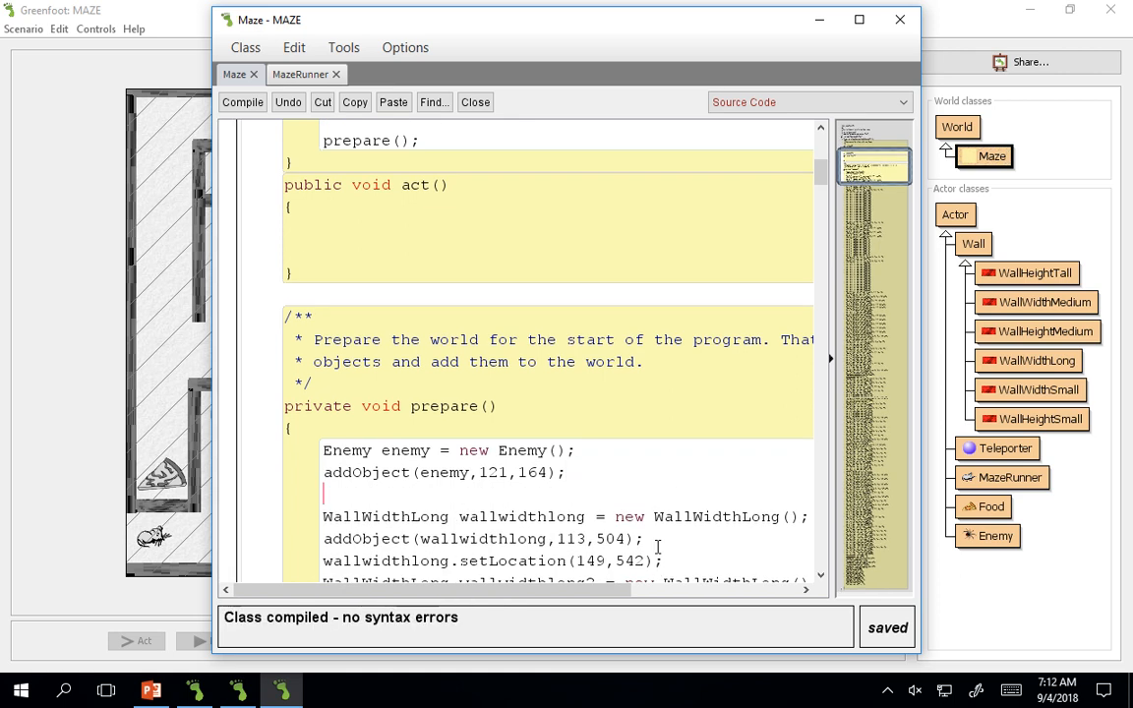
pyautogui.scroll(-1, 679, 541)
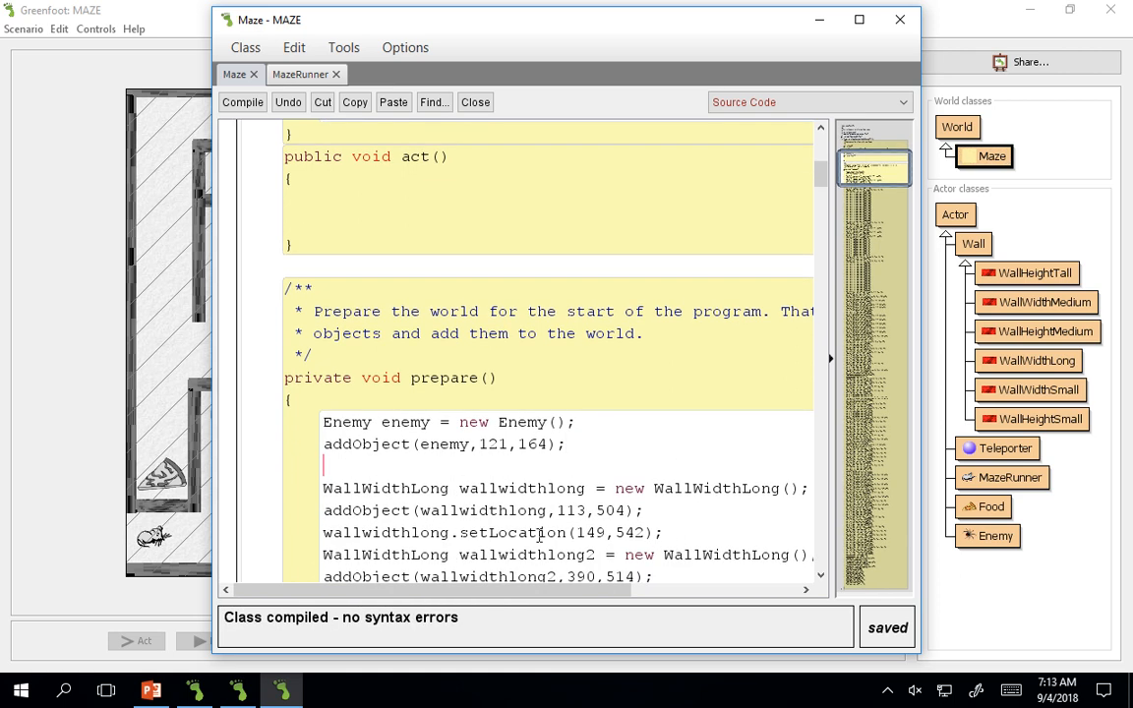
# Review the enemy coordinates 121, 164 and delete the empty act() method
pyautogui.moveTo(479, 444)
pyautogui.mouseDown()
pyautogui.moveTo(548, 443)
pyautogui.moveTo(521, 447)
pyautogui.mouseUp()
pyautogui.click(551, 445)
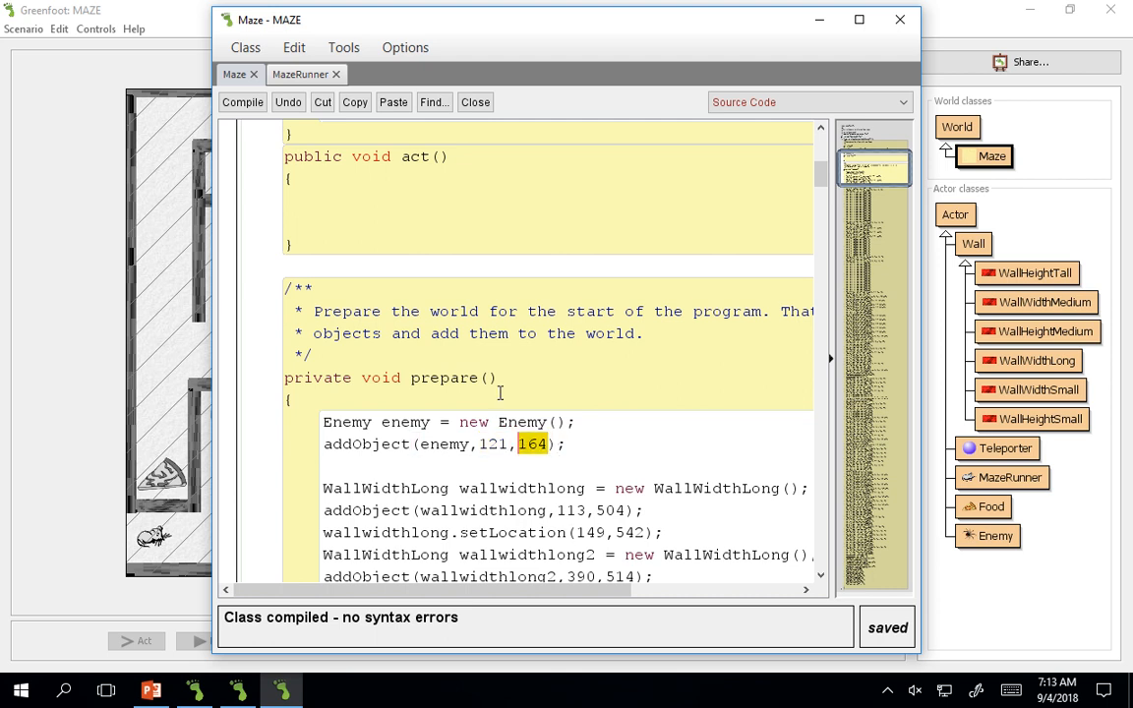
pyautogui.scroll(1, 493, 411)
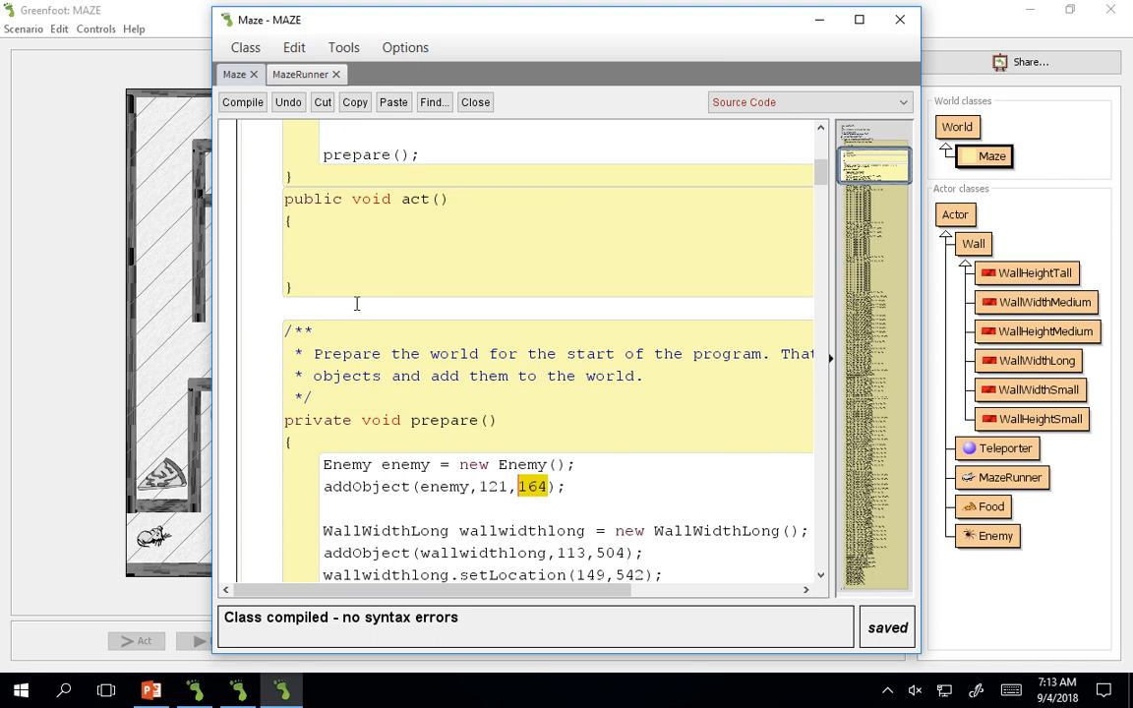
pyautogui.moveTo(357, 304); pyautogui.dragTo(277, 193)
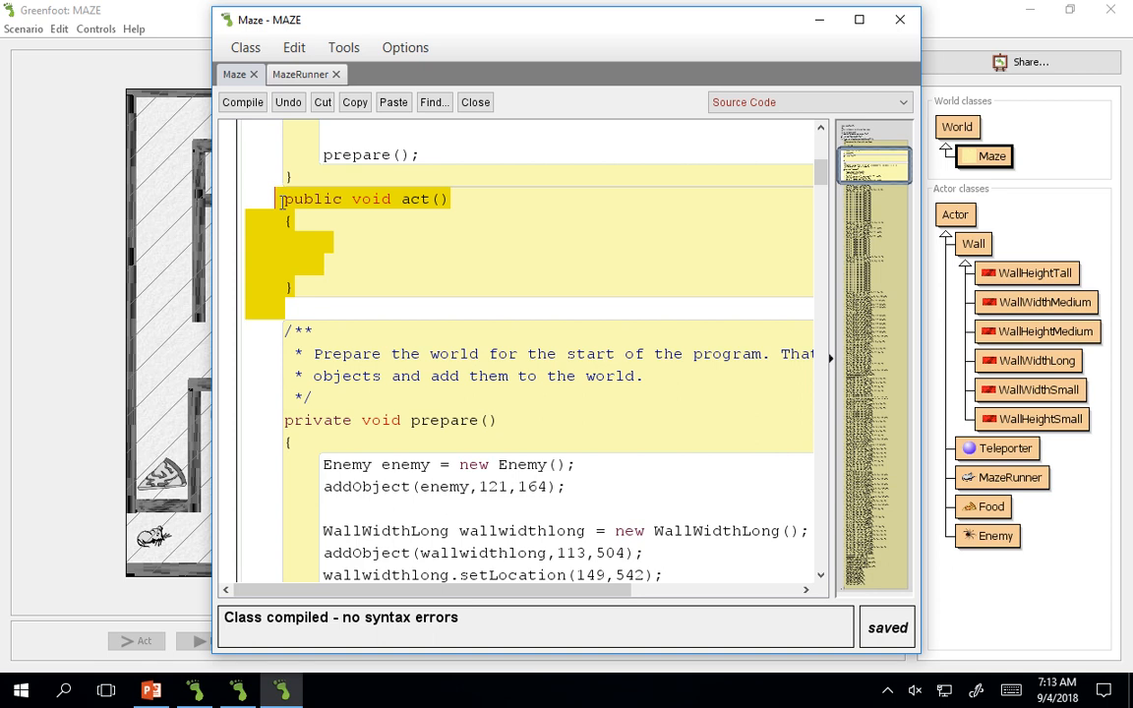
pyautogui.press('Delete')
pyautogui.scroll(2, 435, 307)
pyautogui.scroll(3, 435, 308)
pyautogui.scroll(-2, 459, 347)
pyautogui.scroll(-1, 453, 295)
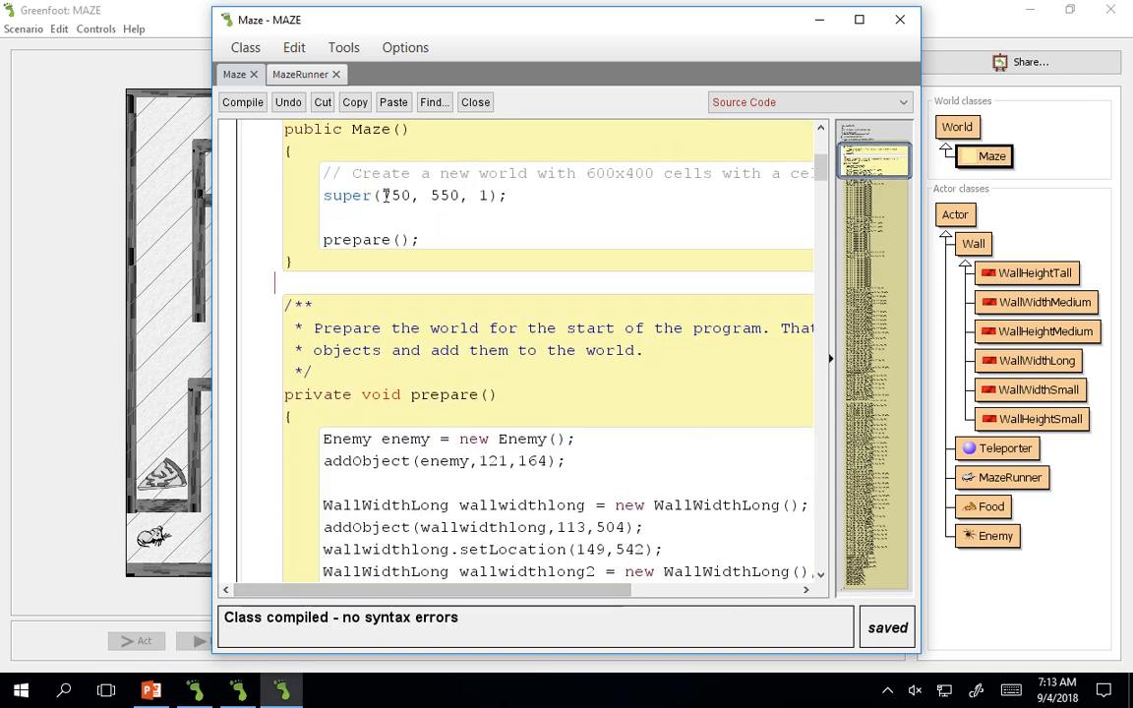
# Review the world size 750 by 550 and the enemy's x coordinate 121
pyautogui.moveTo(382, 195); pyautogui.dragTo(412, 197)
pyautogui.doubleClick(445, 196)
pyautogui.click(445, 195)
pyautogui.moveTo(481, 460); pyautogui.dragTo(508, 463)
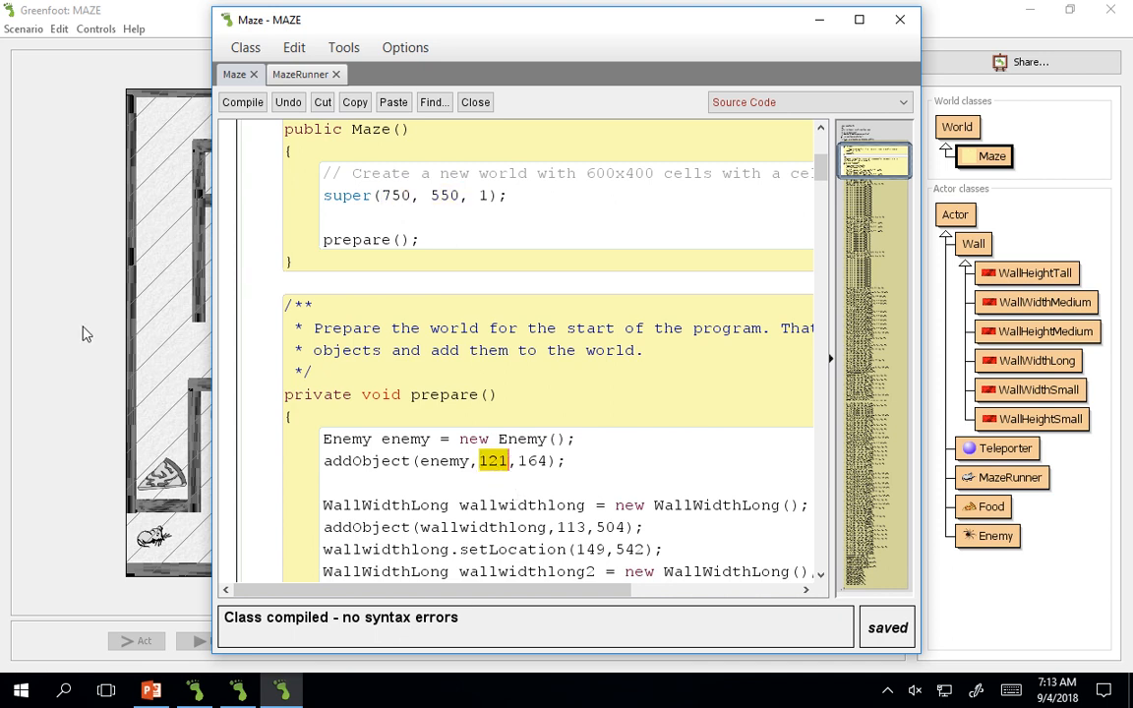
# View the Maze class documentation, then bring the World API documentation back up
pyautogui.click(805, 104)
pyautogui.click(779, 139)
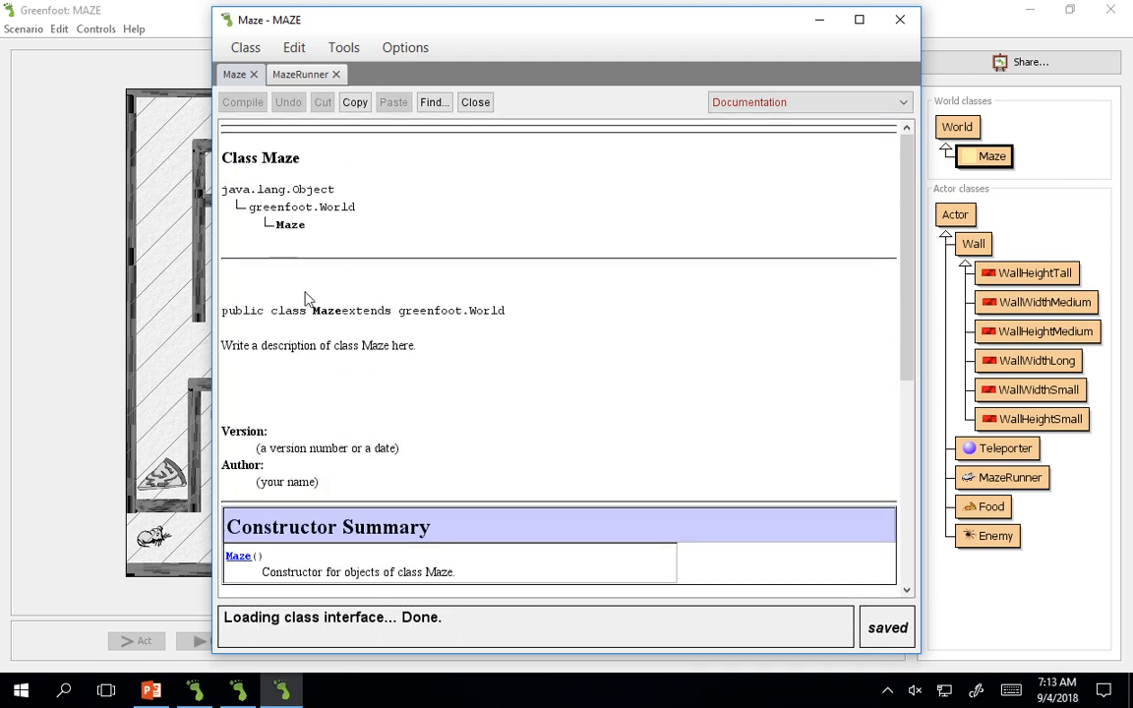
pyautogui.scroll(-1, 264, 181)
pyautogui.scroll(-2, 306, 298)
pyautogui.scroll(-3, 346, 354)
pyautogui.scroll(-3, 362, 374)
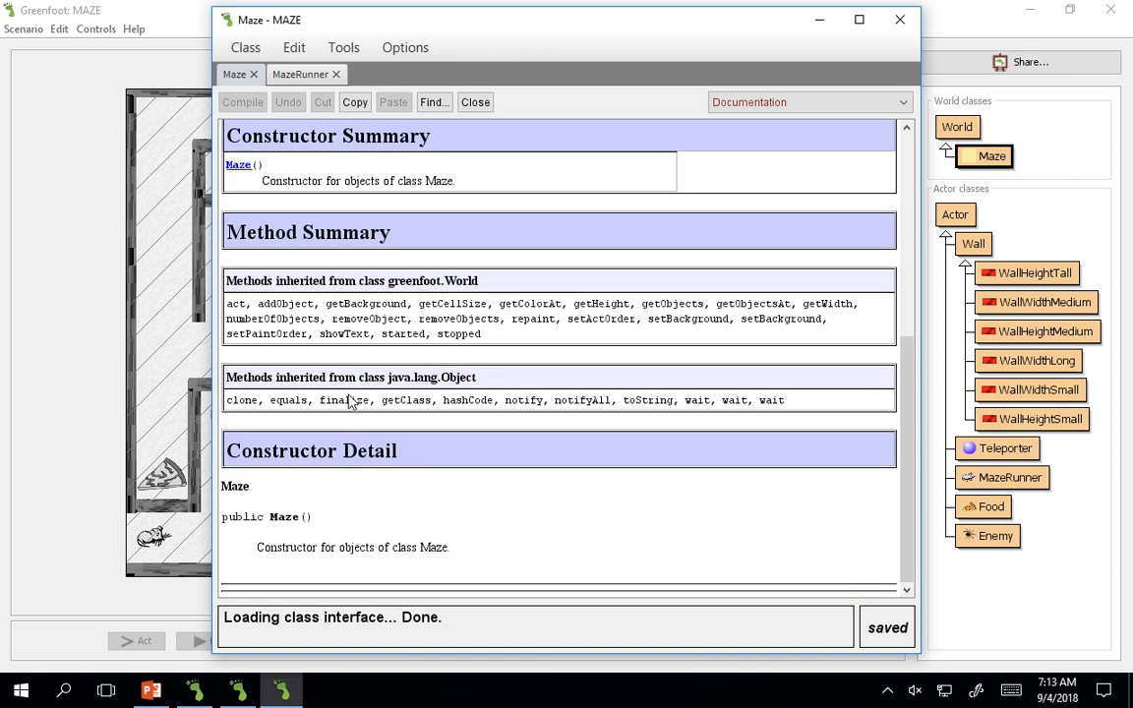
pyautogui.scroll(2, 350, 400)
pyautogui.scroll(5, 393, 448)
pyautogui.scroll(2, 408, 362)
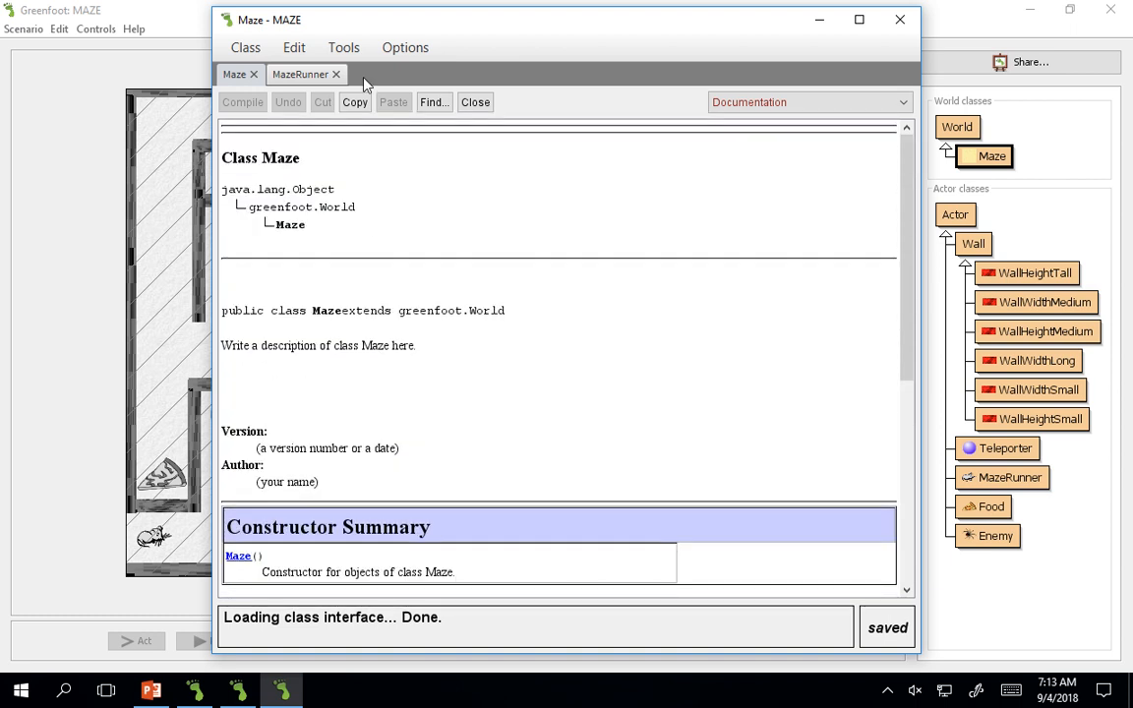
pyautogui.click(799, 103)
pyautogui.click(900, 20)
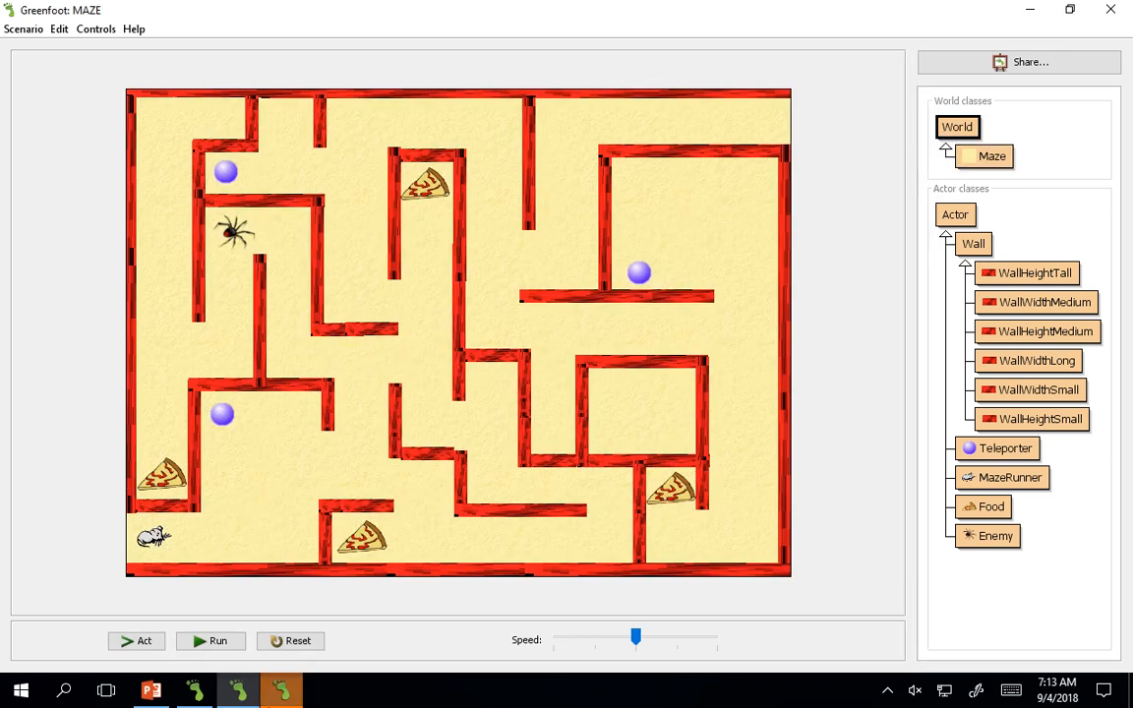
pyautogui.click(281, 691)
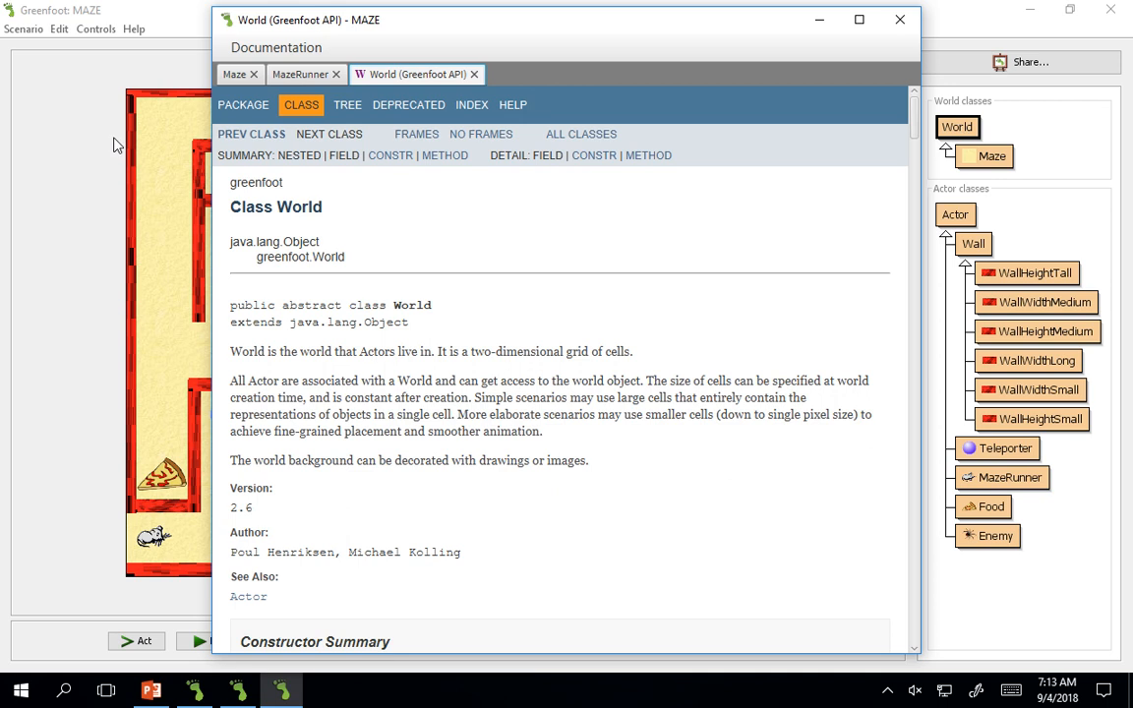
pyautogui.scroll(-3, 385, 197)
pyautogui.scroll(3, 379, 226)
# Find getRandomNumber in the Greenfoot utility class documentation
pyautogui.click(347, 104)
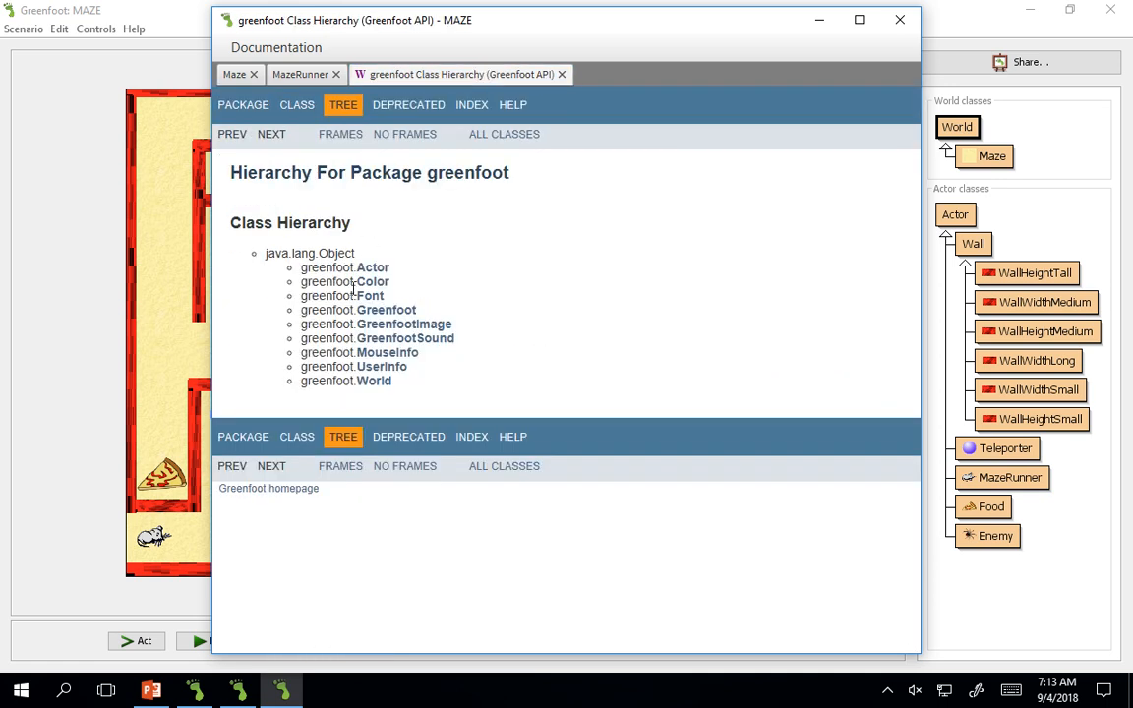
pyautogui.click(387, 311)
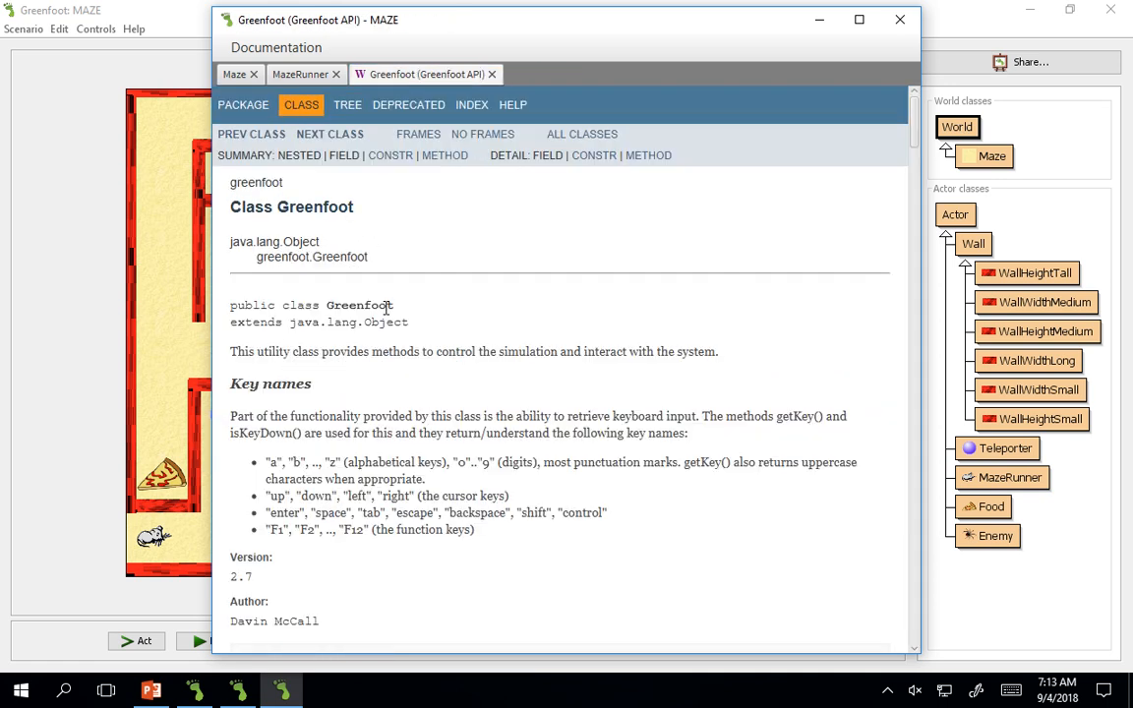
pyautogui.scroll(-1, 384, 317)
pyautogui.scroll(-3, 382, 319)
pyautogui.scroll(-1, 380, 319)
pyautogui.scroll(-3, 380, 321)
pyautogui.scroll(-3, 380, 321)
pyautogui.scroll(-3, 379, 321)
pyautogui.scroll(-3, 380, 322)
pyautogui.scroll(3, 383, 315)
pyautogui.scroll(2, 386, 309)
pyautogui.moveTo(252, 305)
pyautogui.mouseDown()
pyautogui.moveTo(641, 305)
pyautogui.moveTo(244, 308)
pyautogui.mouseUp()
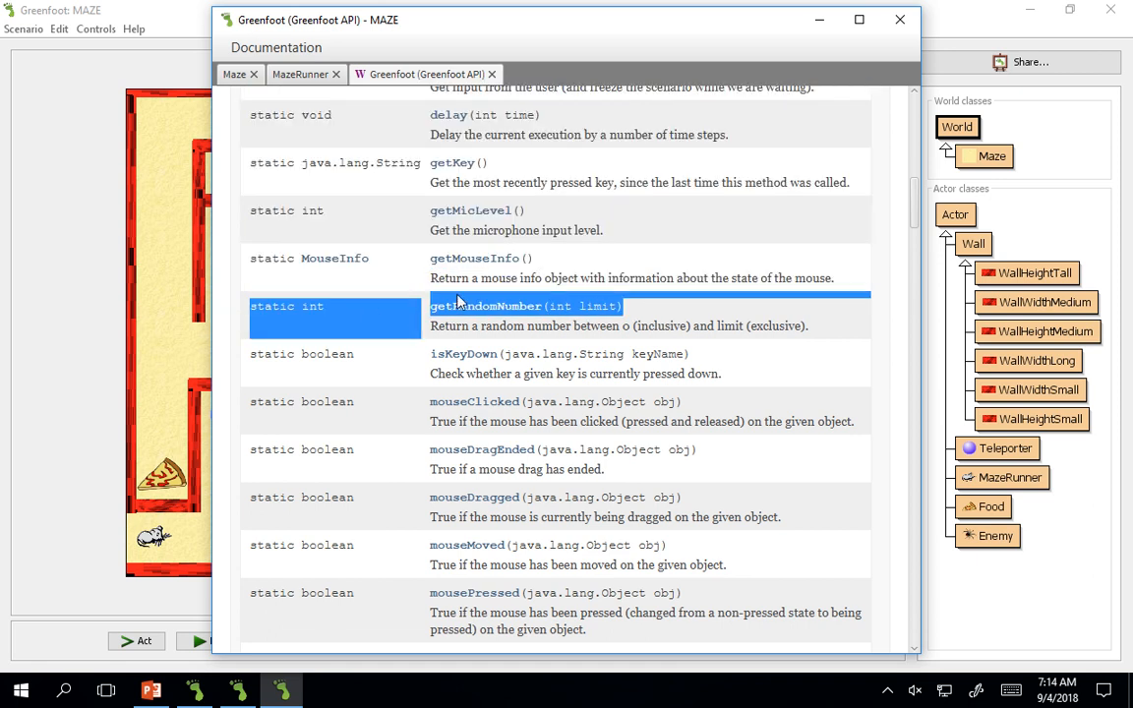
# Return to the Maze class source code and close the API documentation
pyautogui.click(296, 75)
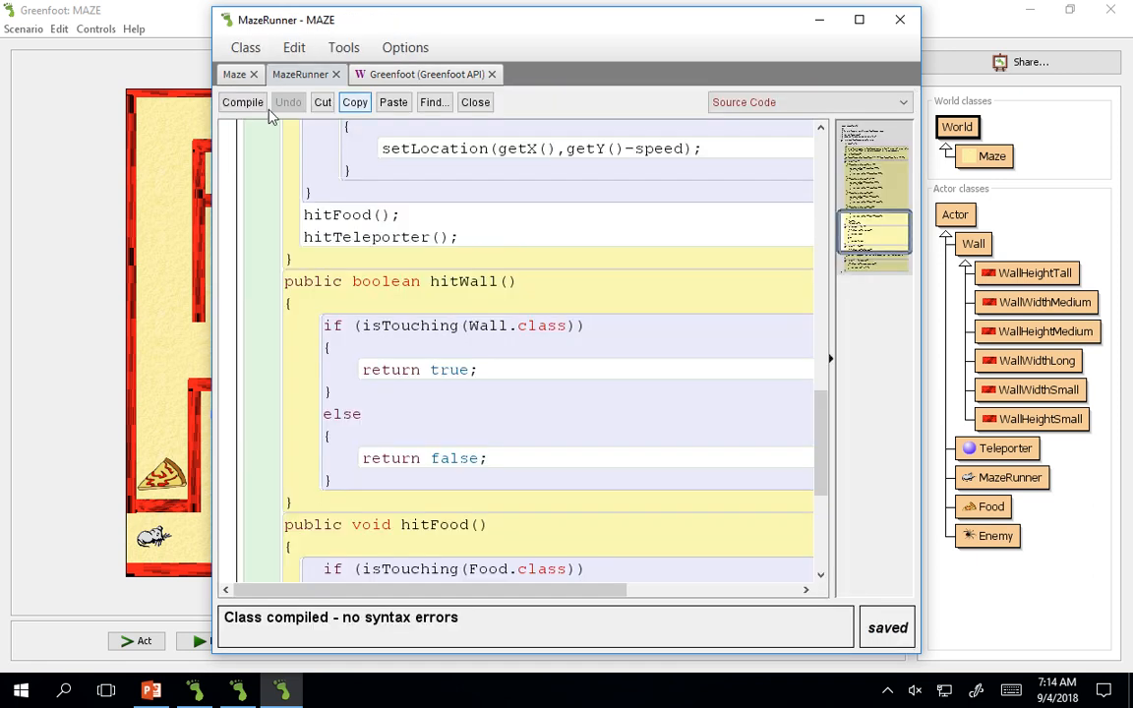
pyautogui.click(235, 75)
pyautogui.click(497, 76)
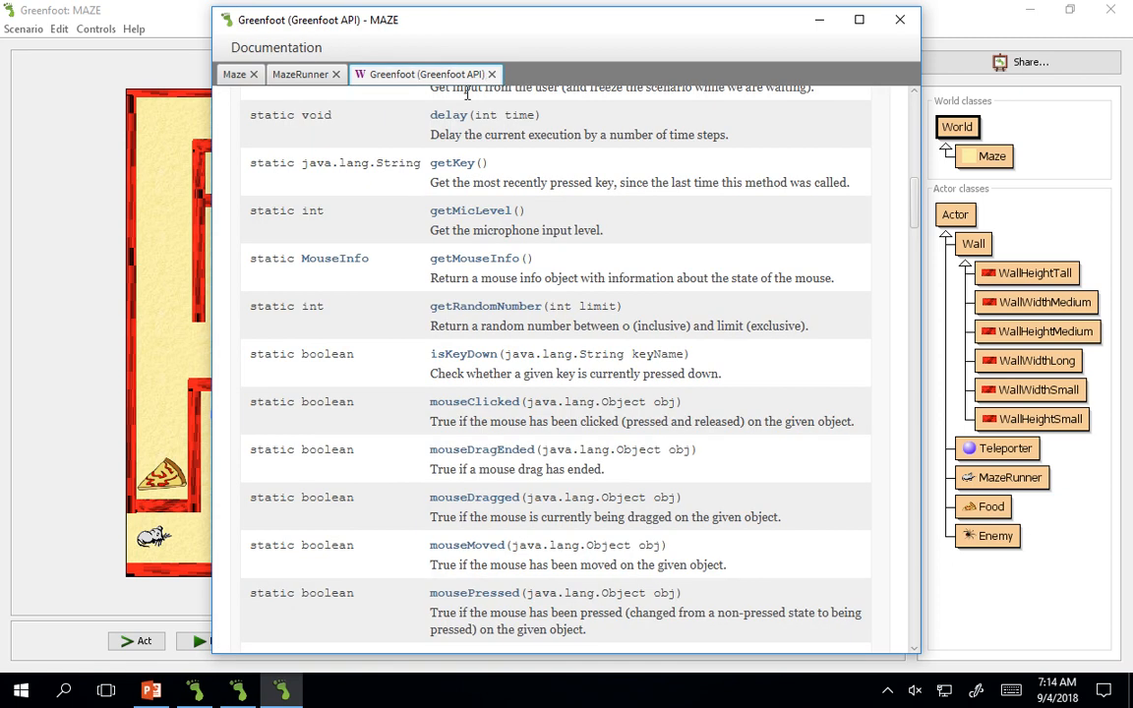
pyautogui.click(495, 74)
# Replace 121, 164 with Greenfoot.getRandomNumber(750) and Greenfoot.getRandomNumber(550), fixing typos
pyautogui.click(232, 74)
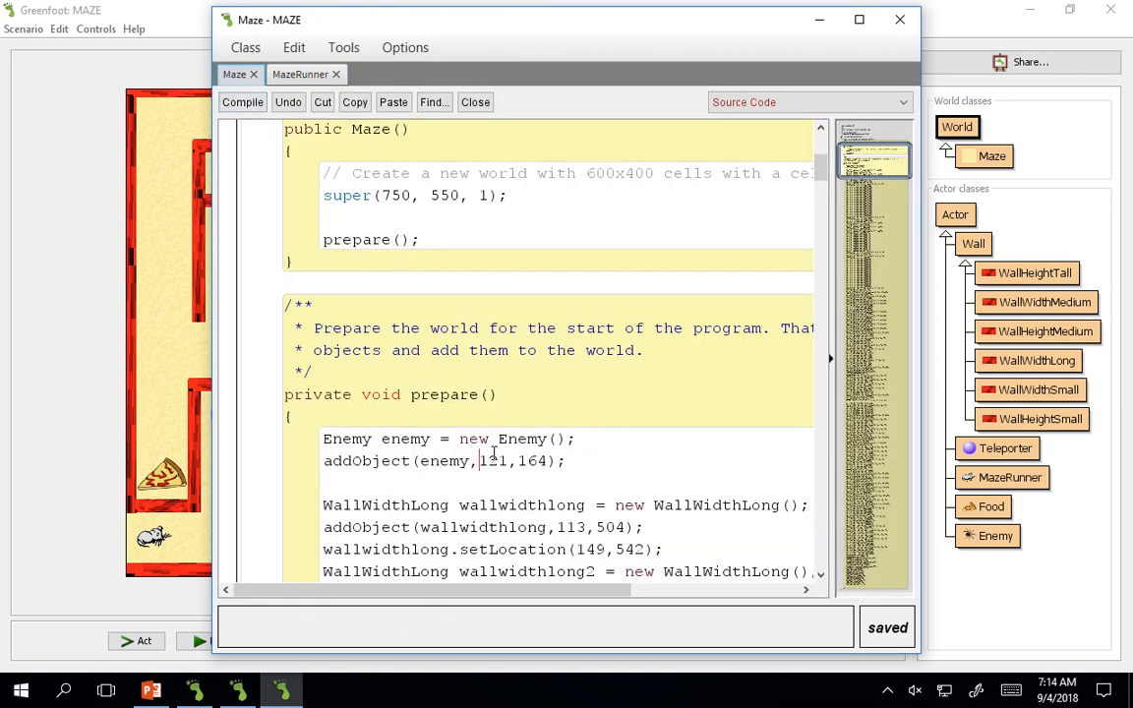
pyautogui.moveTo(486, 459); pyautogui.dragTo(510, 460)
pyautogui.write('G')
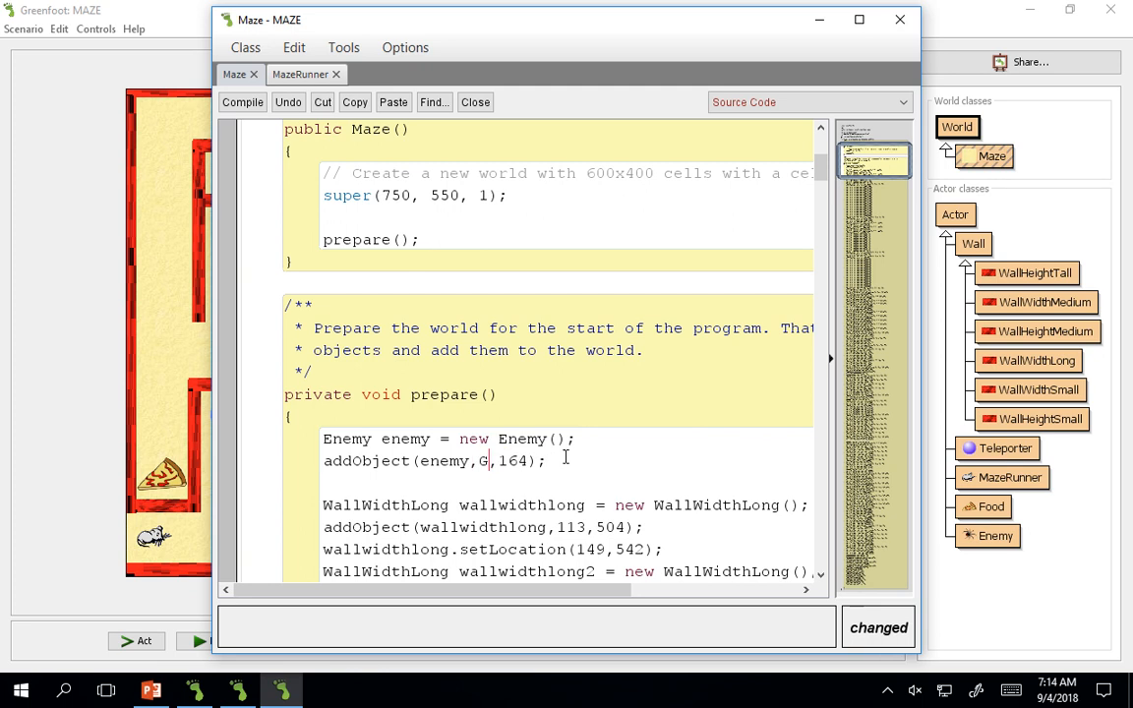
pyautogui.write('reenfoot.')
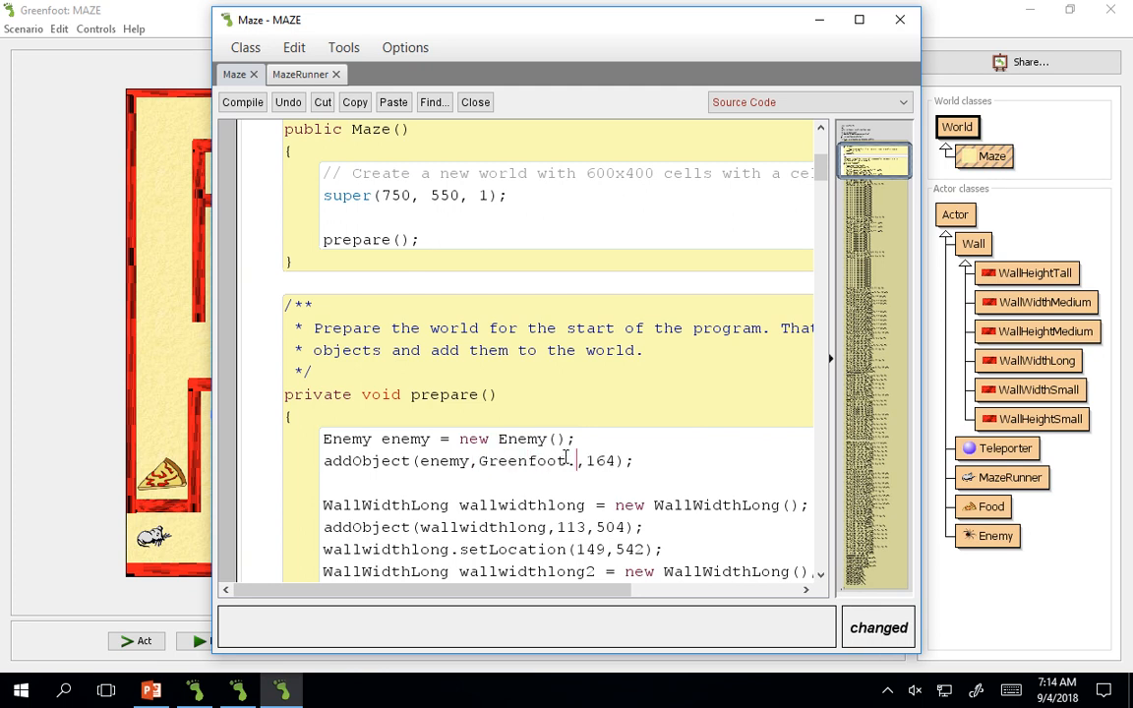
pyautogui.hotkey('ctrl', 'k')
pyautogui.click(580, 460)
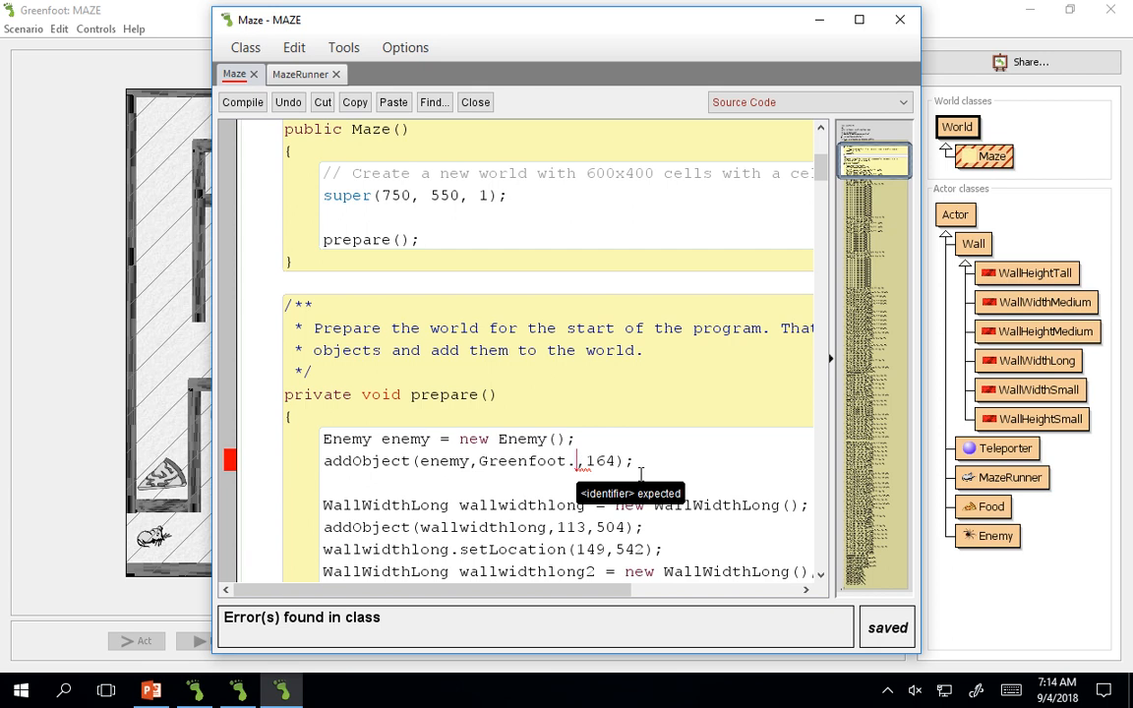
pyautogui.write('getR')
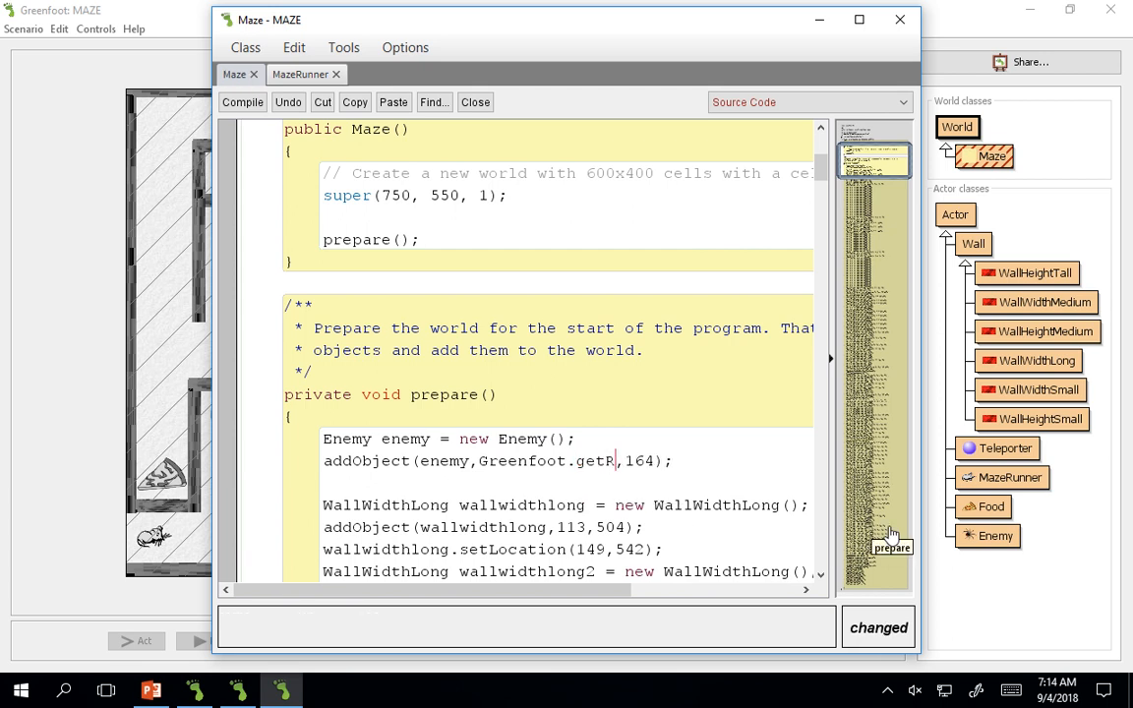
pyautogui.write('andomNumber(')
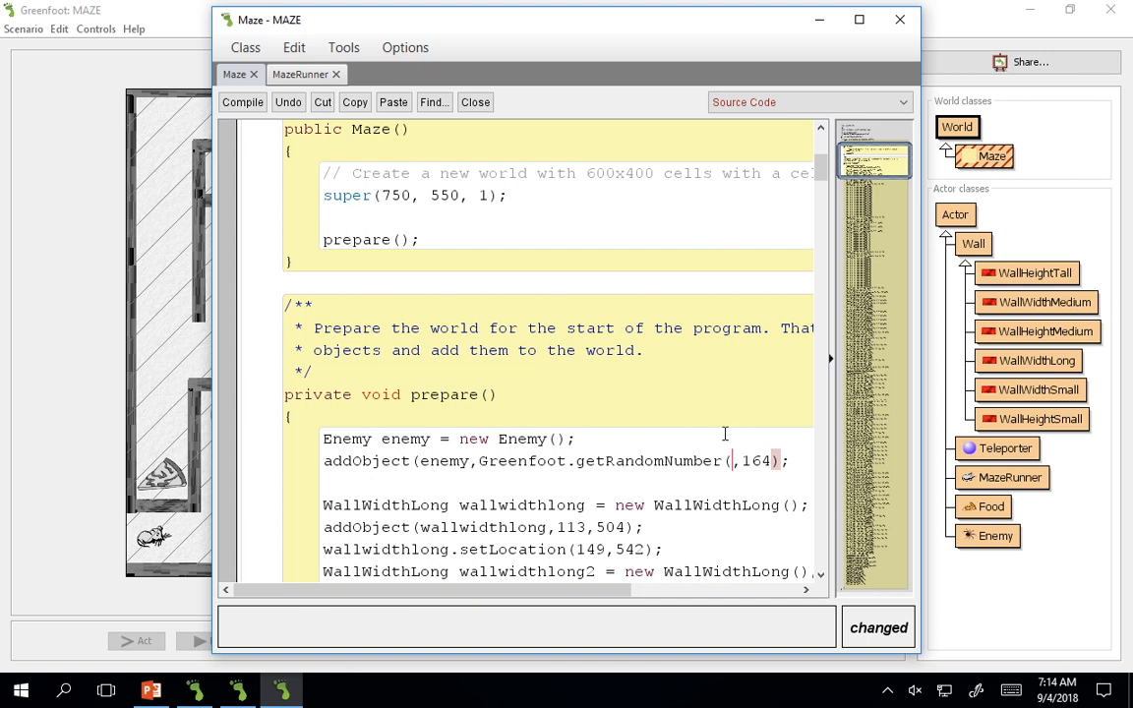
pyautogui.write('750')
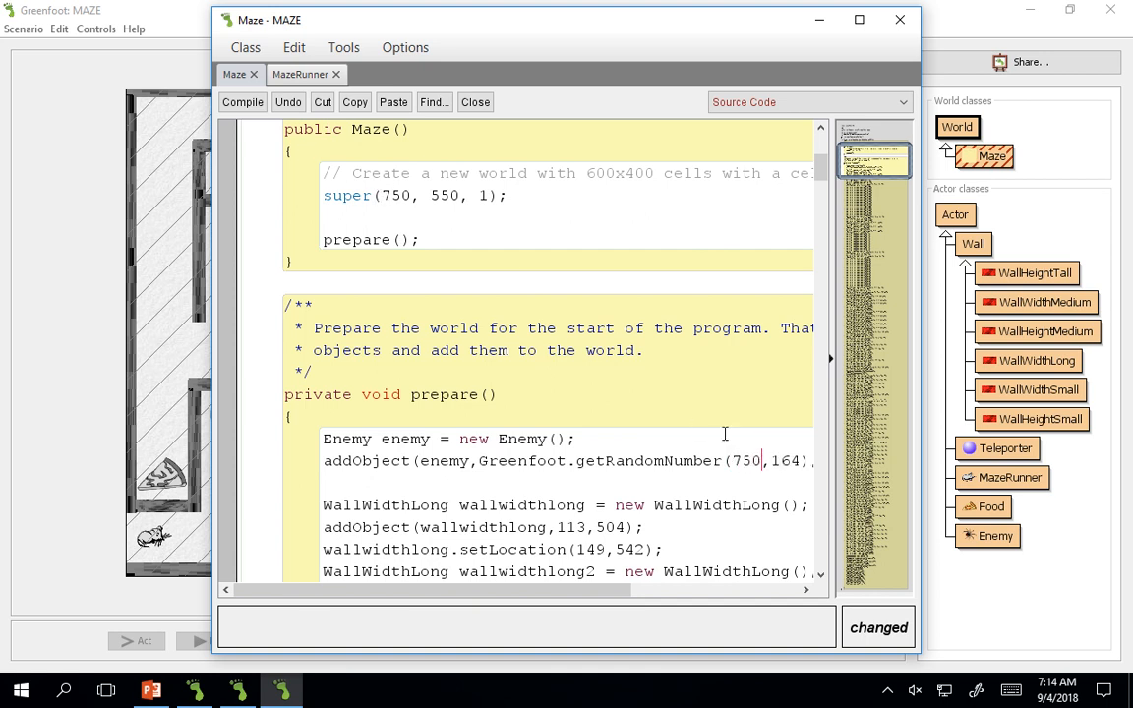
pyautogui.write(')')
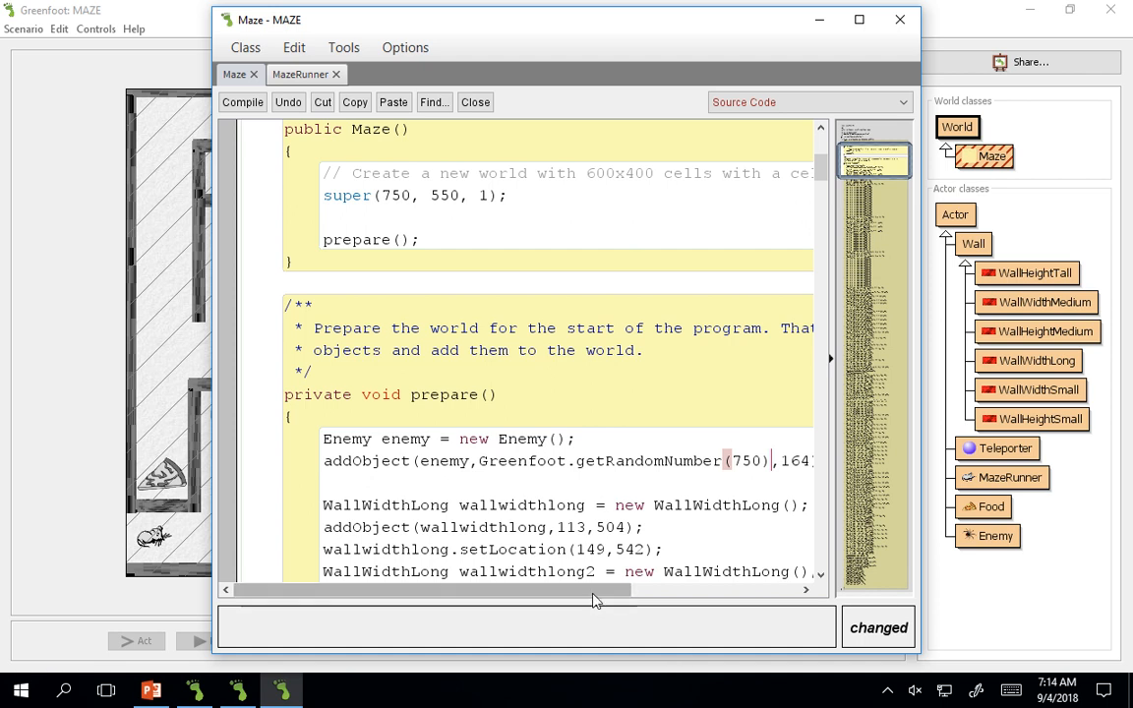
pyautogui.moveTo(594, 599); pyautogui.dragTo(676, 595)
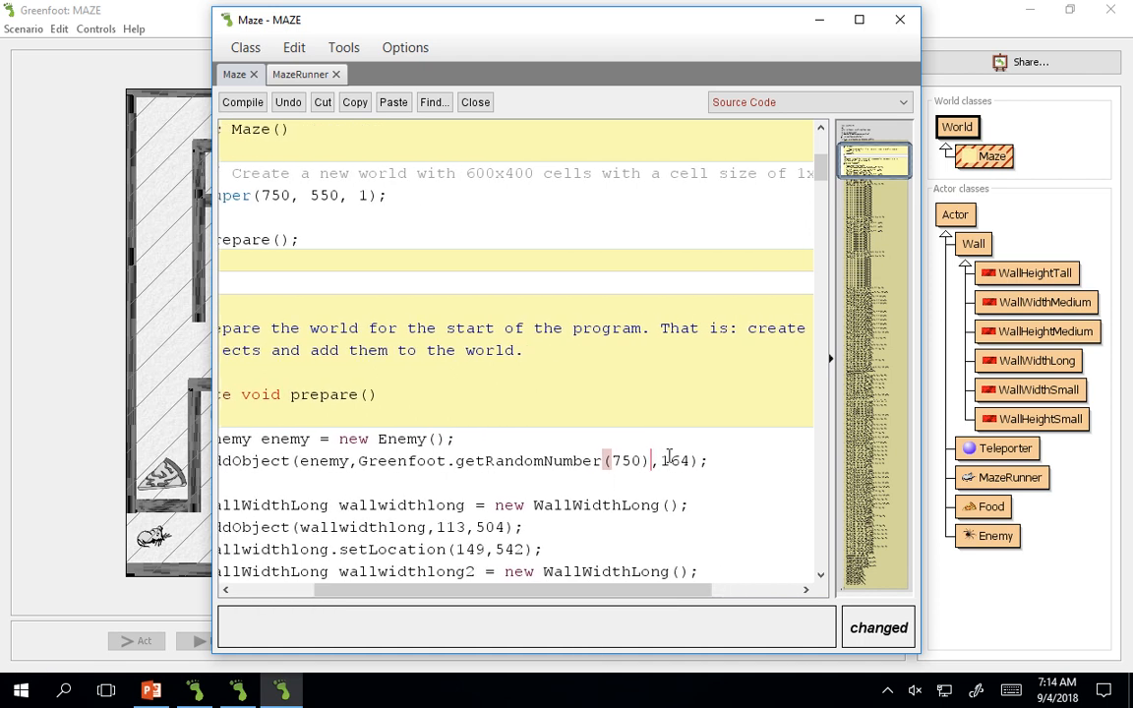
pyautogui.doubleClick(675, 461)
pyautogui.write('Greenfoot.getRandomNumbefr')
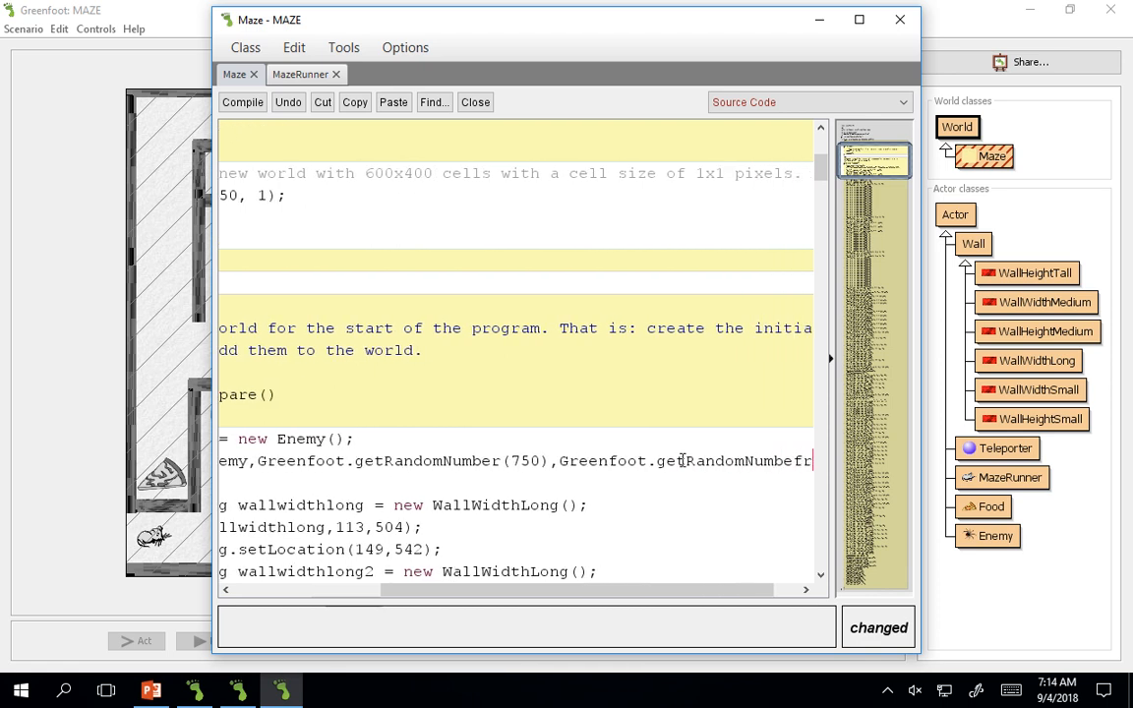
pyautogui.press('BackSpace')
pyautogui.press('BackSpace')
pyautogui.write('r')
pyautogui.write('(*')
pyautogui.press('BackSpace')
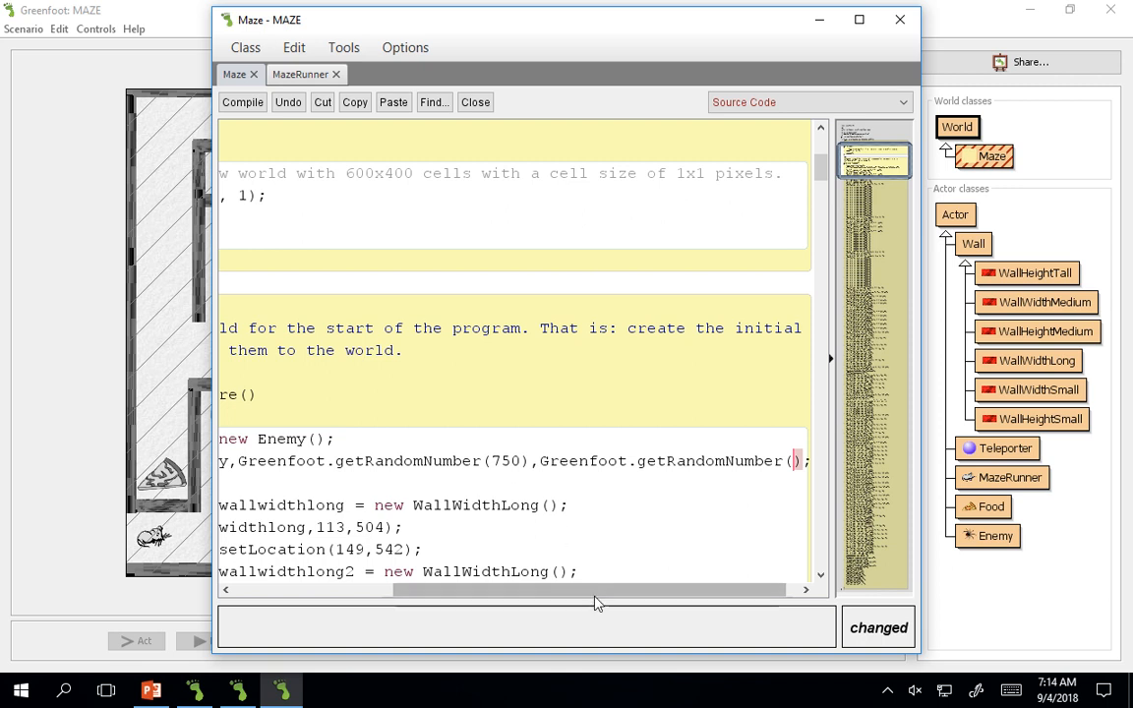
pyautogui.moveTo(594, 590); pyautogui.dragTo(455, 590)
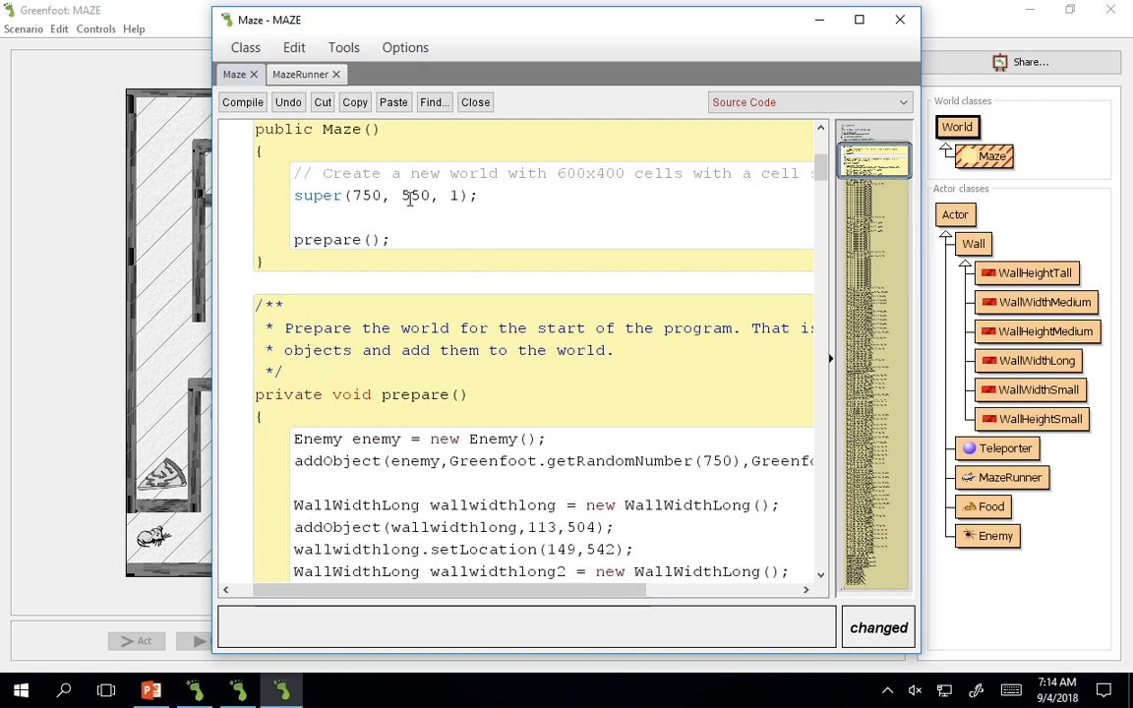
pyautogui.moveTo(523, 590); pyautogui.dragTo(795, 602)
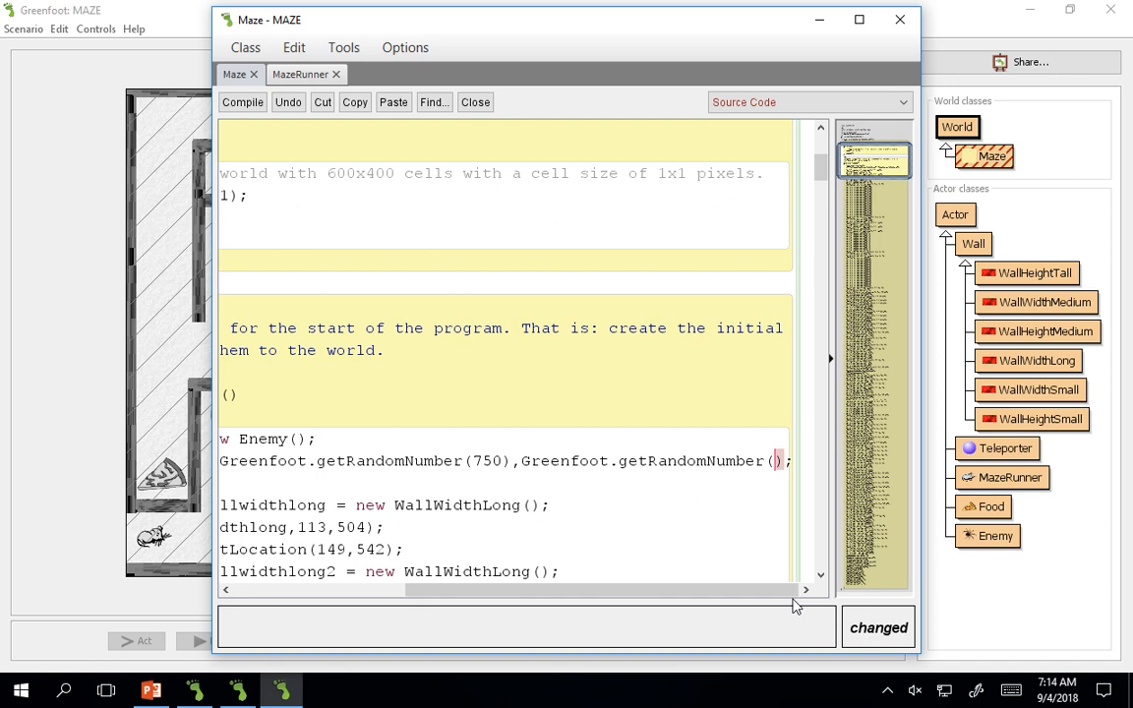
pyautogui.write('0')
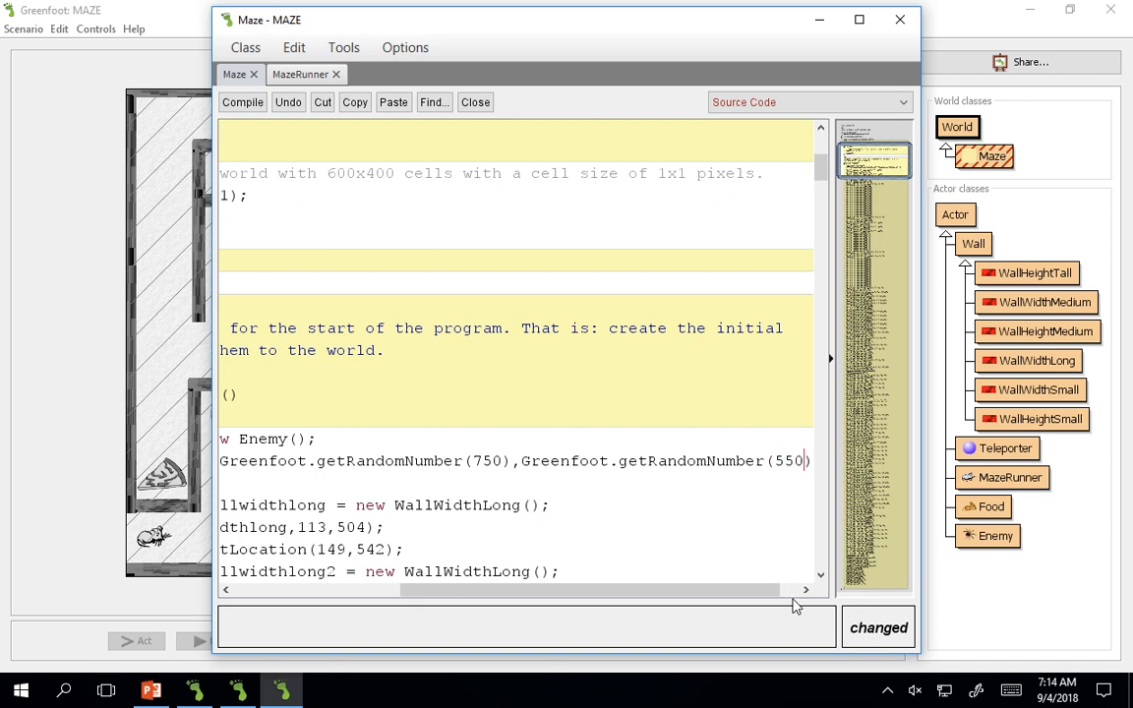
pyautogui.write(')')
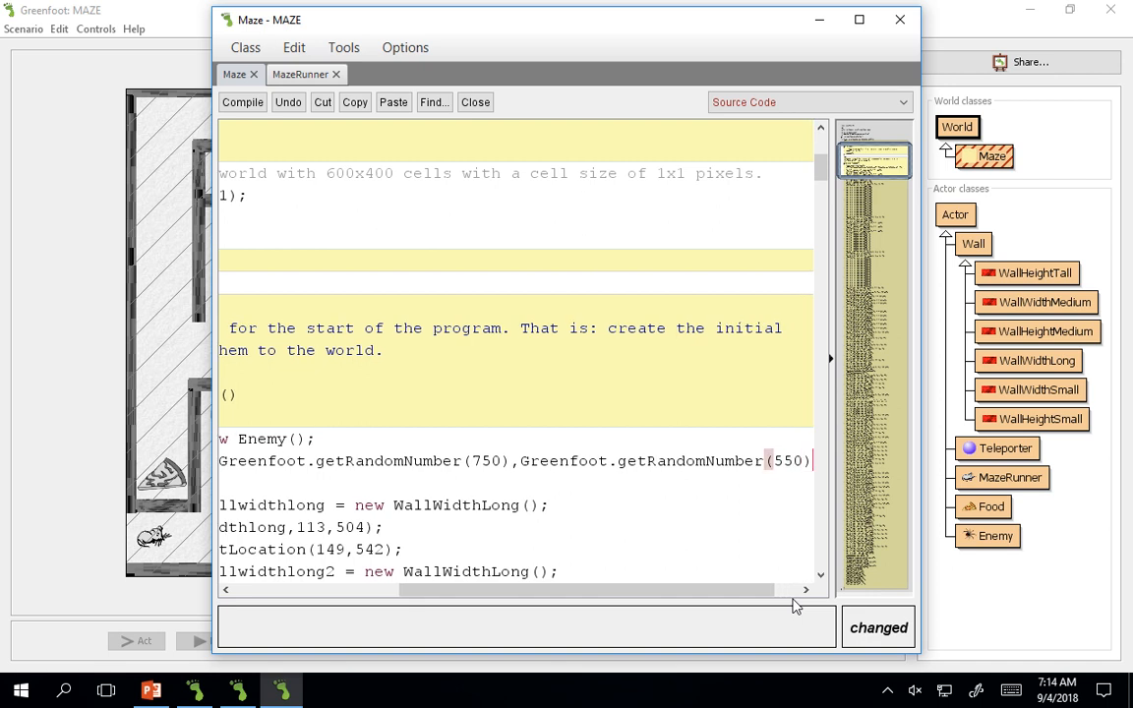
pyautogui.moveTo(759, 590); pyautogui.dragTo(669, 590)
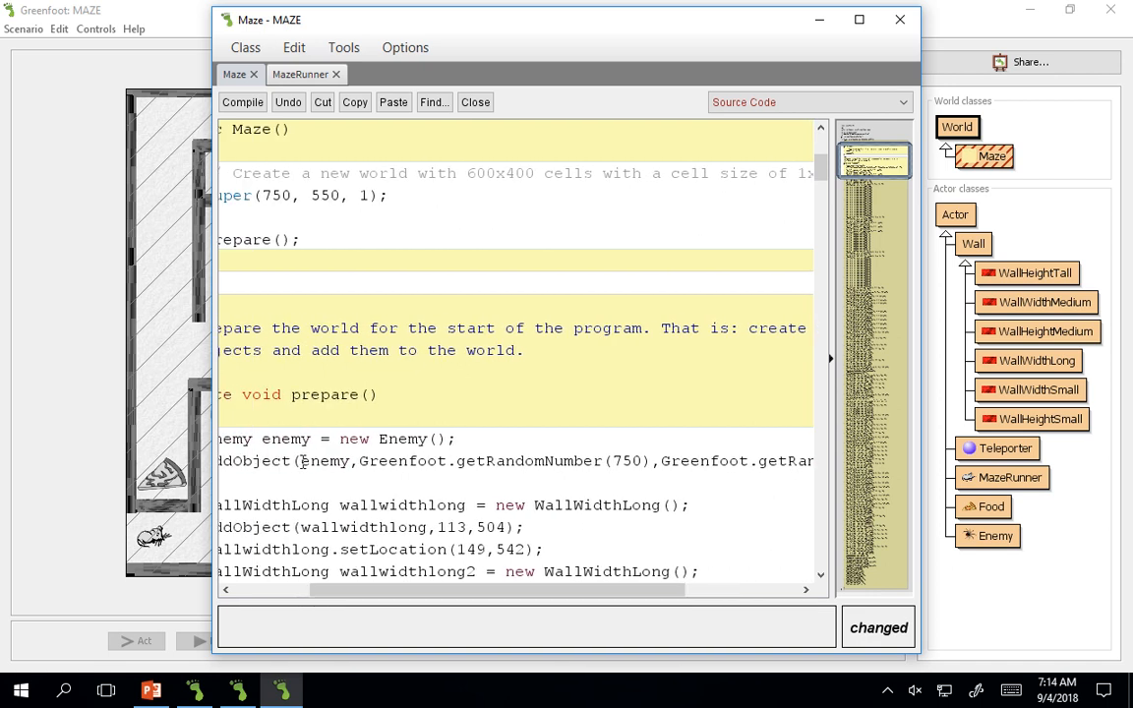
# Compile the Maze class error-free and widen the editor to show whole lines
pyautogui.moveTo(303, 461); pyautogui.dragTo(707, 474)
pyautogui.hotkey('ctrl', 'k')
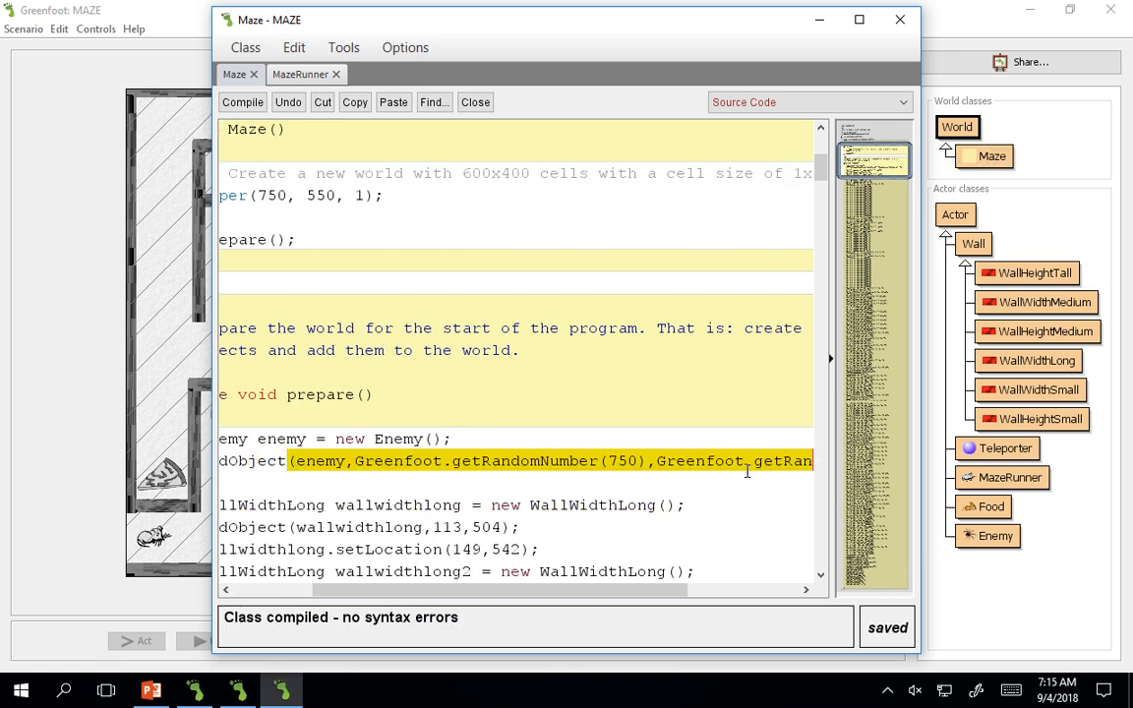
pyautogui.click(692, 478)
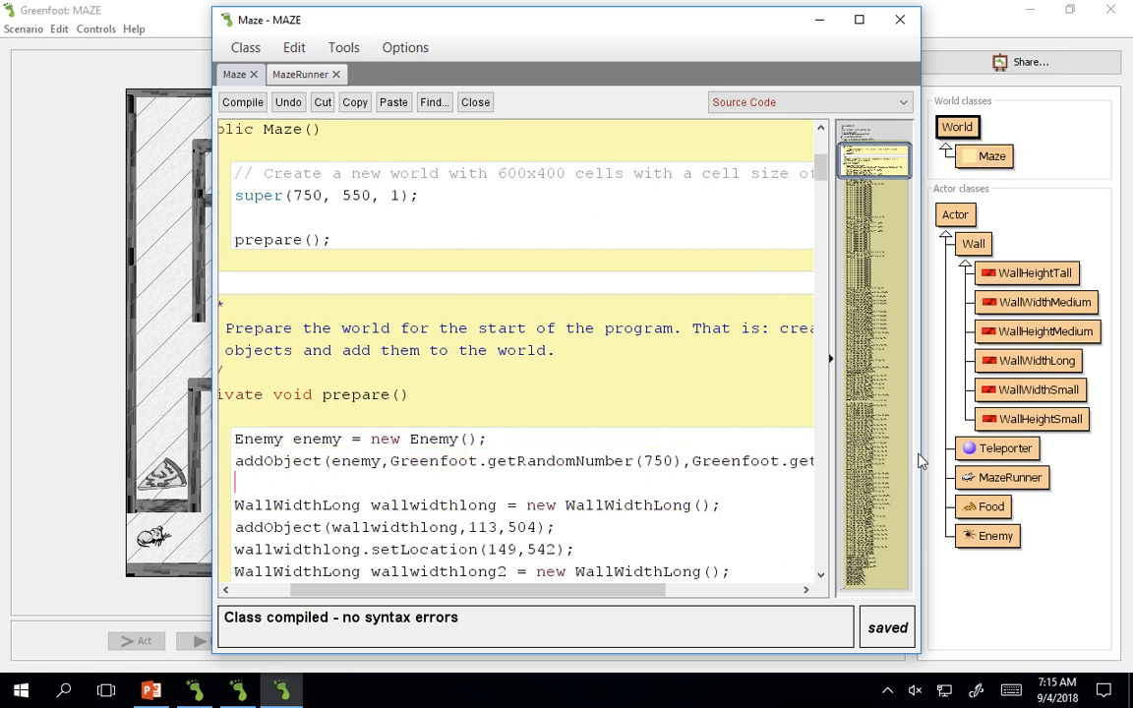
pyautogui.moveTo(920, 462); pyautogui.dragTo(1127, 525)
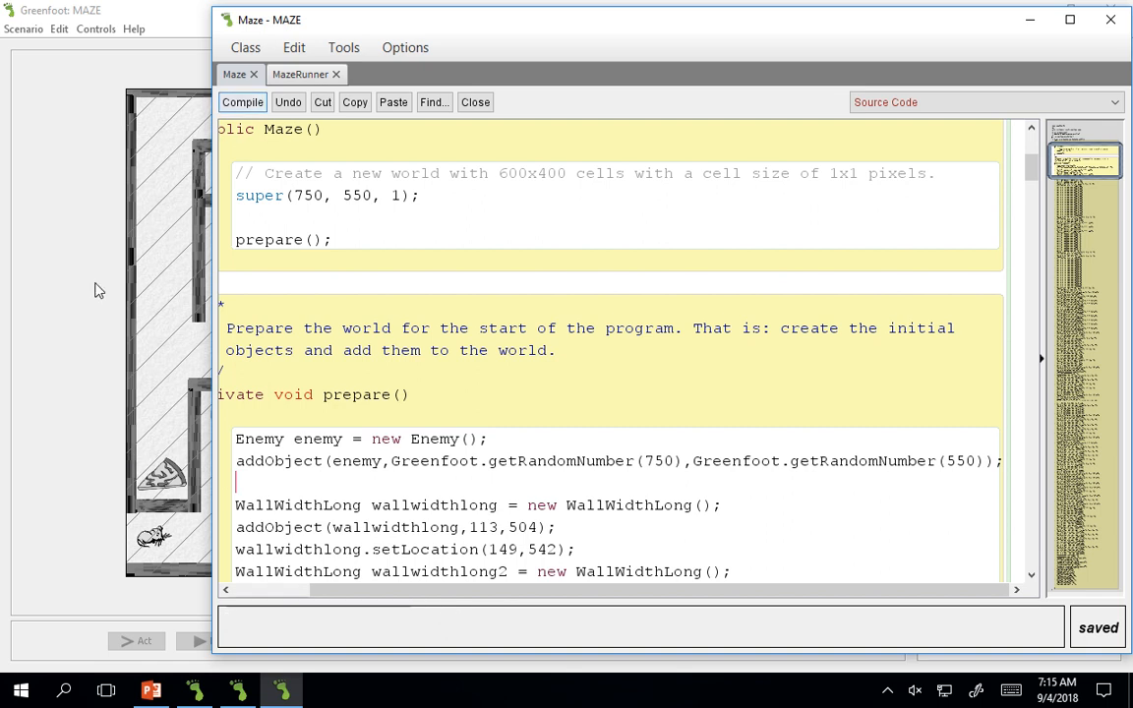
# Reset the world four times to see the spider respawn elsewhere, then select the Maze class
pyautogui.click(55, 360)
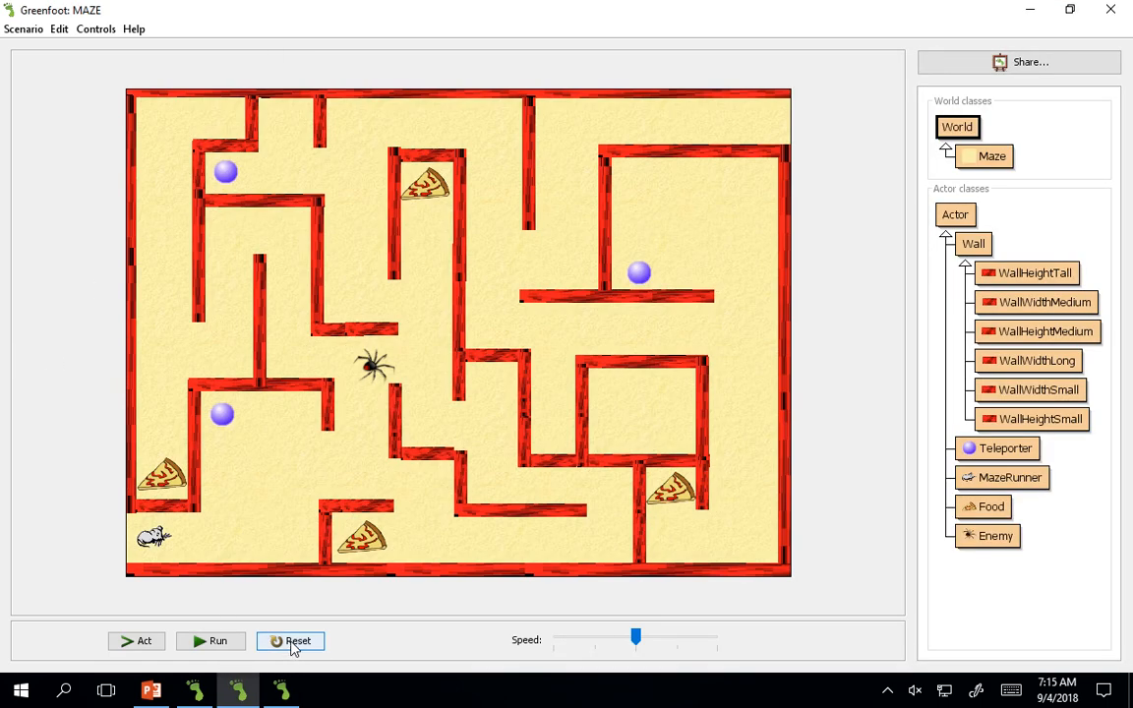
pyautogui.click(301, 640)
pyautogui.click(304, 642)
pyautogui.click(304, 642)
pyautogui.click(304, 641)
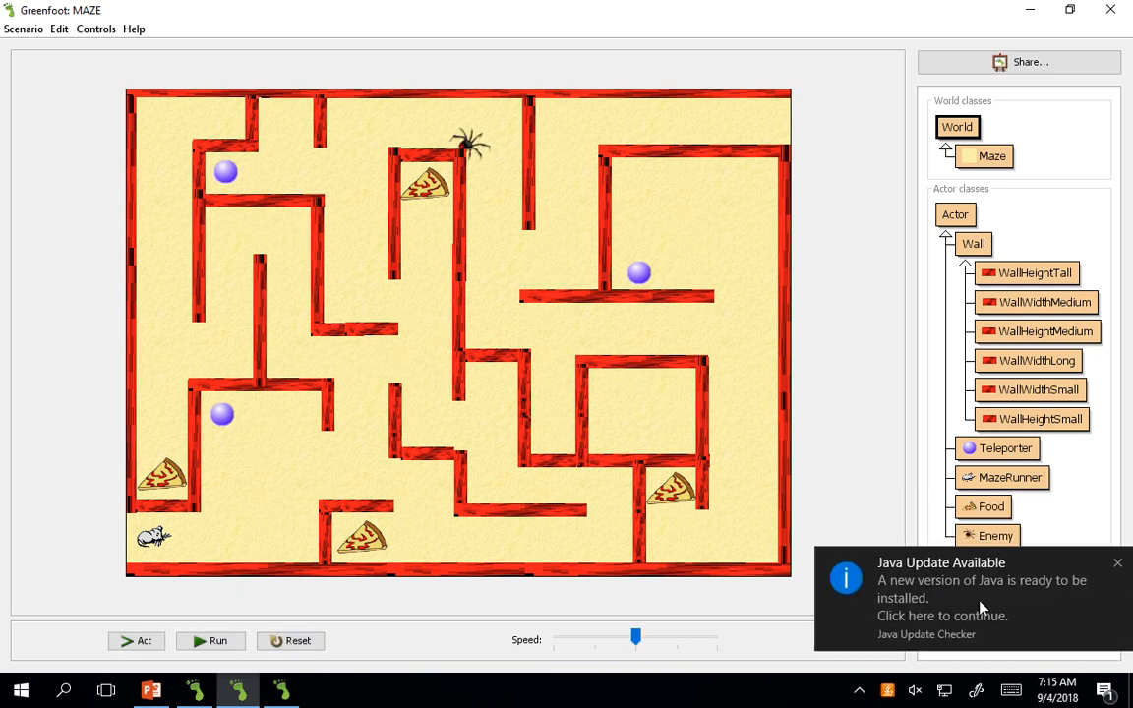
pyautogui.click(1118, 562)
pyautogui.click(989, 160)
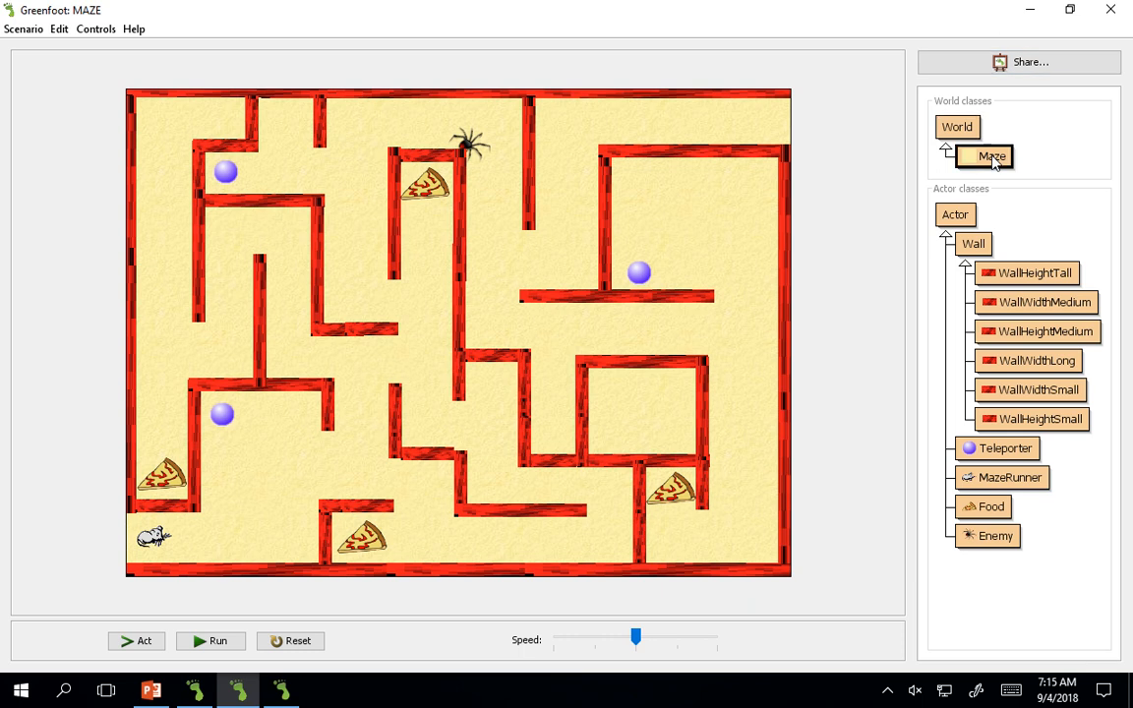
# Paste two more copies of the enemy creation lines into prepare() and compile
pyautogui.click(282, 691)
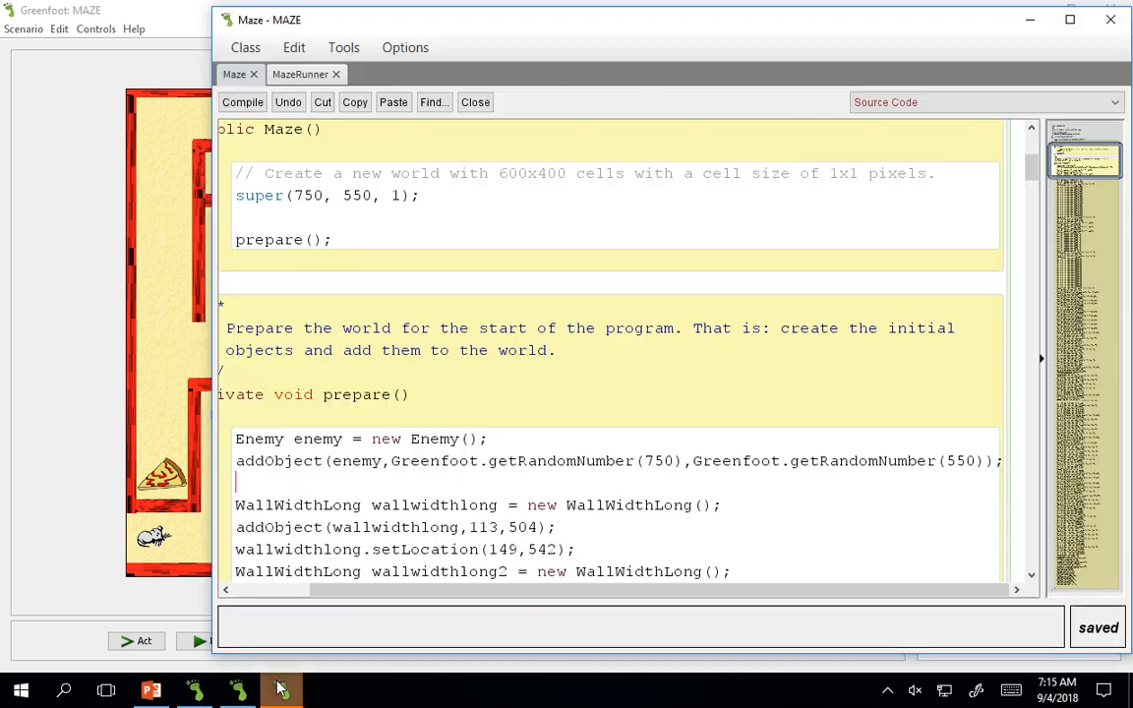
pyautogui.scroll(-1, 332, 566)
pyautogui.moveTo(236, 382); pyautogui.dragTo(1026, 408)
pyautogui.hotkey('ctrl', 'c')
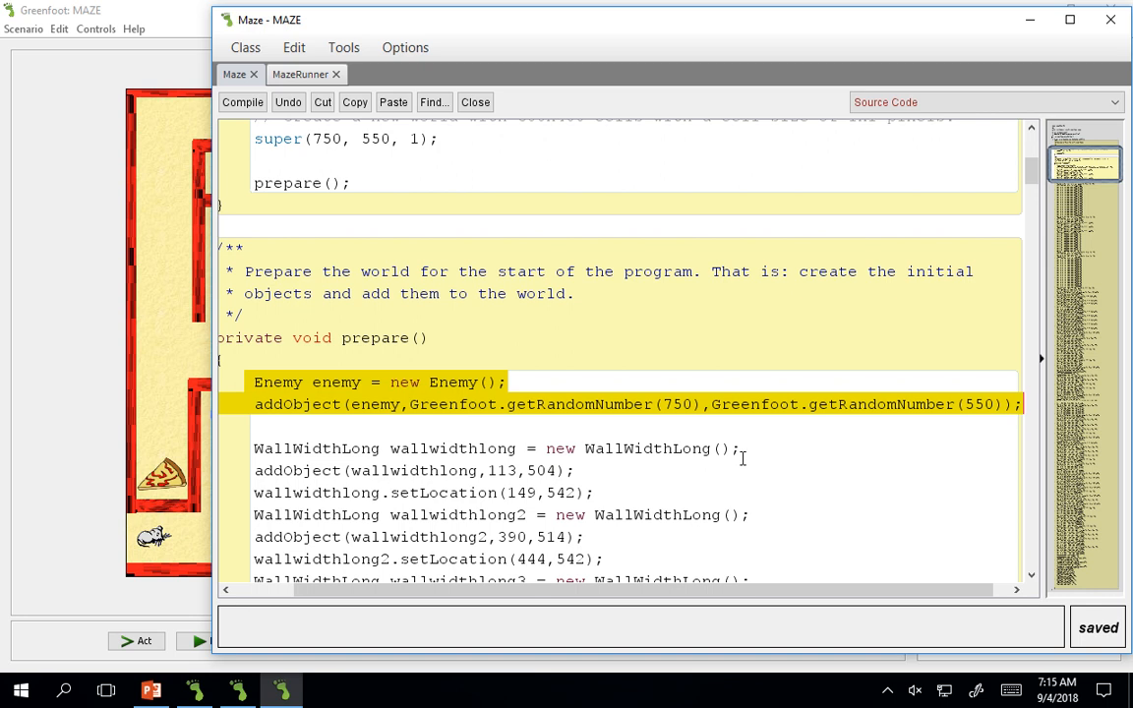
pyautogui.click(431, 425)
pyautogui.hotkey('ctrl', 'v')
pyautogui.hotkey('ctrl', 'v')
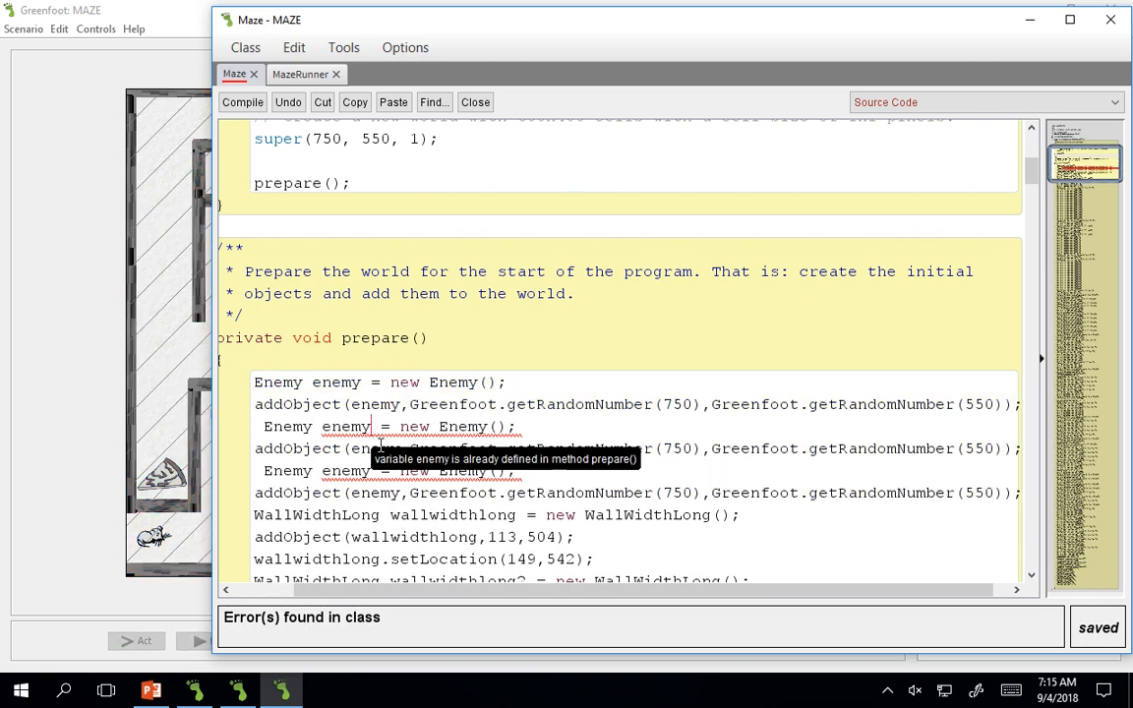
pyautogui.write('2')
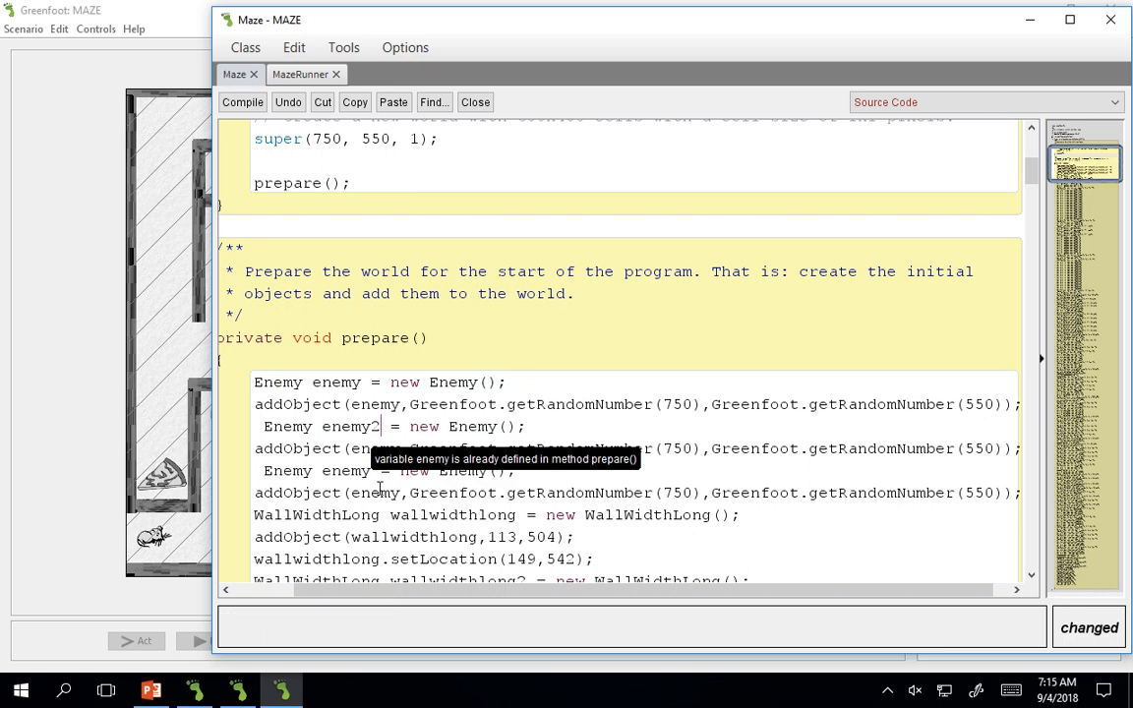
pyautogui.click(372, 470)
pyautogui.write('3')
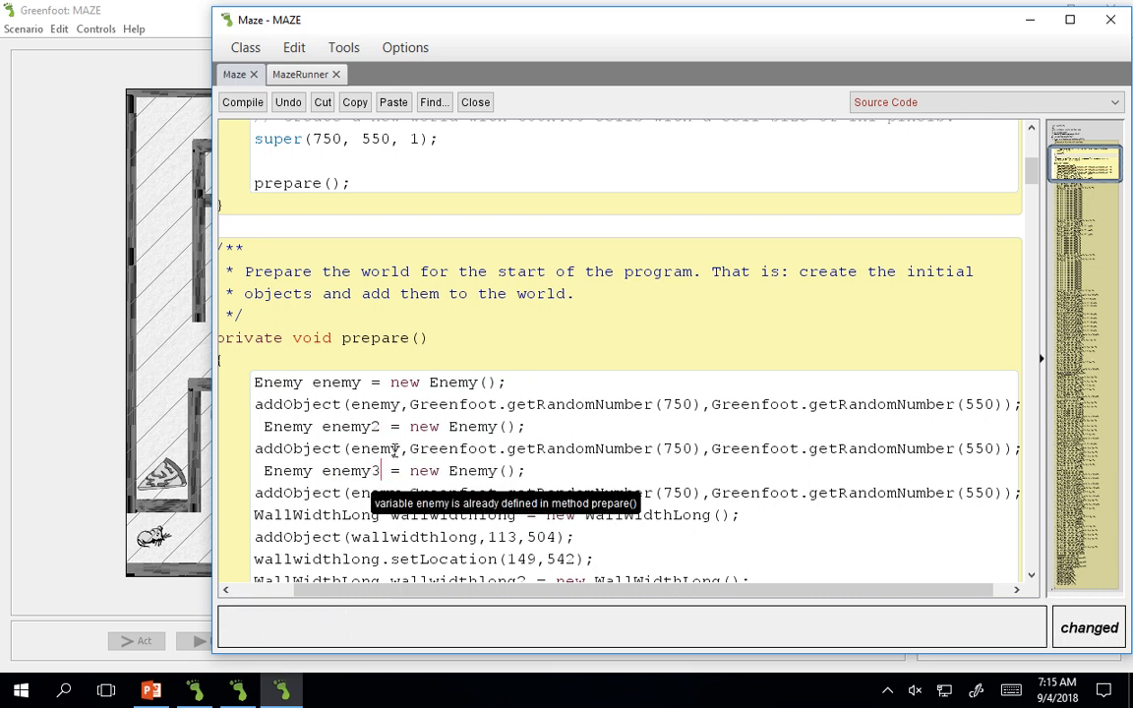
pyautogui.scroll(-1, 397, 449)
pyautogui.scroll(-1, 397, 449)
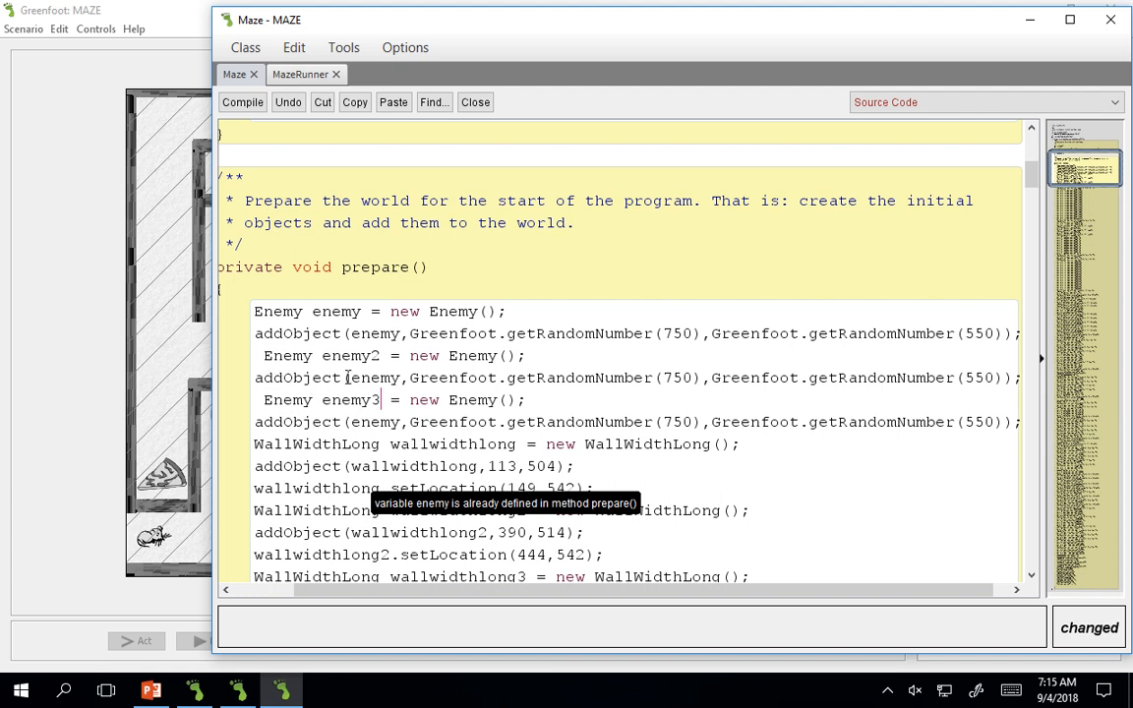
pyautogui.click(402, 379)
pyautogui.hotkey('ctrl', 'k')
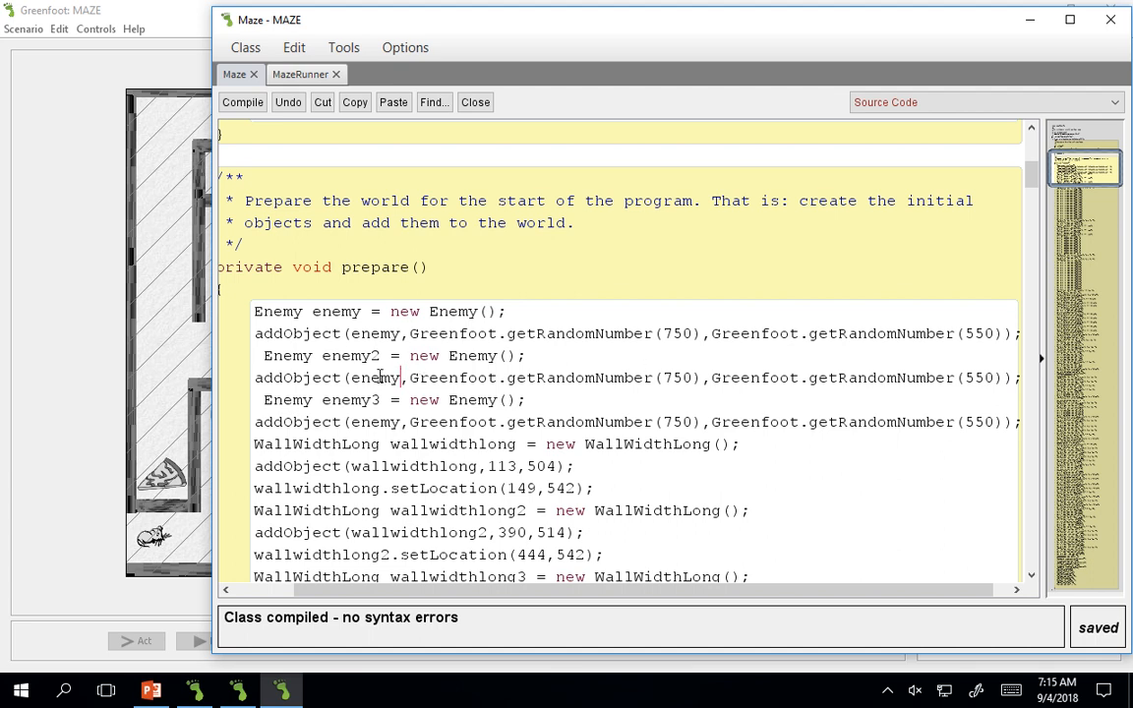
# Change the second and third addObject calls to enemy2 and enemy3 and compile cleanly
pyautogui.moveTo(257, 377); pyautogui.dragTo(400, 375)
pyautogui.moveTo(252, 311); pyautogui.dragTo(496, 311)
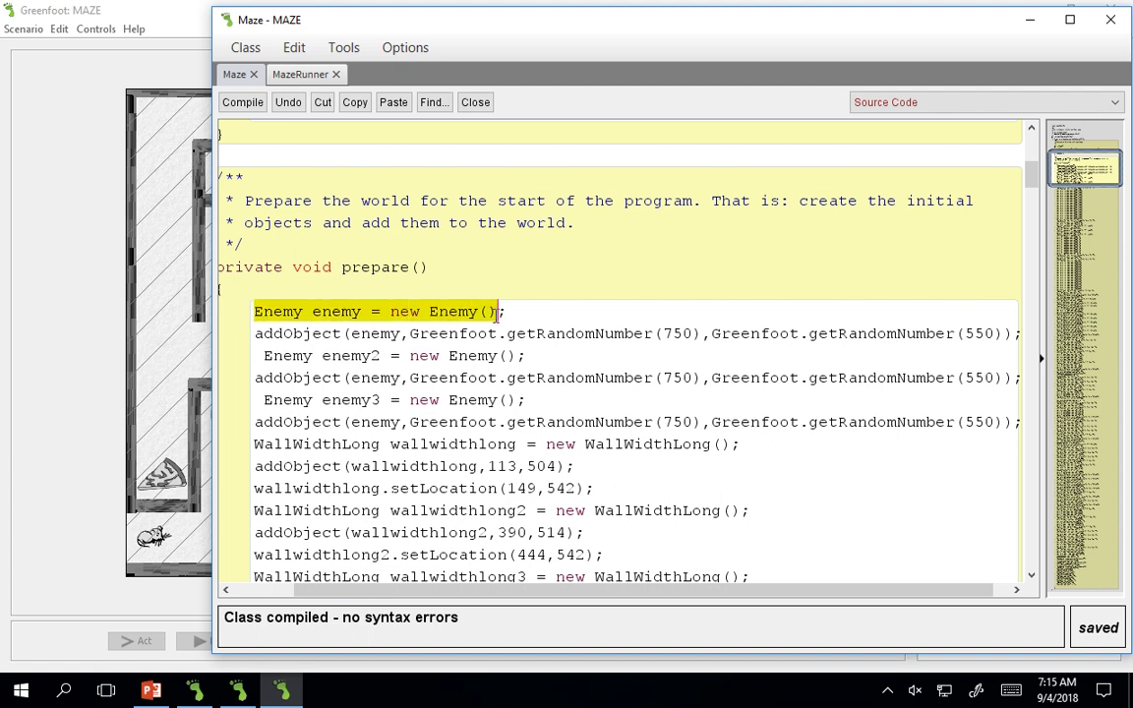
pyautogui.click(403, 378)
pyautogui.write('2')
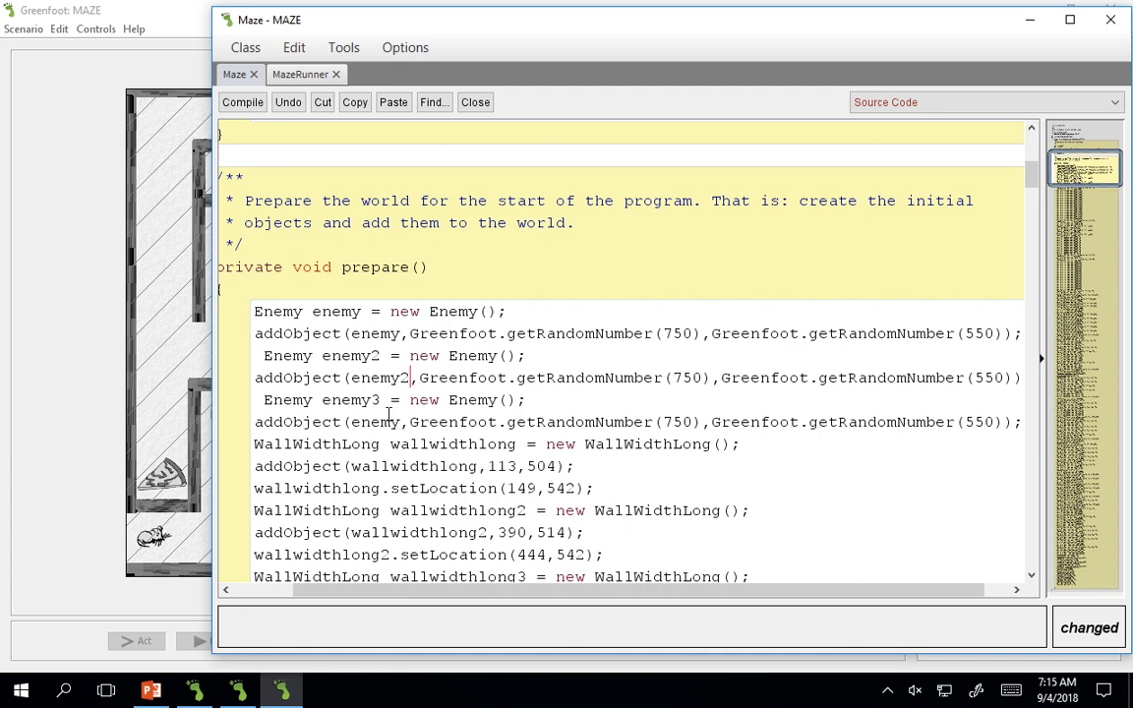
pyautogui.click(402, 422)
pyautogui.write('3')
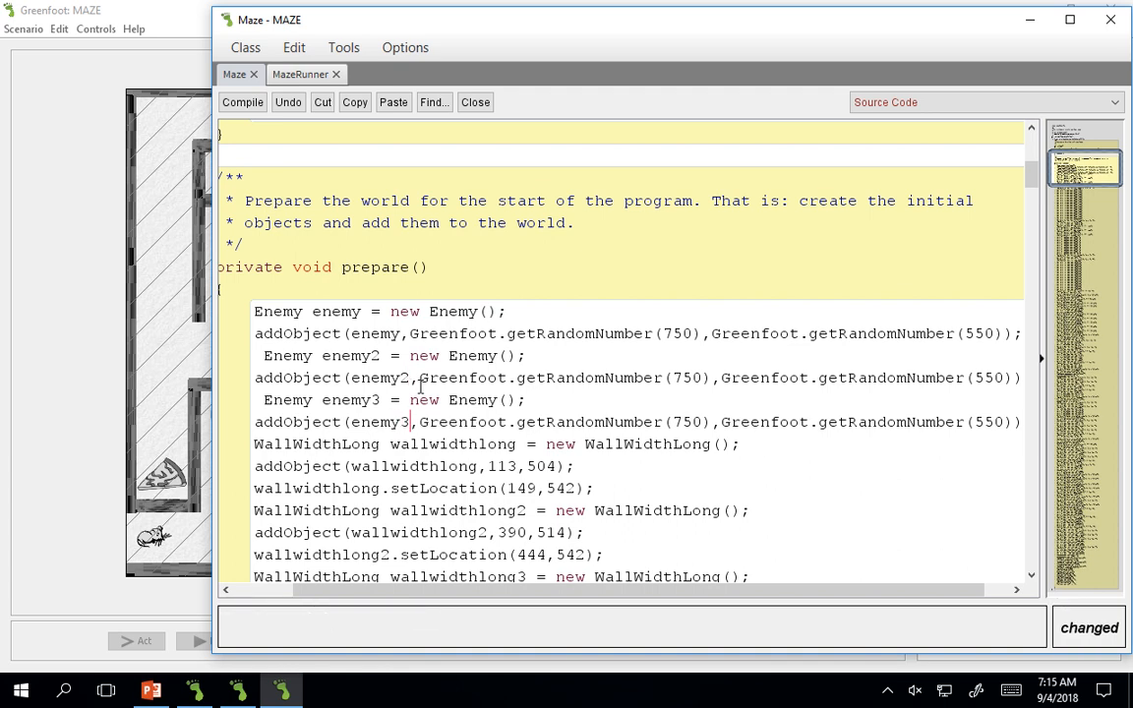
pyautogui.click(243, 102)
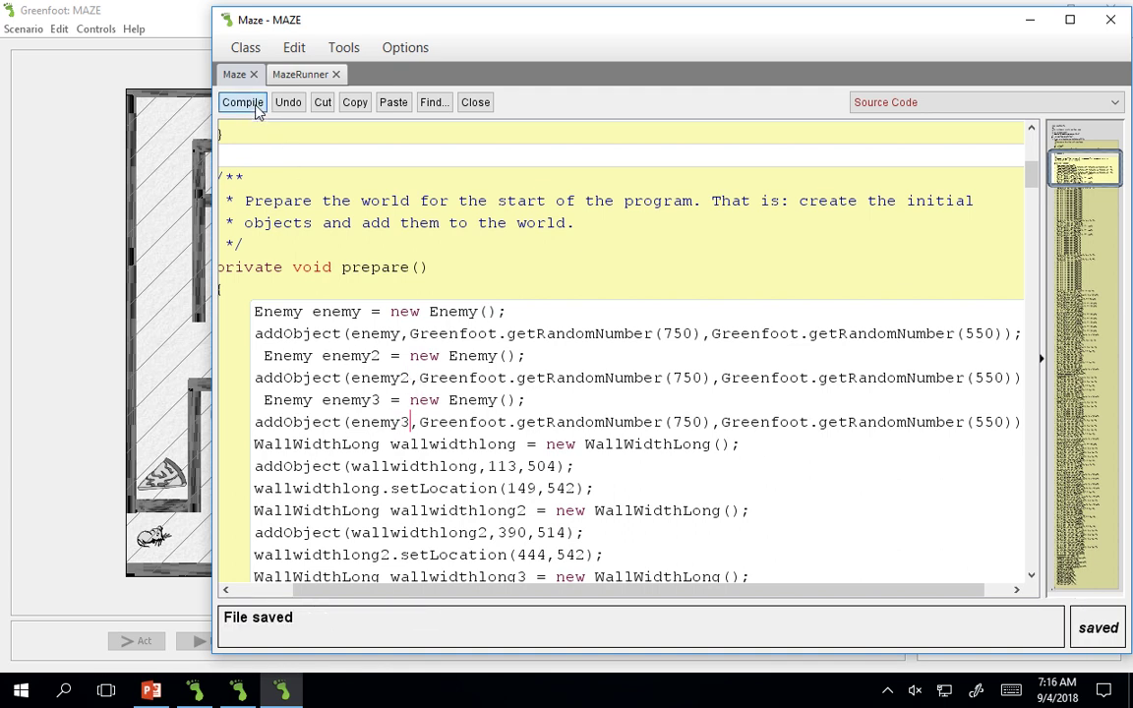
# Reset the maze world seven times to confirm the three spiders spawn at random spots
pyautogui.click(61, 344)
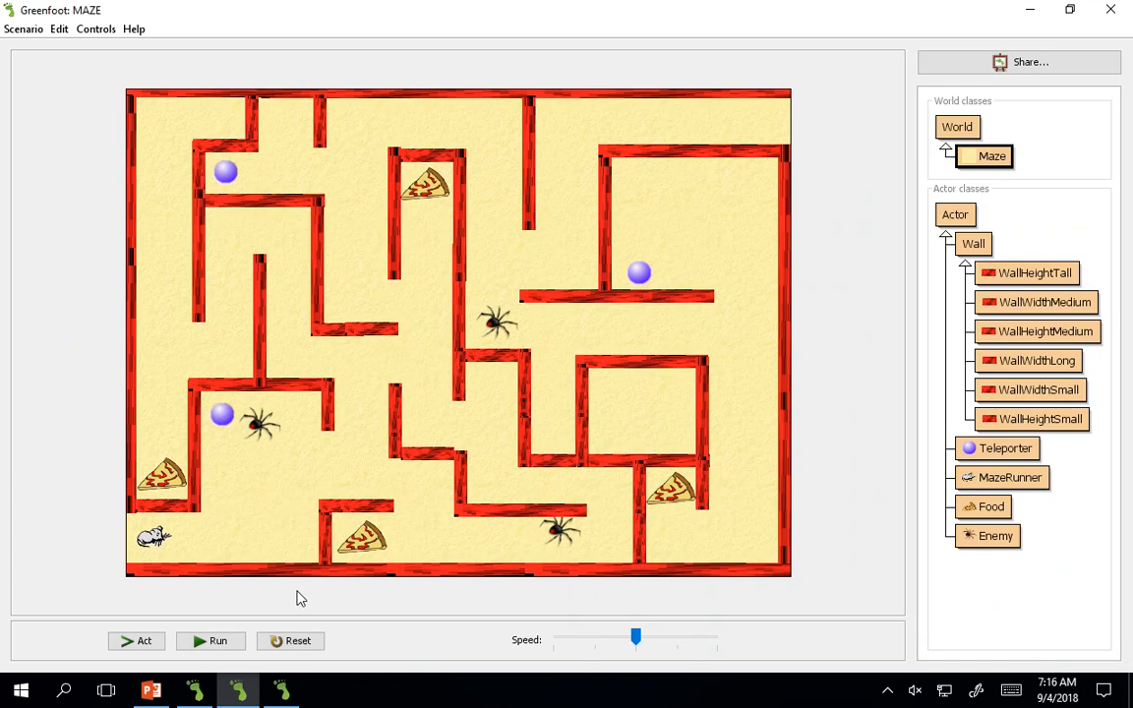
pyautogui.click(306, 648)
pyautogui.click(306, 648)
pyautogui.click(297, 641)
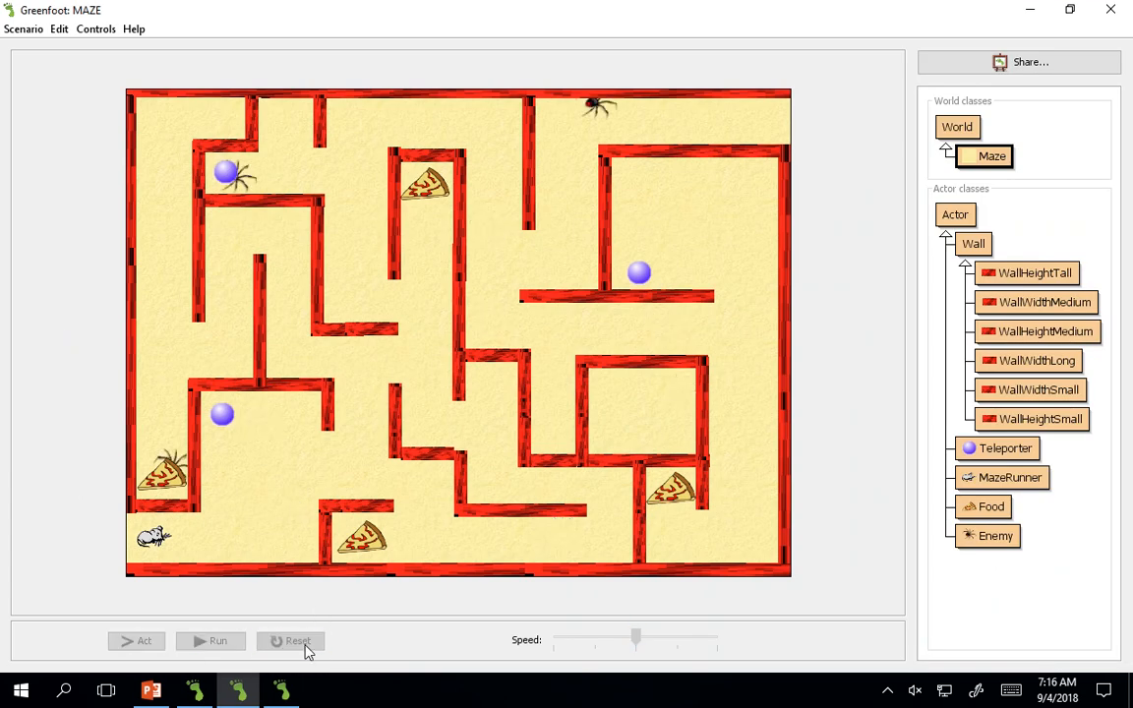
pyautogui.click(297, 641)
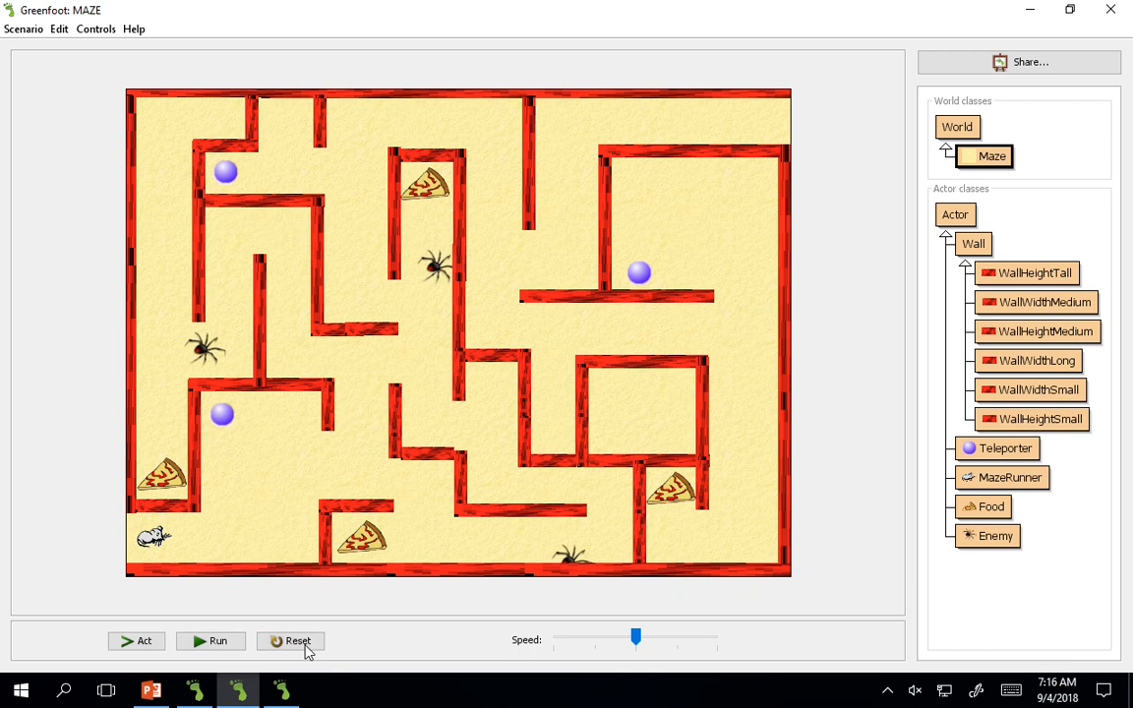
pyautogui.click(295, 641)
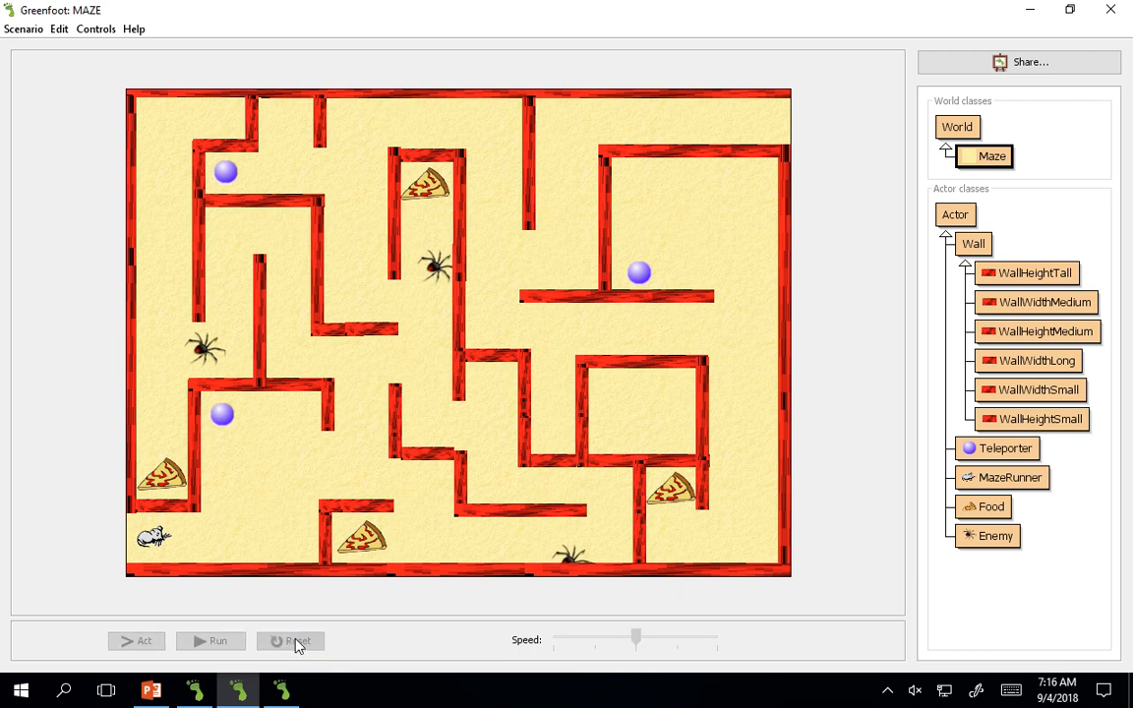
pyautogui.click(297, 642)
pyautogui.click(295, 642)
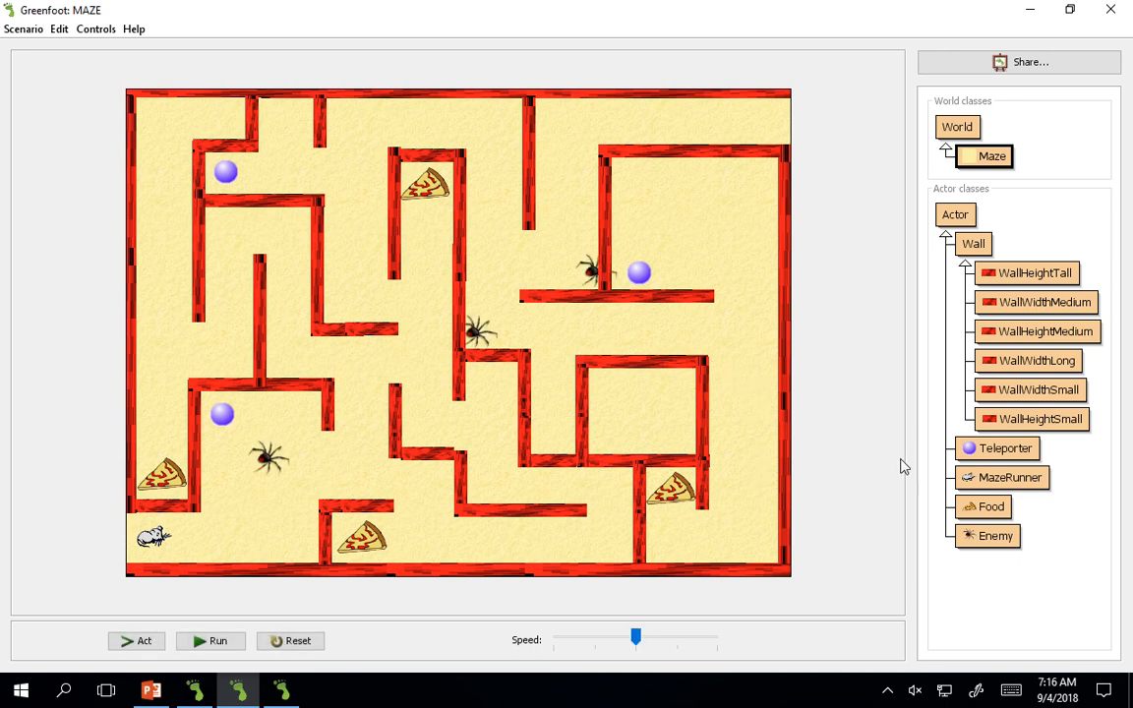
# Bring up the Enemy class source code in a resized editor window
pyautogui.doubleClick(993, 534)
pyautogui.click(283, 693)
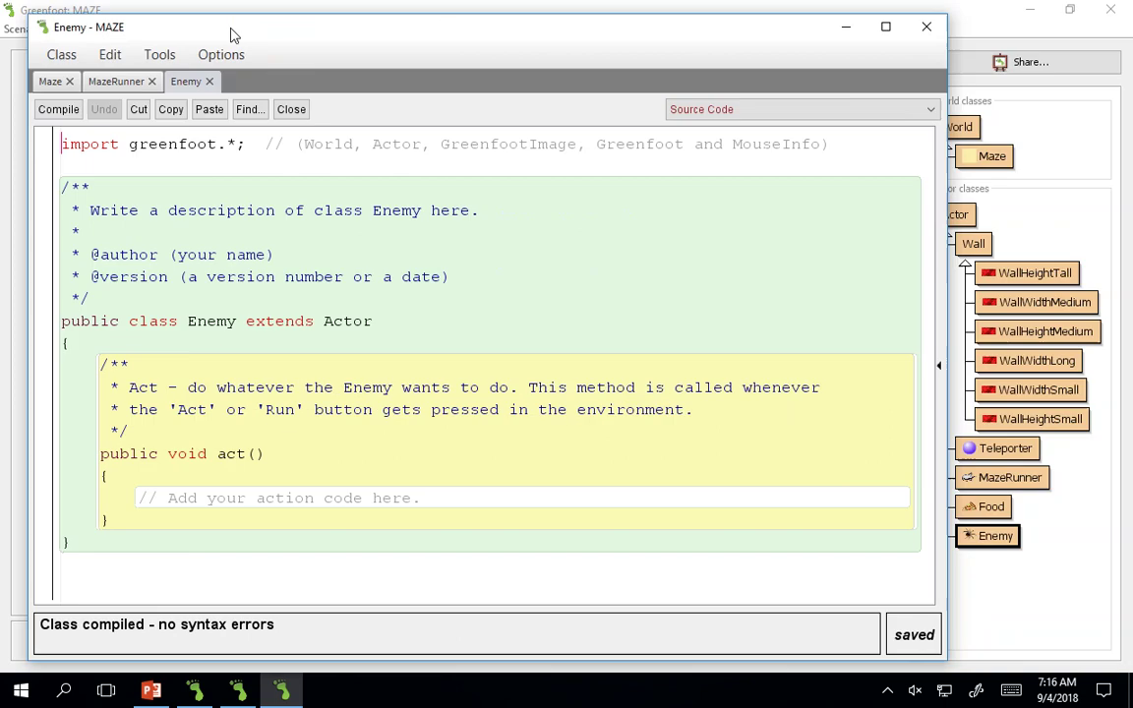
pyautogui.moveTo(399, 25); pyautogui.dragTo(278, 26)
pyautogui.doubleClick(278, 25)
pyautogui.doubleClick(333, 20)
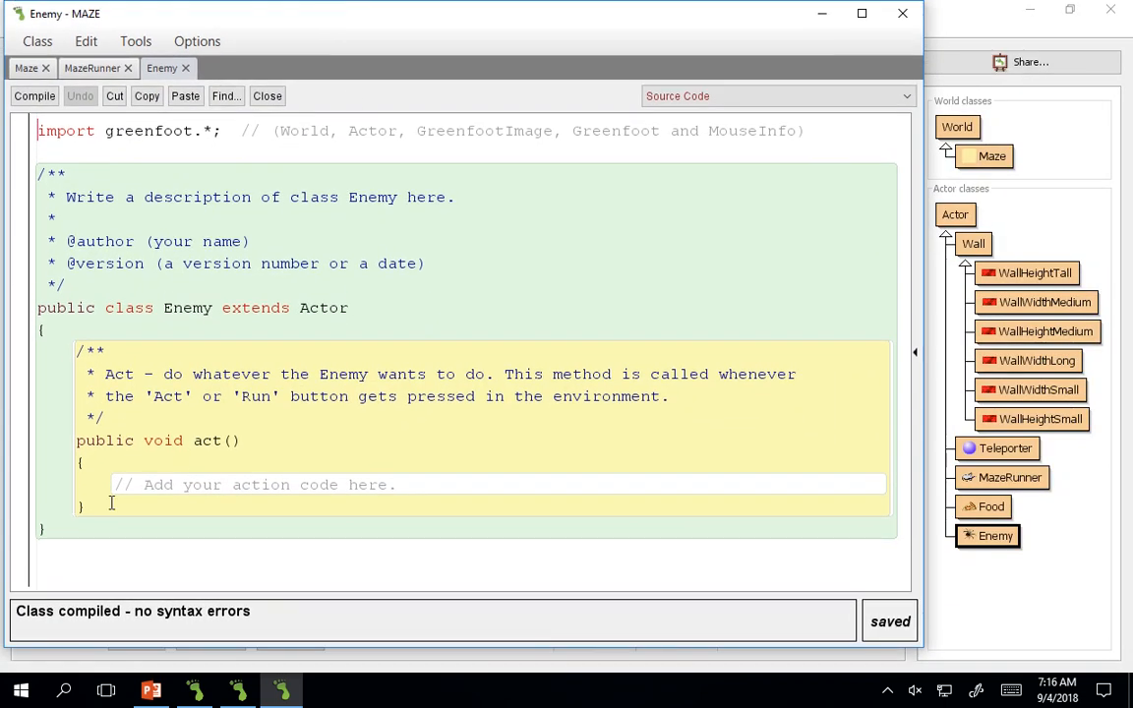
# Add a public void moveAround() method containing move(3); turn(3); and compile
pyautogui.press('Return')
pyautogui.write('pub')
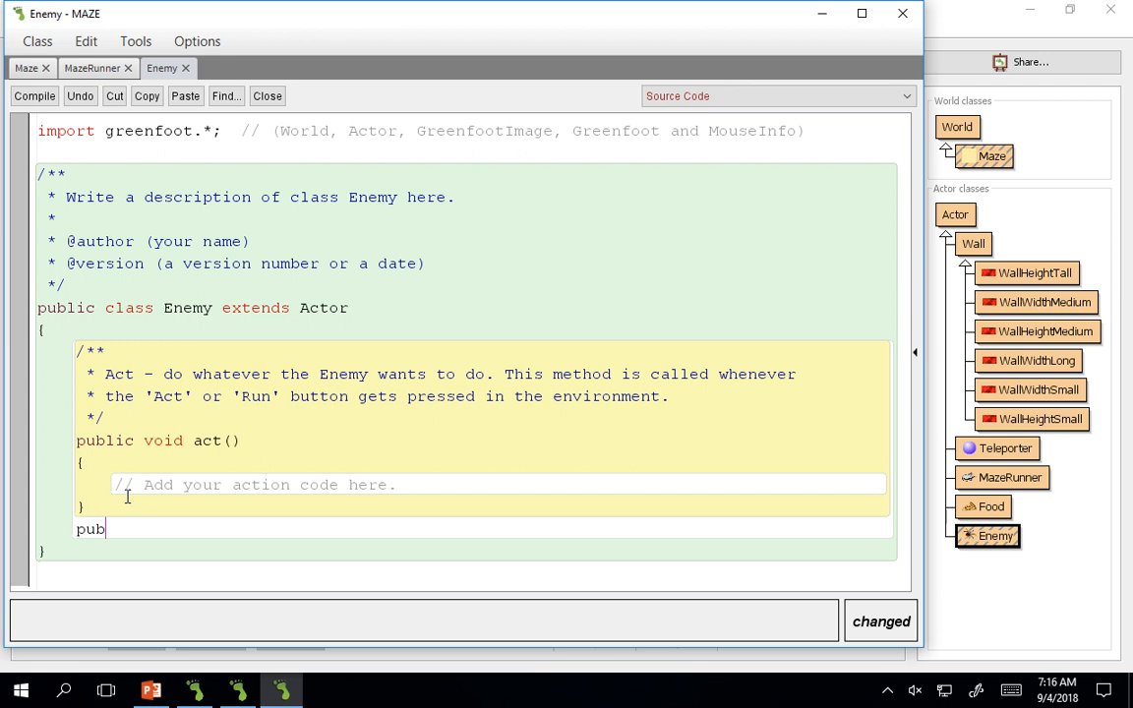
pyautogui.write('lic void moveArou')
pyautogui.write('nd()')
pyautogui.press('Return')
pyautogui.write('{')
pyautogui.press('Return')
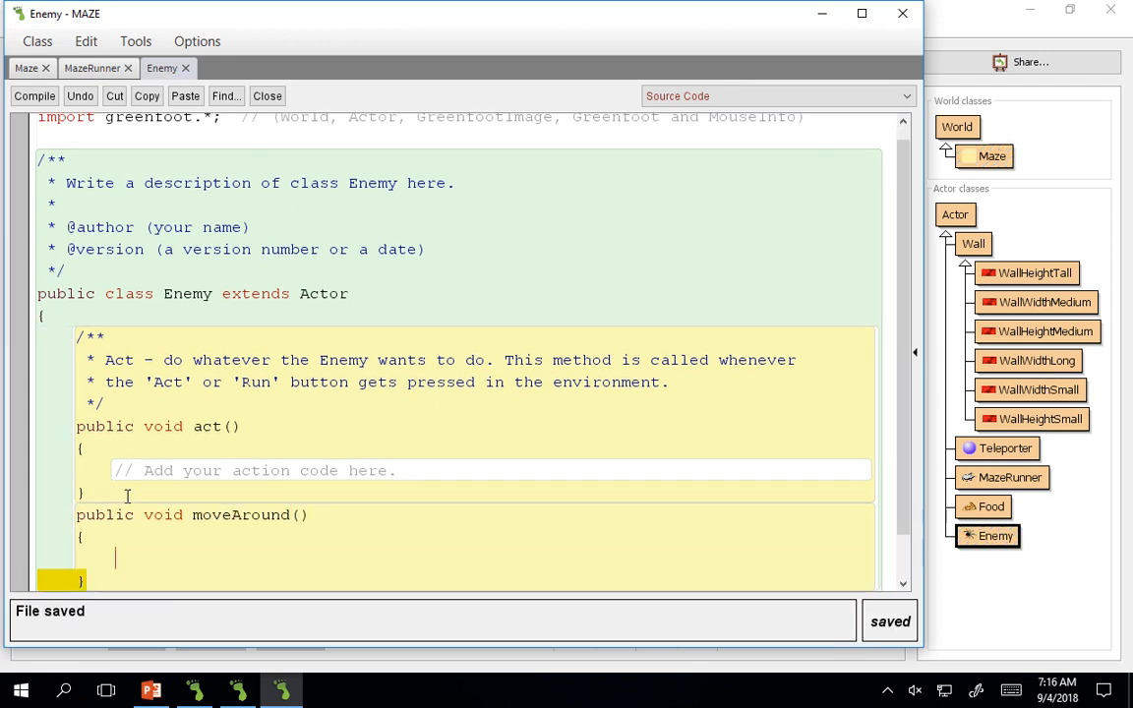
pyautogui.scroll(-2, 127, 496)
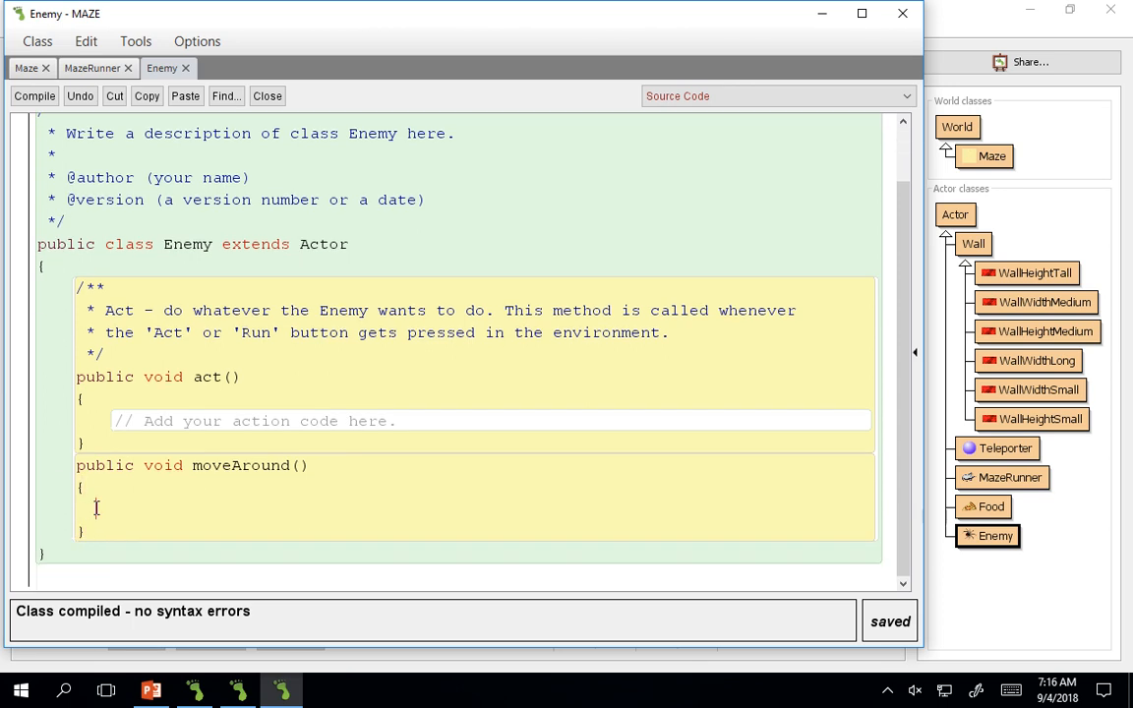
pyautogui.moveTo(79, 531); pyautogui.dragTo(73, 486)
pyautogui.click(117, 504)
pyautogui.write('mov')
pyautogui.write('(3')
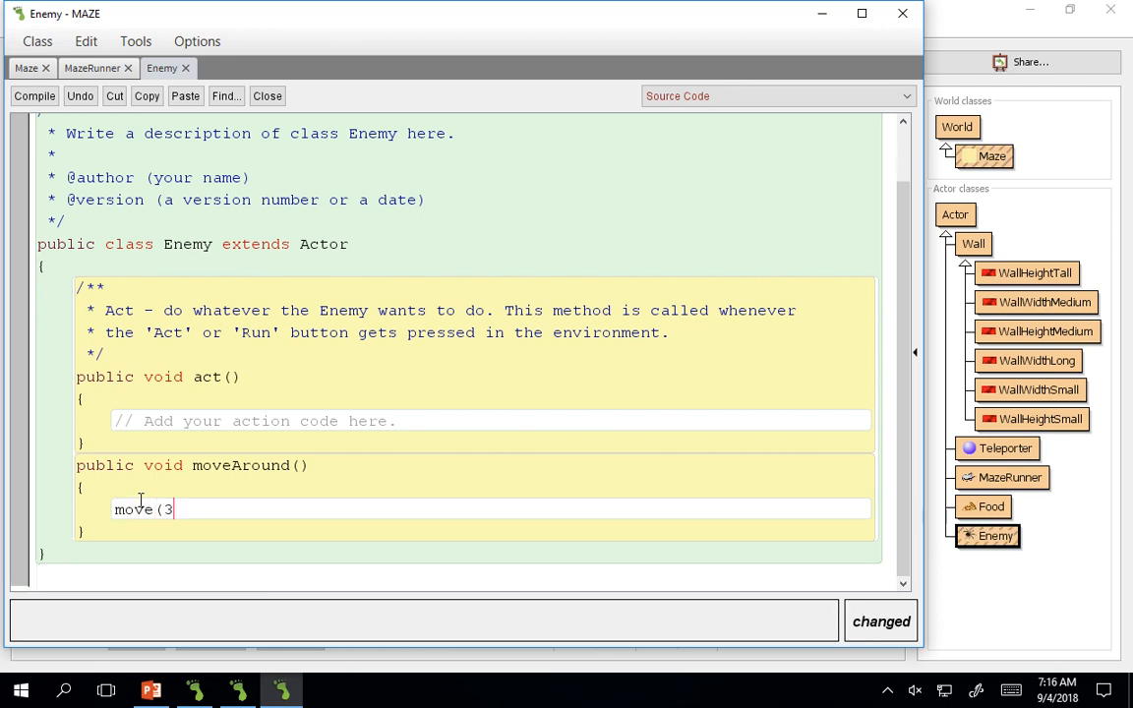
pyautogui.write(');')
pyautogui.press('Return')
pyautogui.write('t')
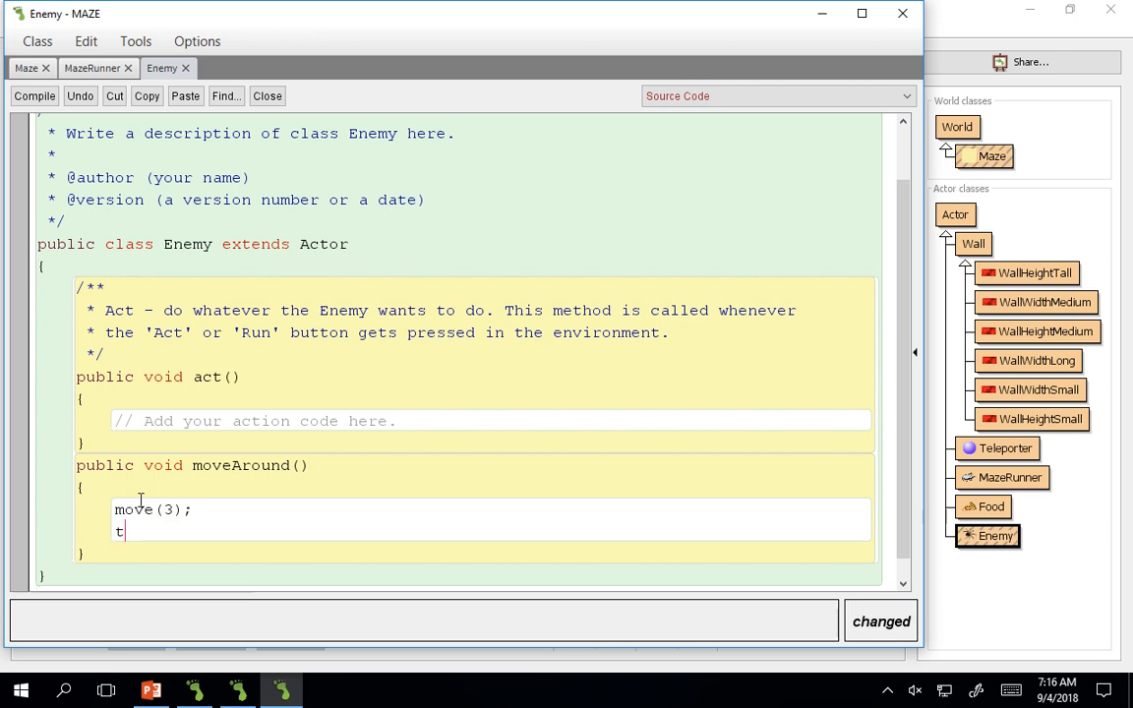
pyautogui.write('urn')
pyautogui.write('(3);')
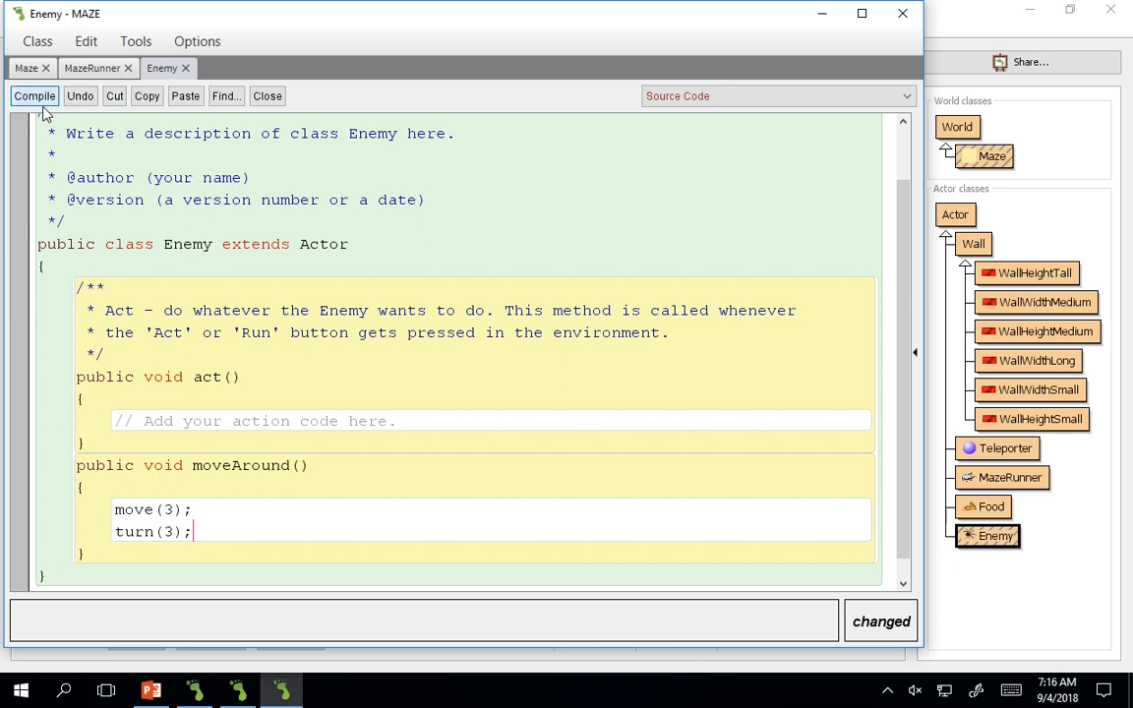
pyautogui.click(38, 98)
# Reset the maze world several times to respawn the spiders
pyautogui.click(824, 16)
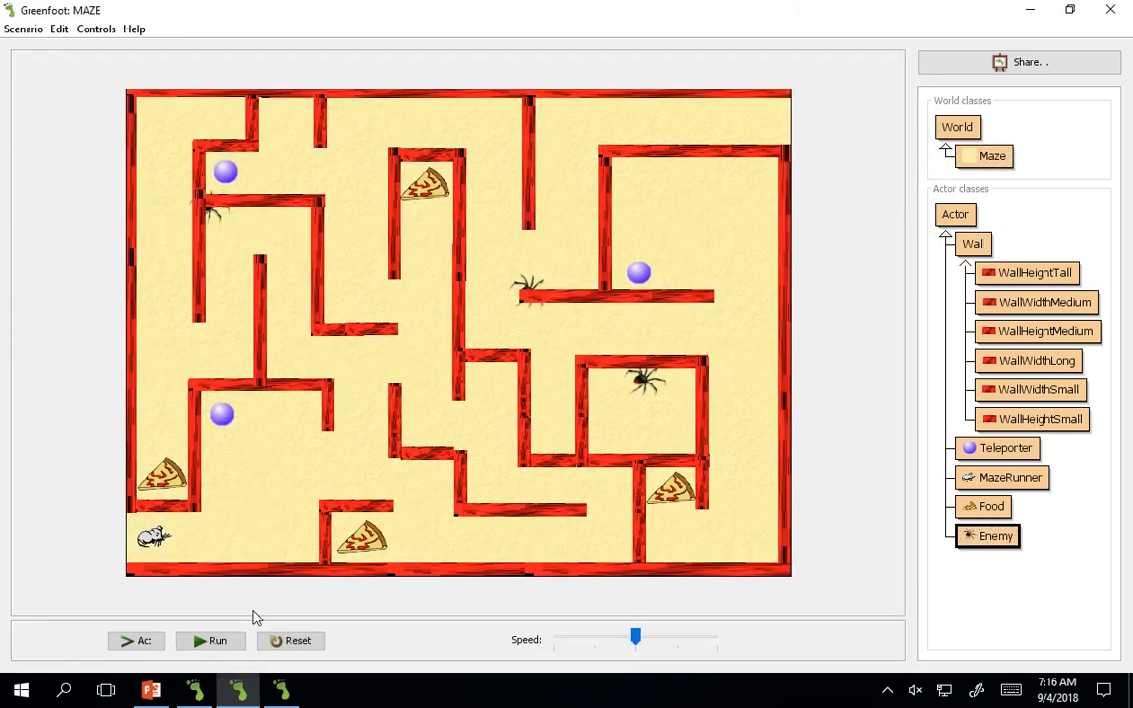
pyautogui.click(284, 650)
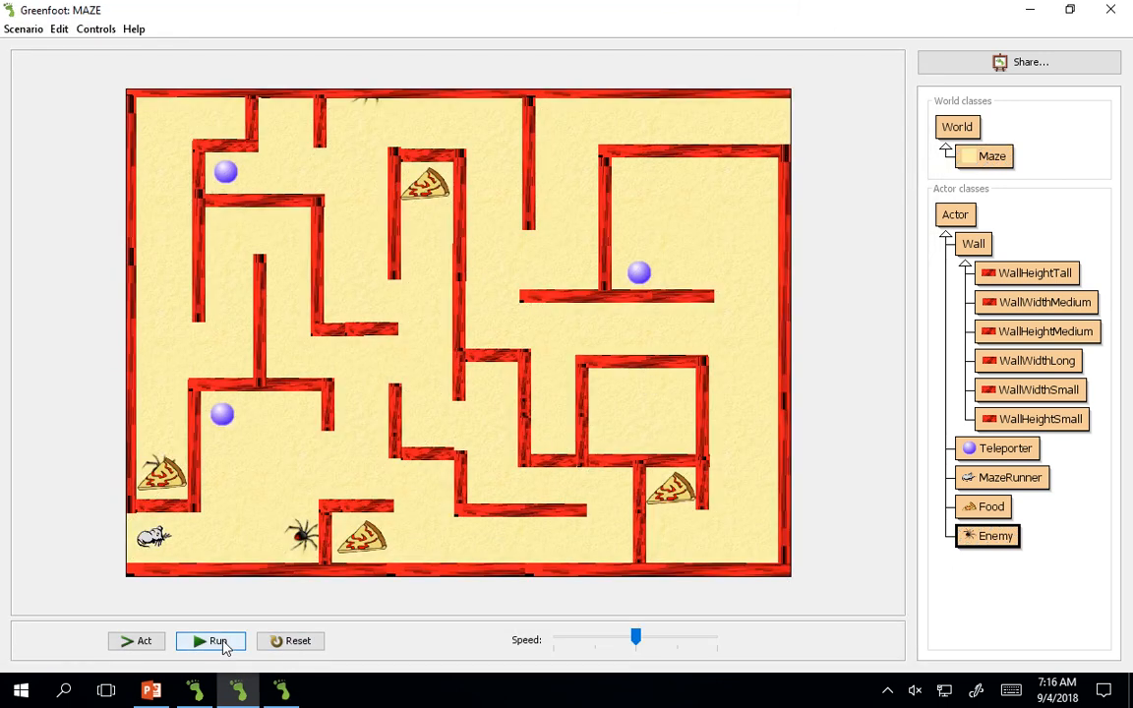
pyautogui.click(281, 644)
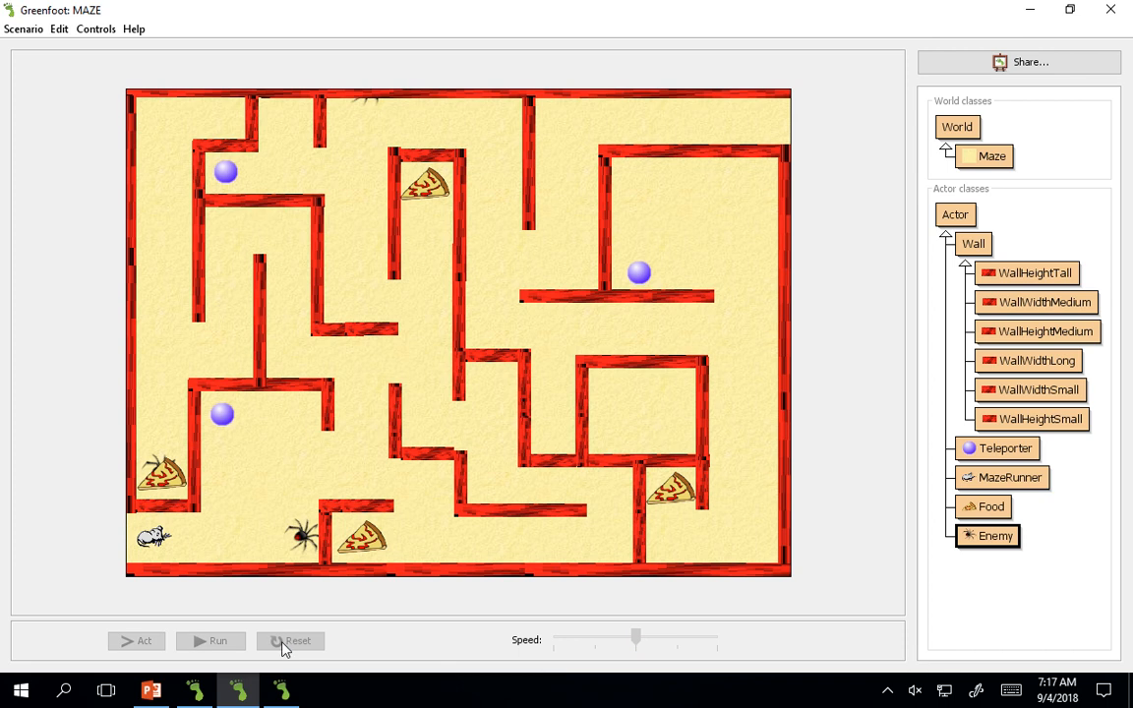
pyautogui.click(276, 644)
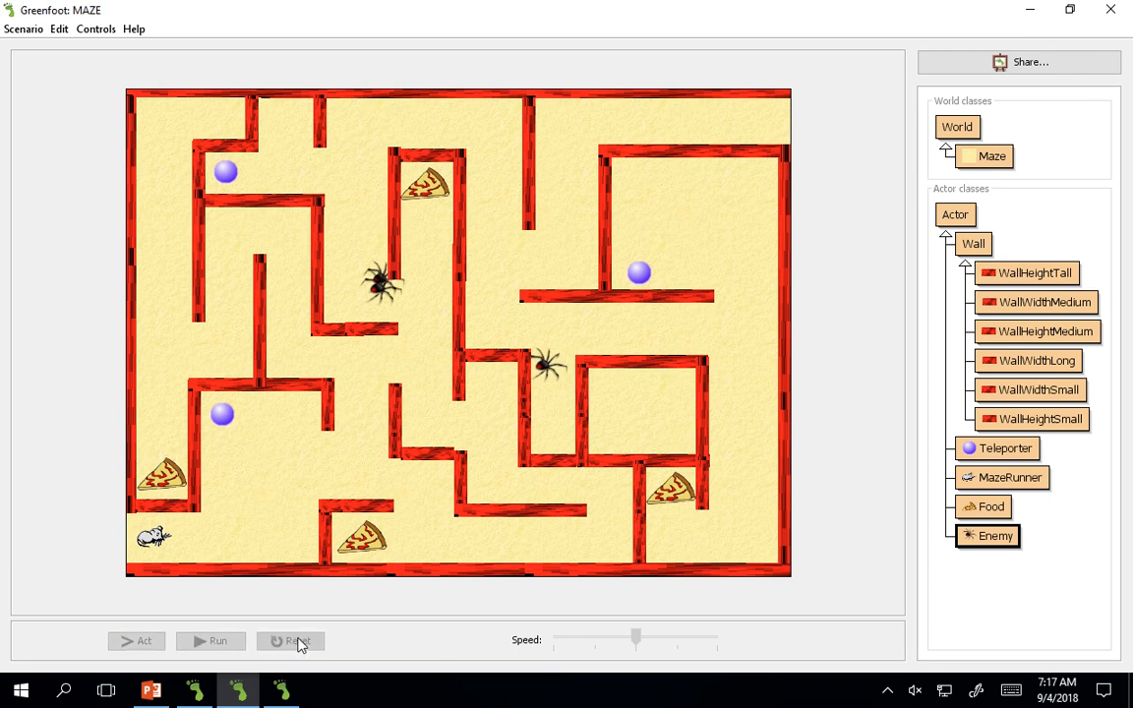
# Run the scenario, steer the maze runner left and right, then pause it
pyautogui.click(218, 642)
pyautogui.press('Right')
pyautogui.press('Left')
pyautogui.click(232, 649)
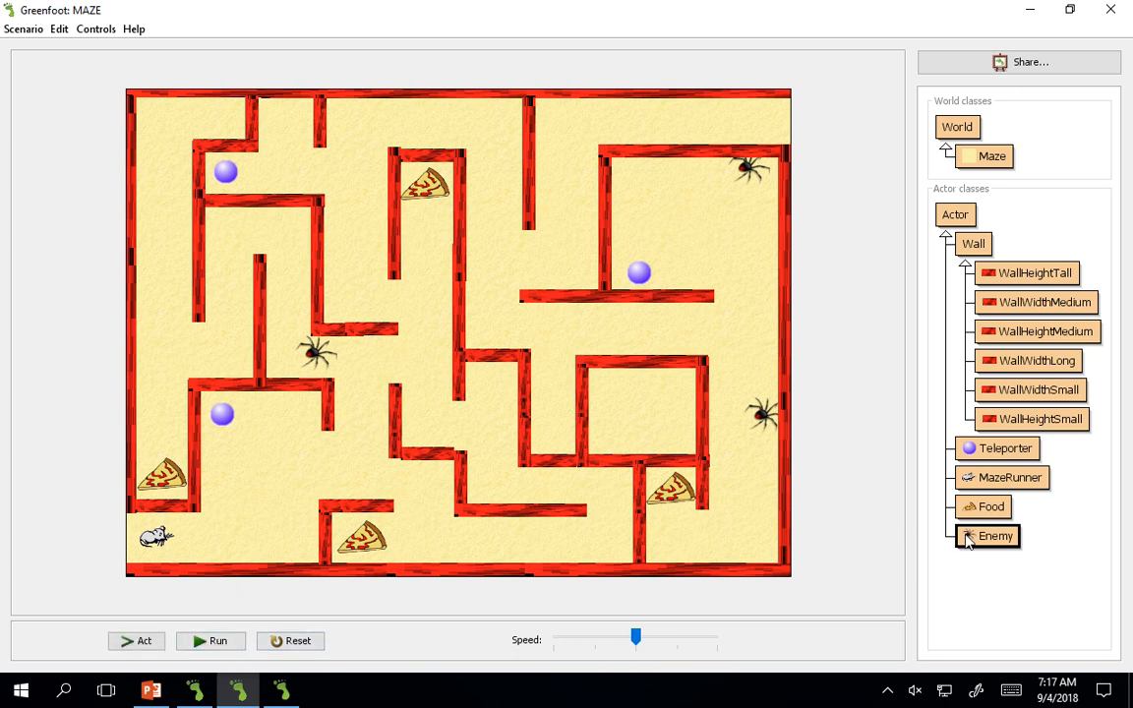
pyautogui.click(282, 692)
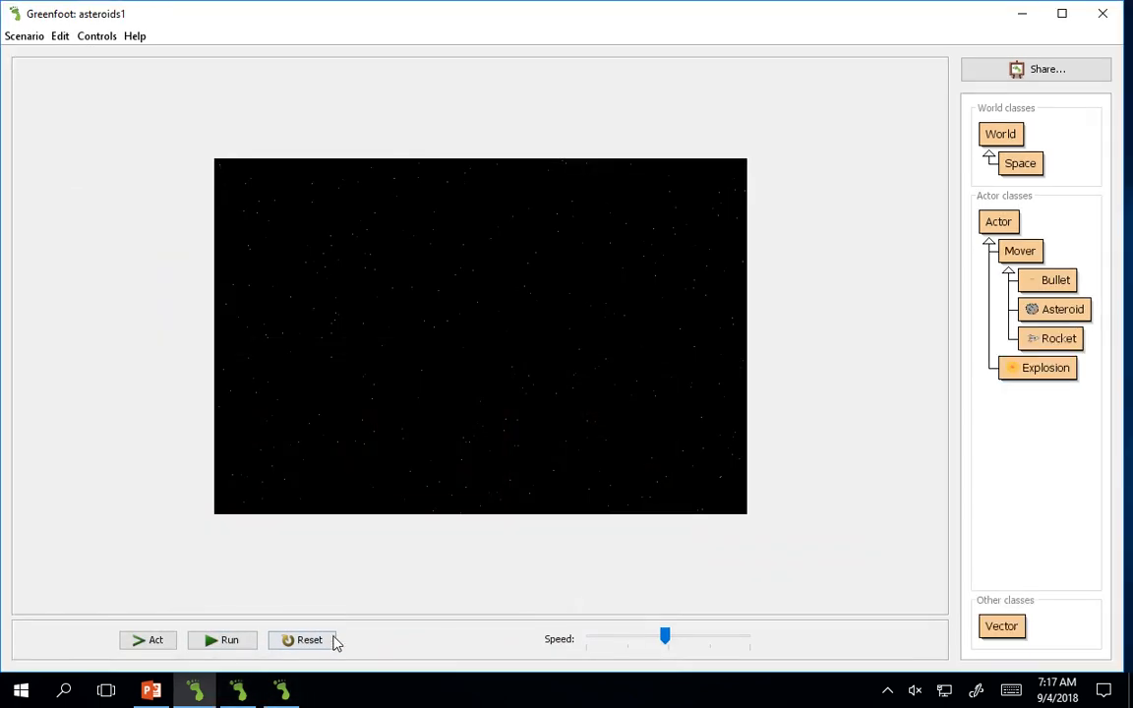
# Replace the act() comment with moveAround();, compile Enemy, and return to the maze world
pyautogui.click(281, 692)
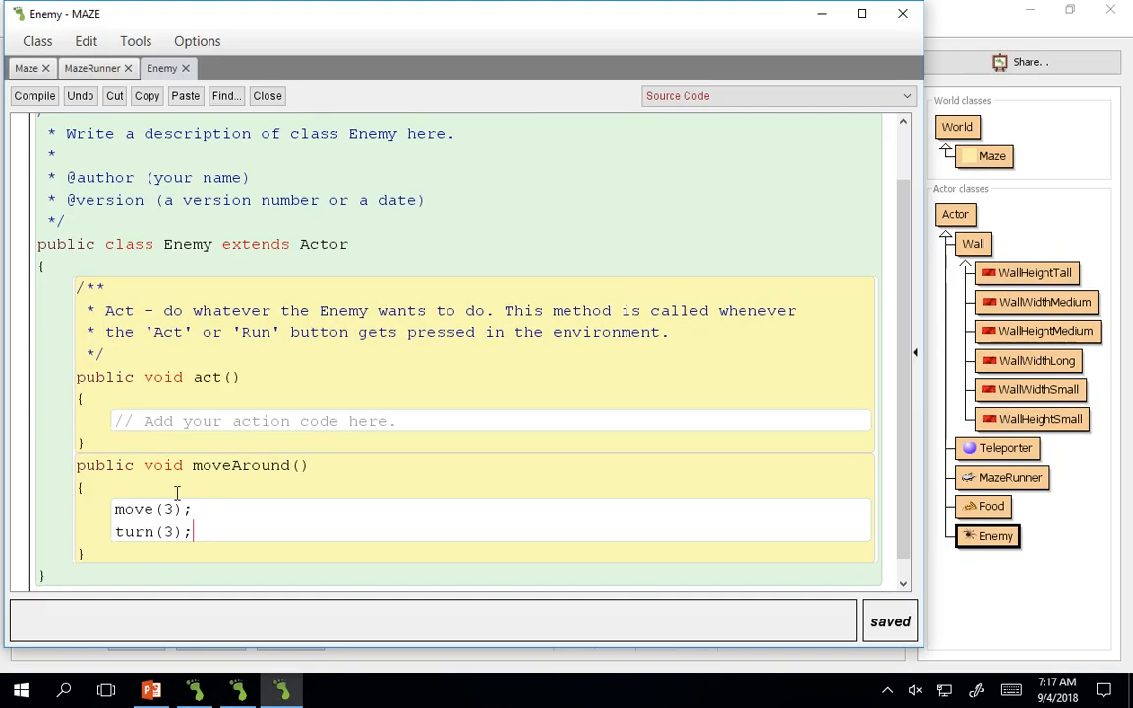
pyautogui.moveTo(115, 421); pyautogui.dragTo(458, 417)
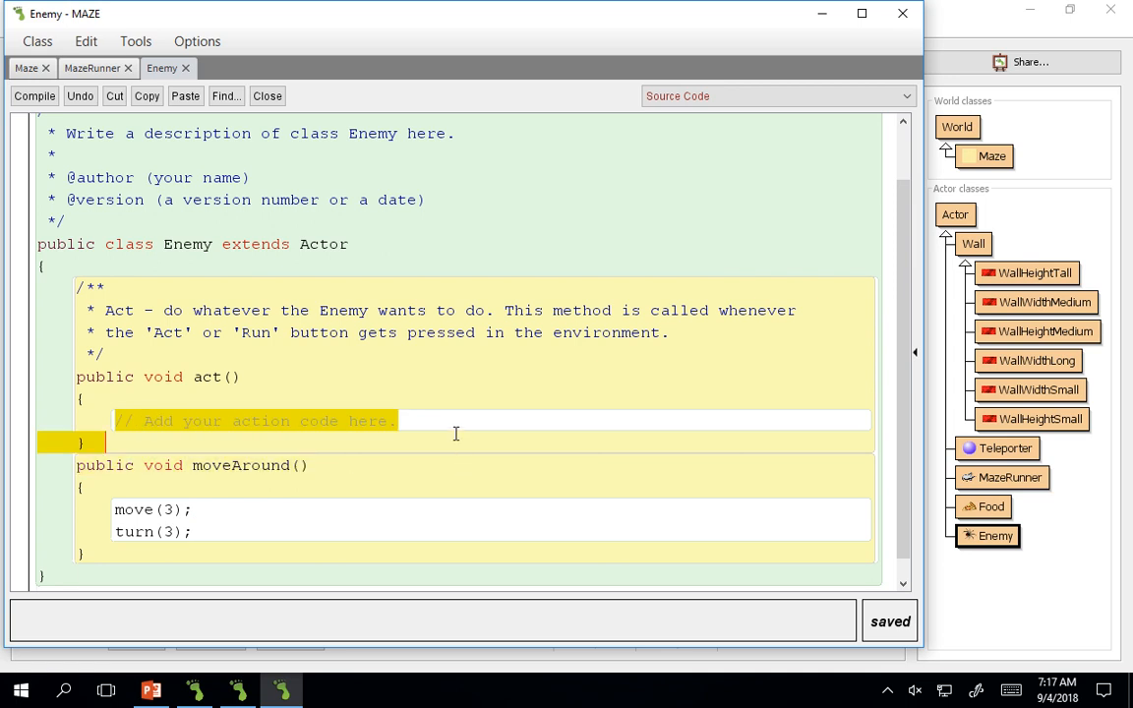
pyautogui.write('move')
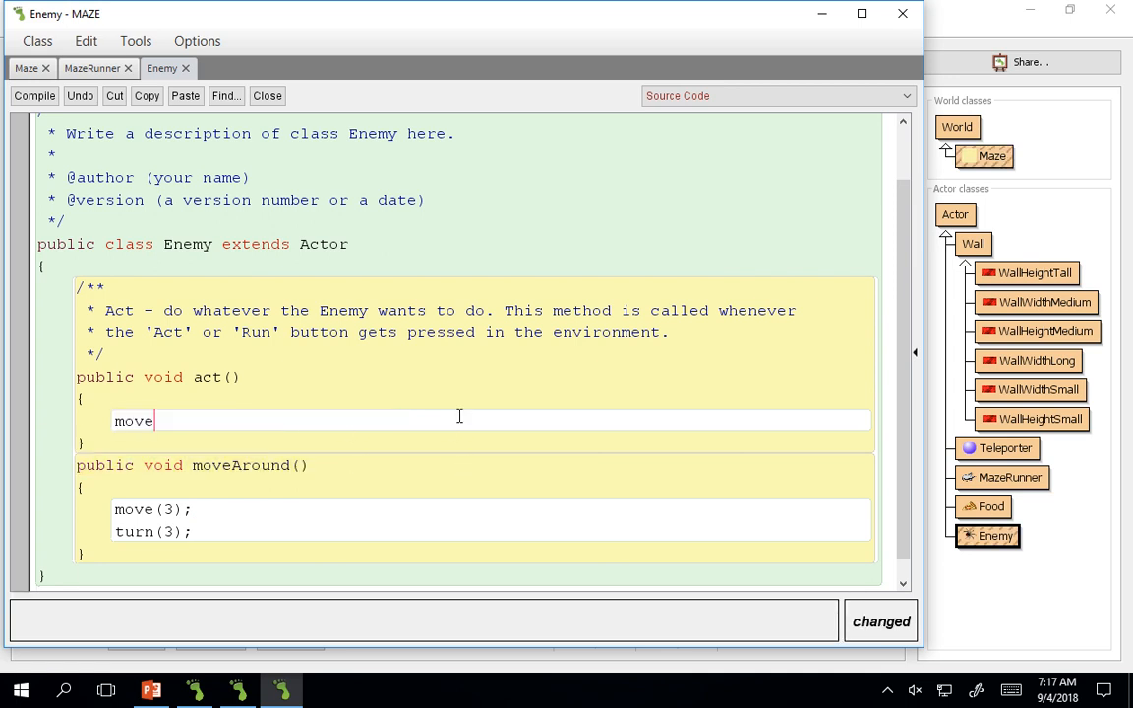
pyautogui.write('Arou')
pyautogui.press('BackSpace')
pyautogui.press('BackSpace')
pyautogui.press('BackSpace')
pyautogui.write('();')
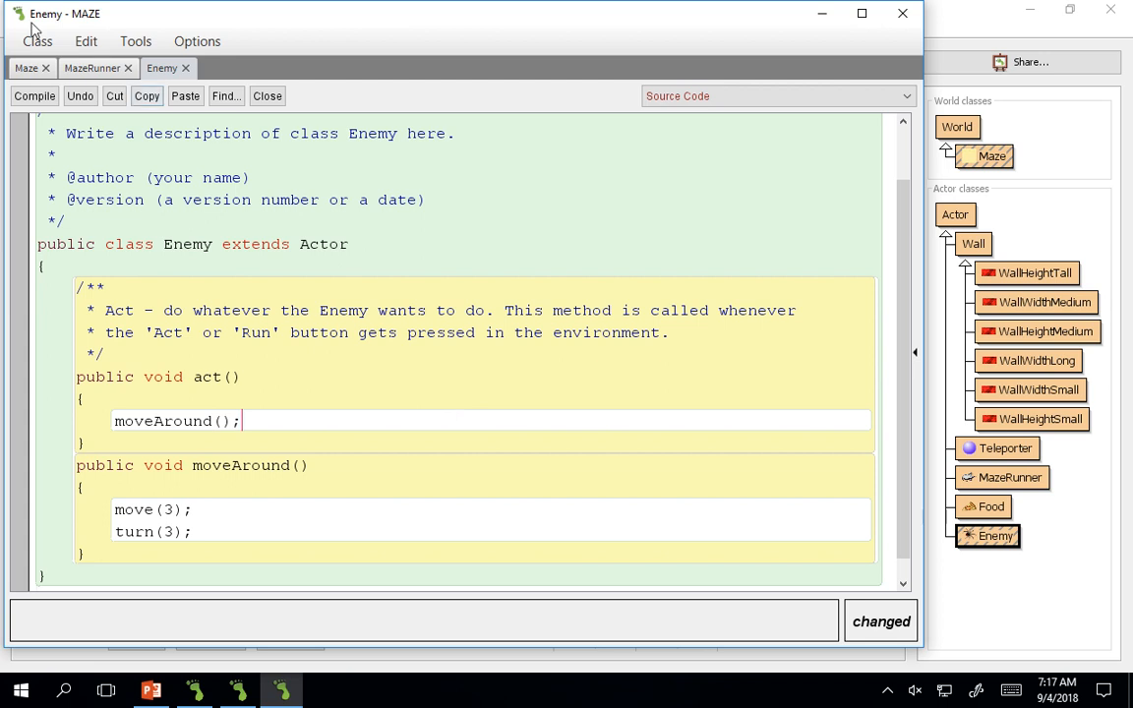
pyautogui.click(35, 96)
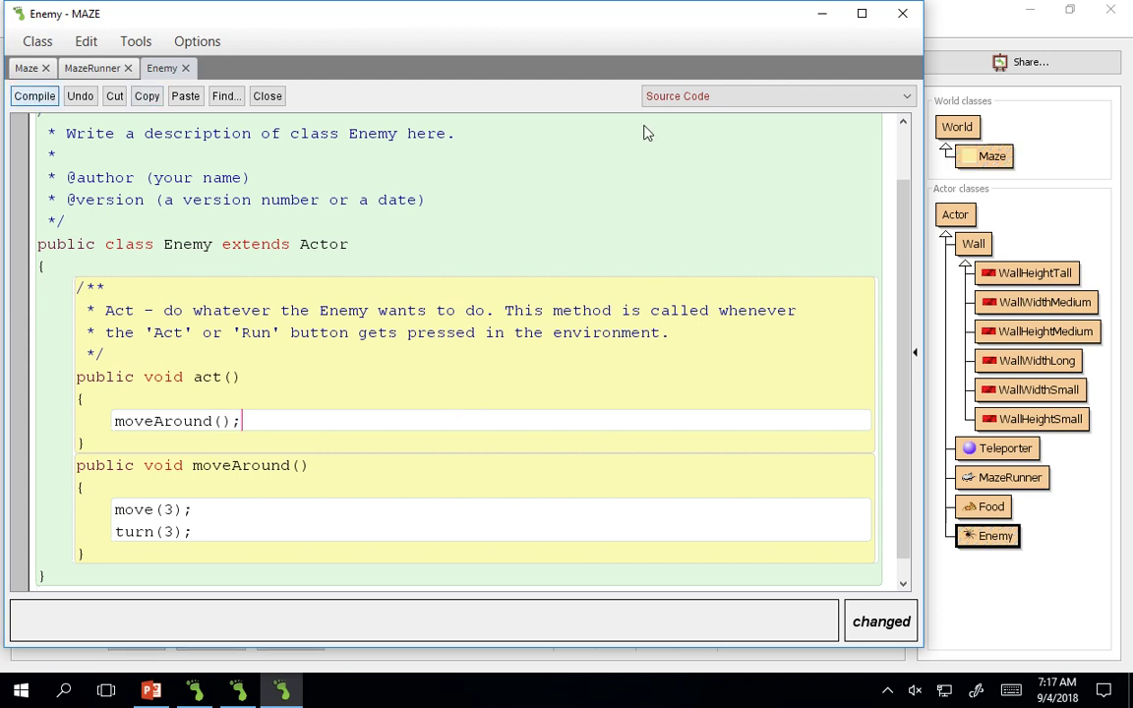
pyautogui.click(822, 13)
pyautogui.click(214, 642)
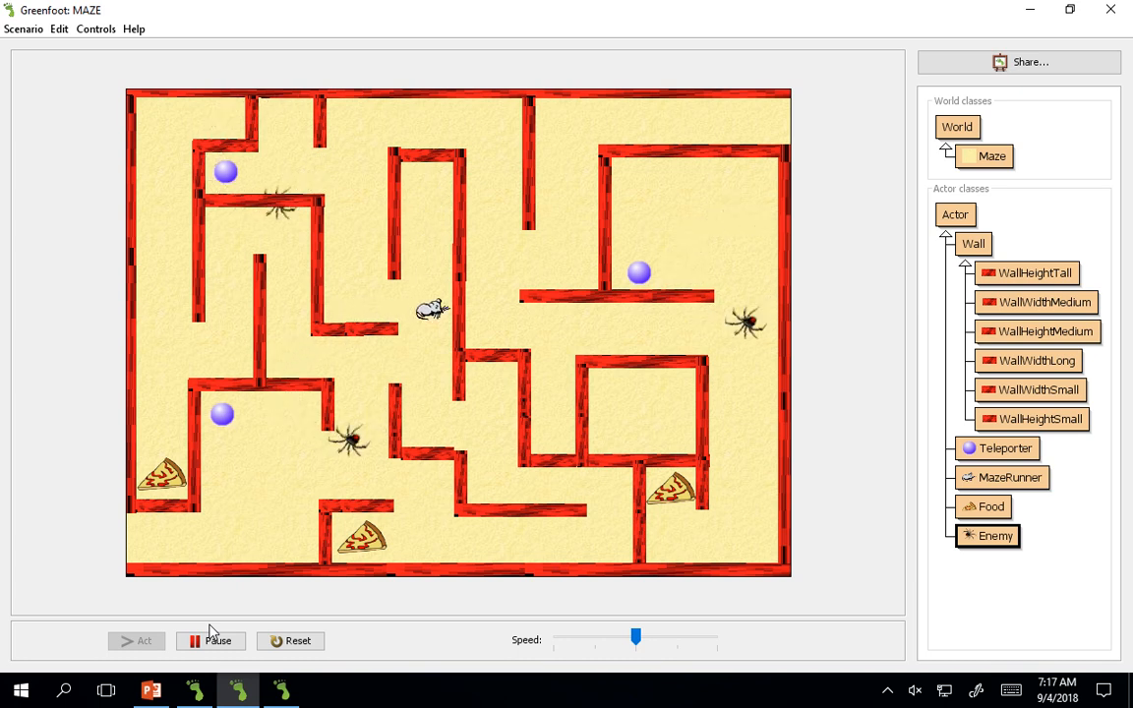
pyautogui.click(298, 641)
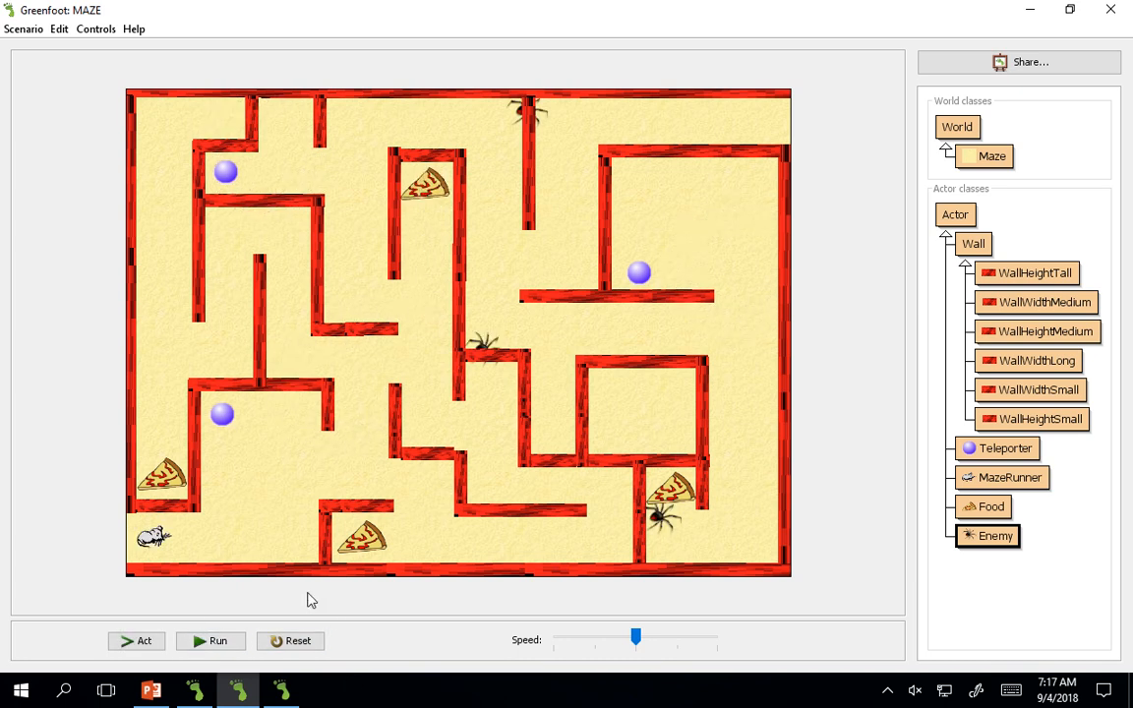
pyautogui.click(1006, 482)
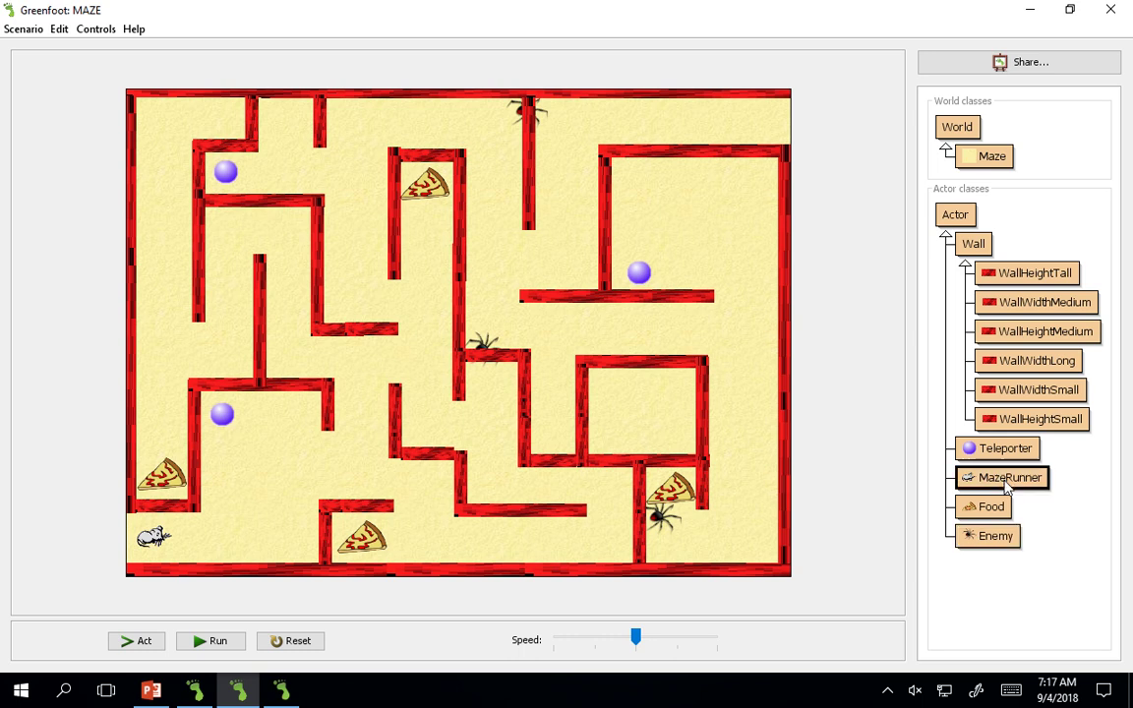
pyautogui.click(990, 537)
pyautogui.click(998, 485)
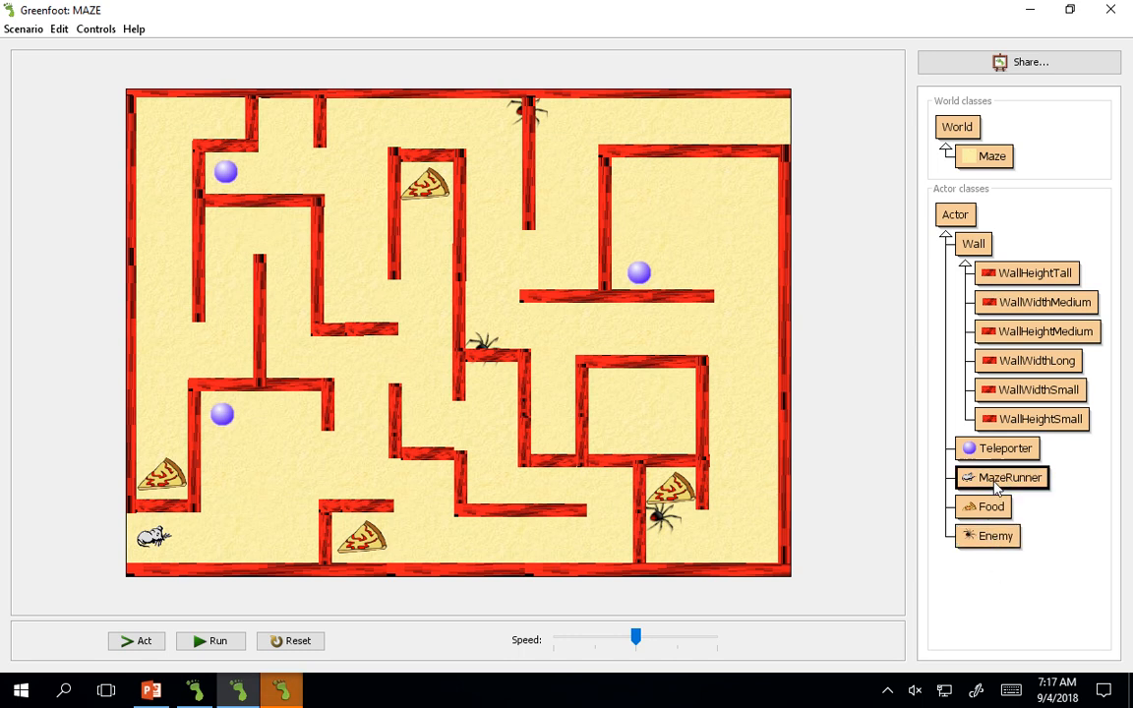
# Start a new line after hitTeleporter()'s closing brace, glancing at the hitWall() signature for reference
pyautogui.click(281, 693)
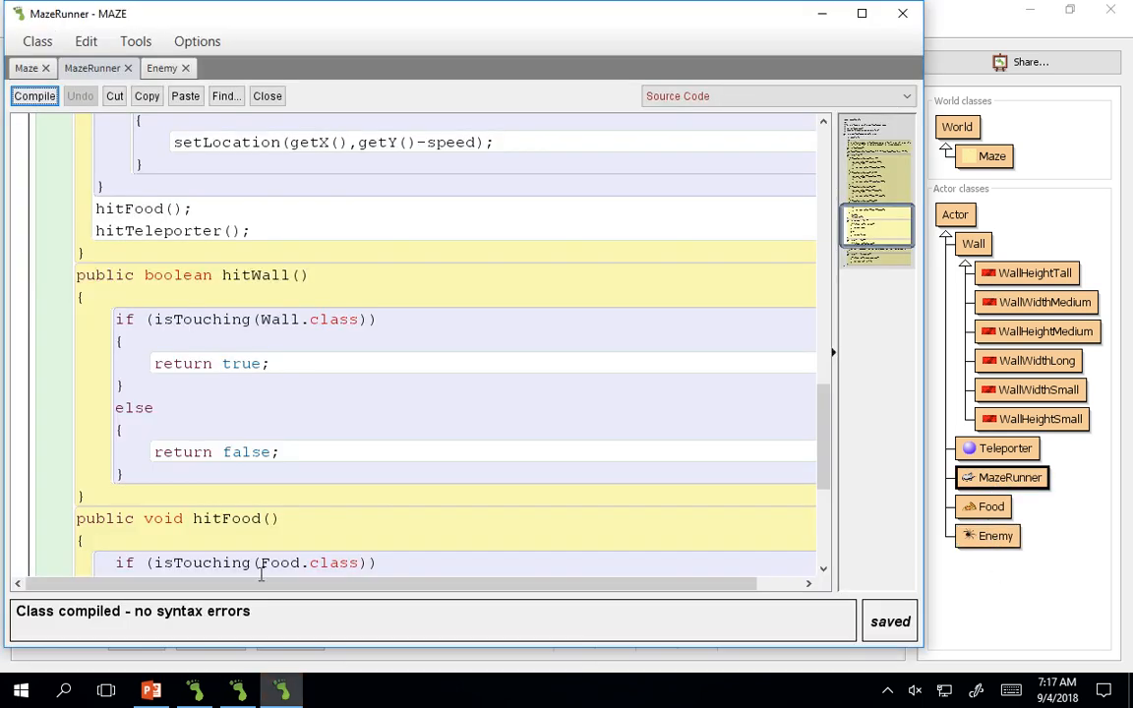
pyautogui.scroll(-3, 226, 315)
pyautogui.scroll(-2, 261, 336)
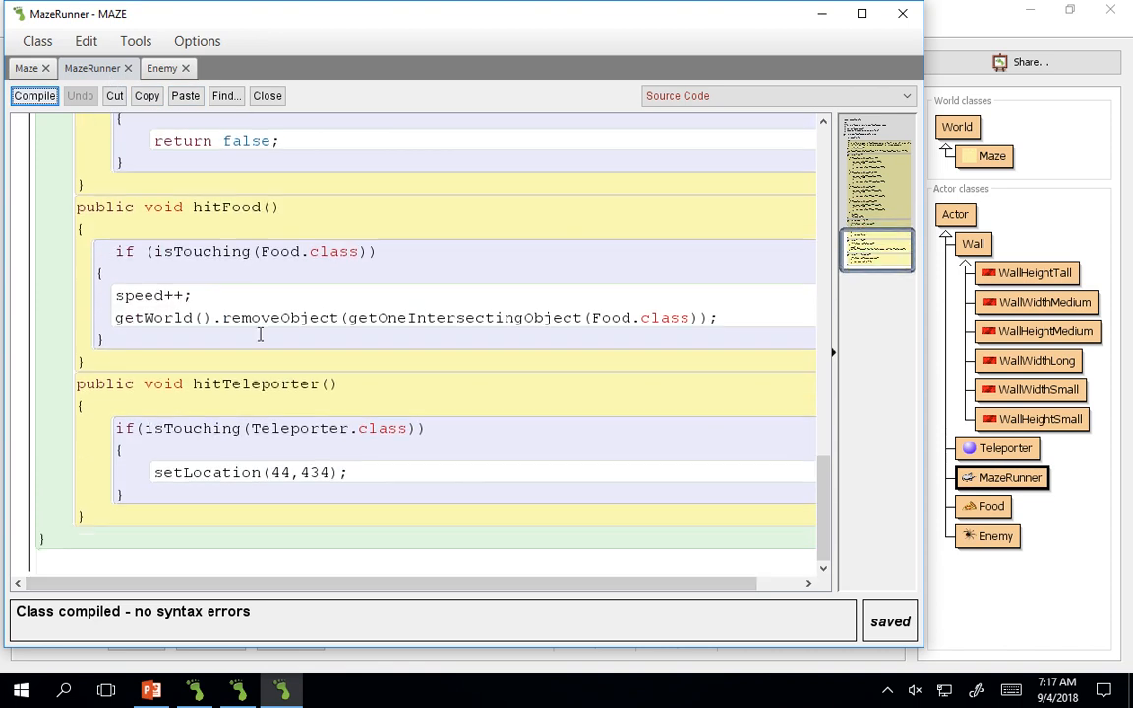
pyautogui.click(157, 515)
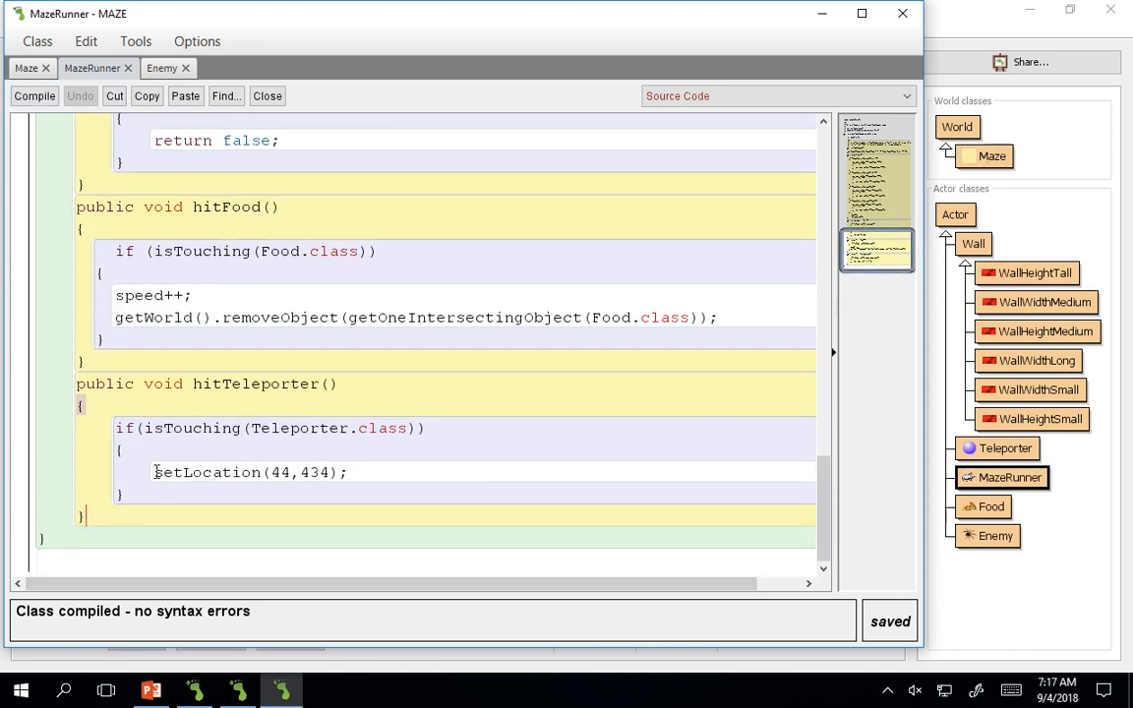
pyautogui.press('Return')
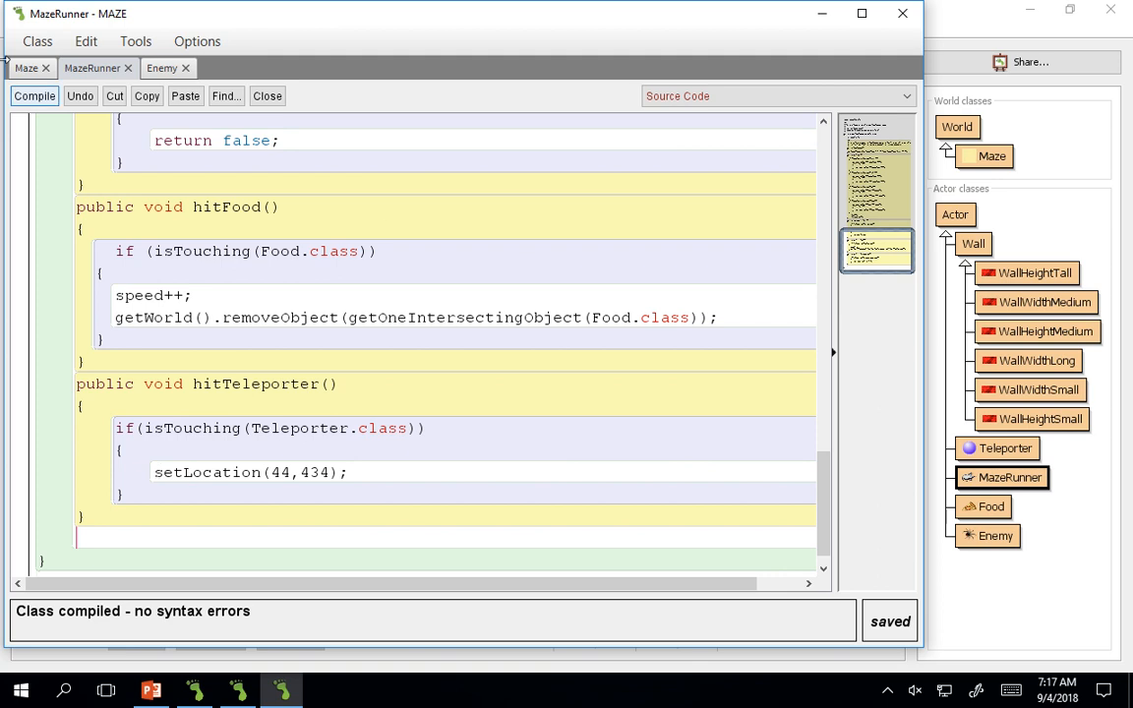
pyautogui.scroll(1, 114, 271)
pyautogui.scroll(1, 225, 296)
pyautogui.scroll(1, 215, 264)
pyautogui.scroll(1, 215, 263)
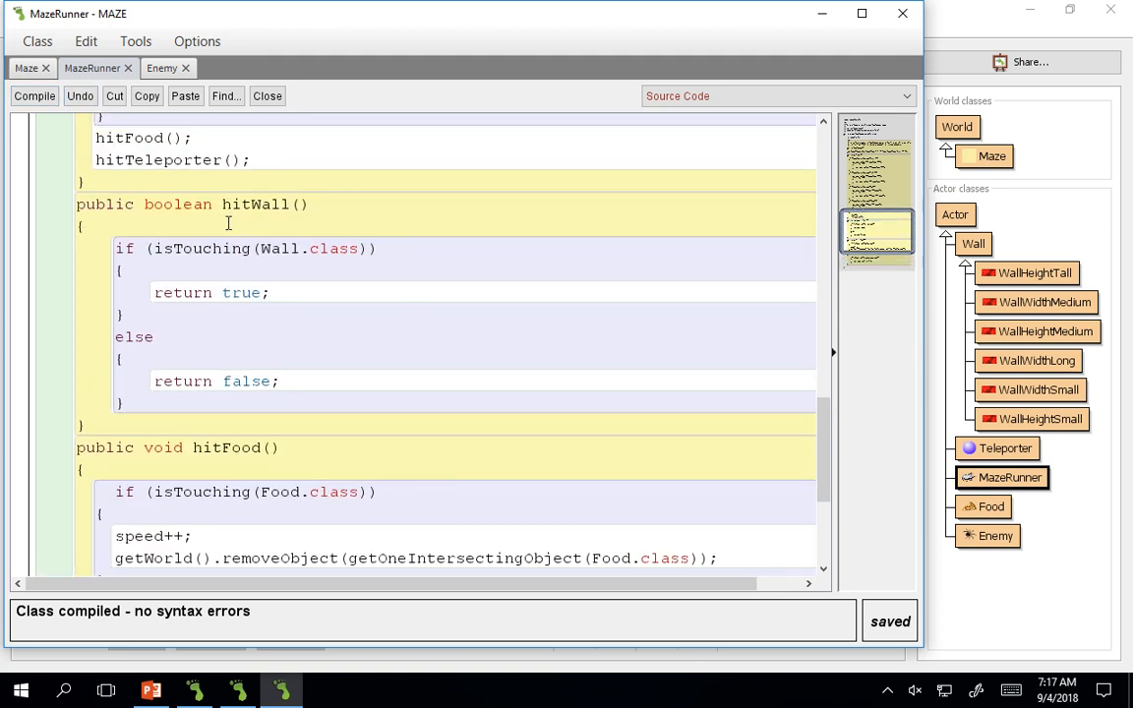
pyautogui.moveTo(149, 209); pyautogui.dragTo(300, 201)
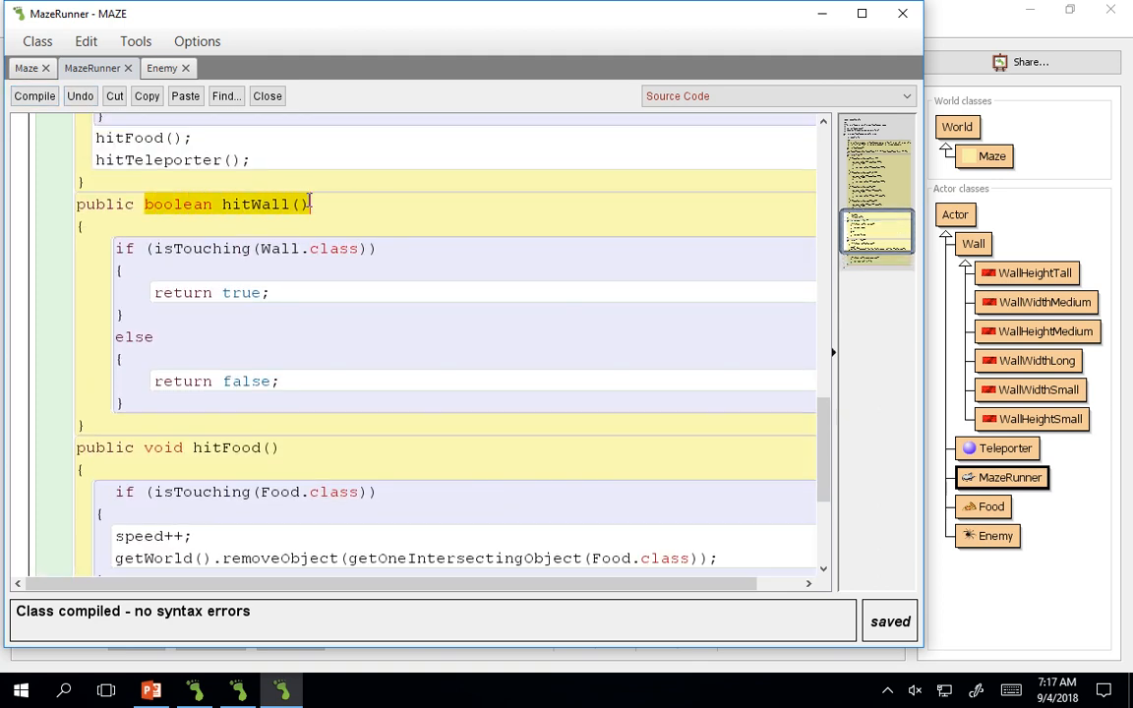
pyautogui.click(310, 204)
pyautogui.scroll(-4, 309, 246)
pyautogui.scroll(1, 309, 248)
pyautogui.scroll(1, 306, 250)
pyautogui.scroll(1, 306, 251)
pyautogui.scroll(-1, 306, 251)
pyautogui.scroll(-2, 306, 250)
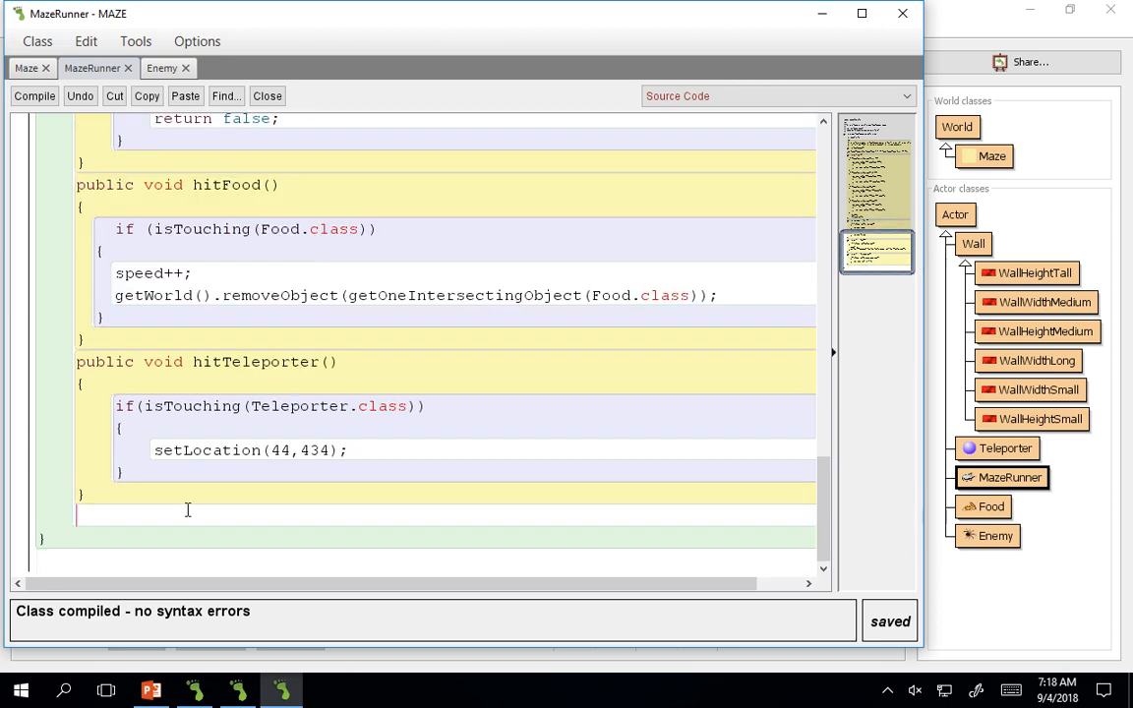
pyautogui.write('pub')
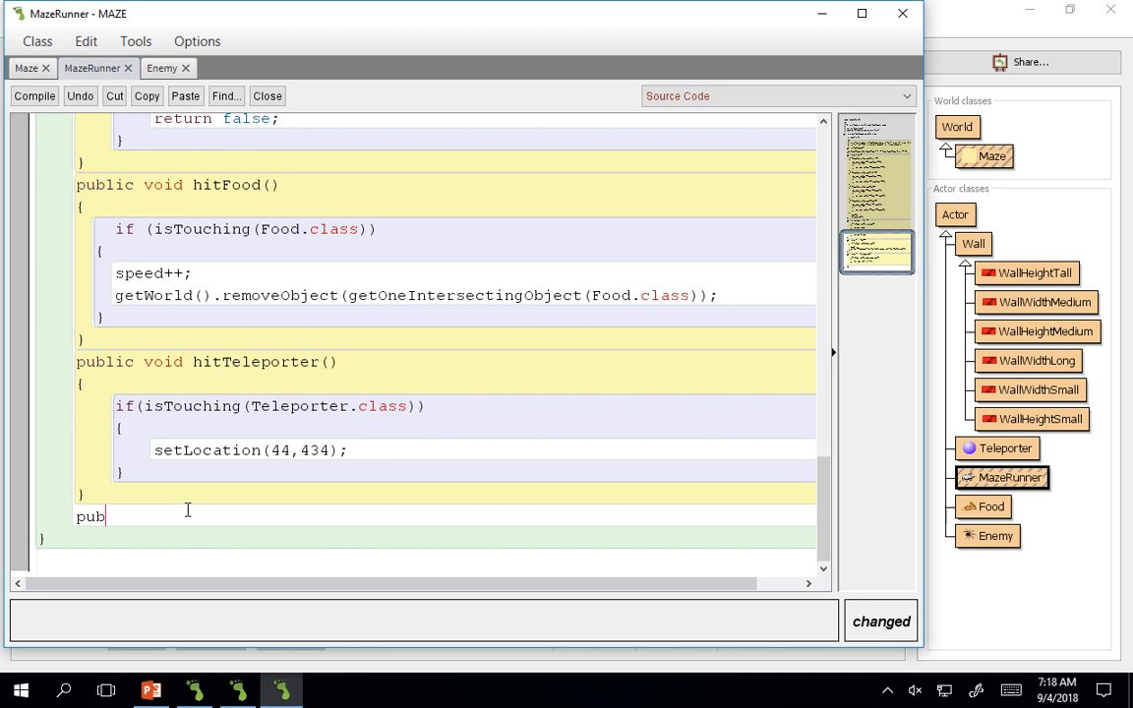
pyautogui.write('lic boolean hitEnemy()')
# Write public boolean hitEnemy() with an if (isTouching(Enemy.class)) block returning true
pyautogui.press('Return')
pyautogui.write('{')
pyautogui.press('Return')
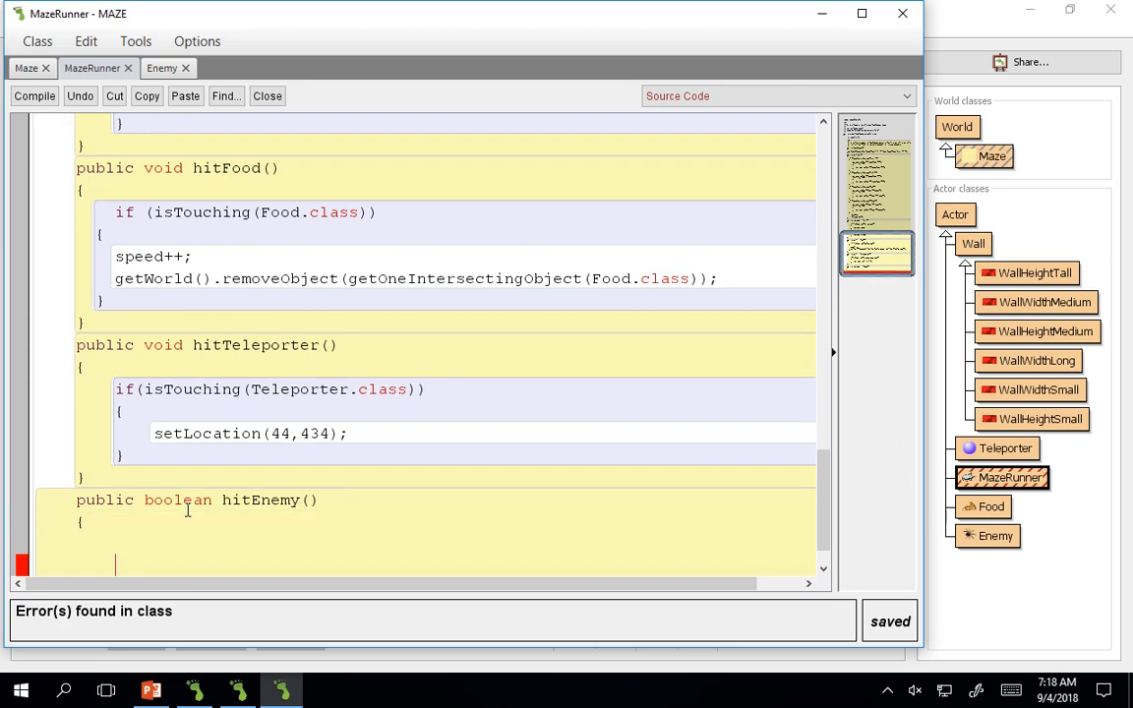
pyautogui.write('if(')
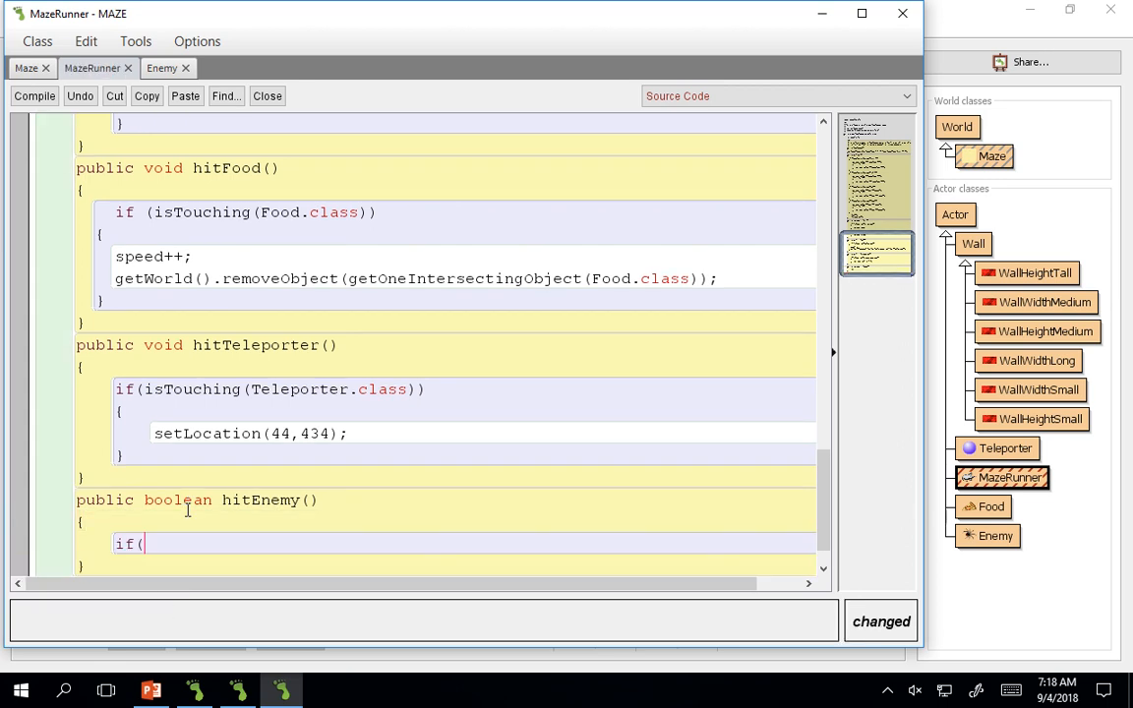
pyautogui.write('isTouching(Enemy')
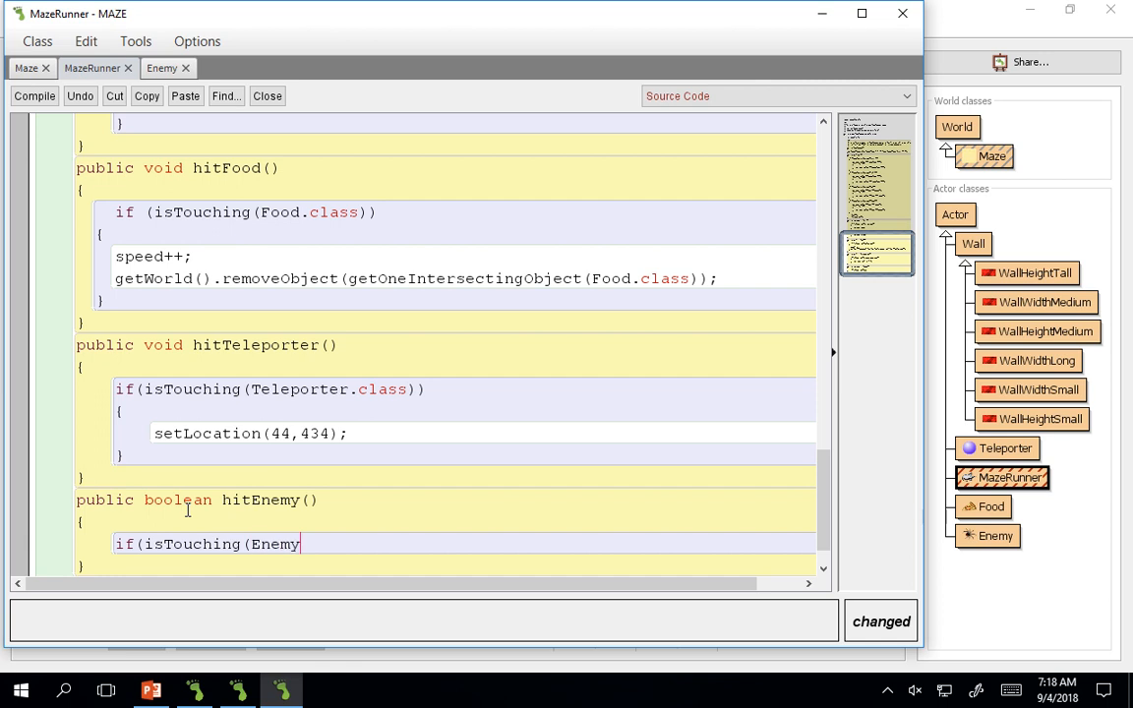
pyautogui.write('.class)')
pyautogui.write(')')
pyautogui.press('Return')
pyautogui.write('{')
pyautogui.press('Return')
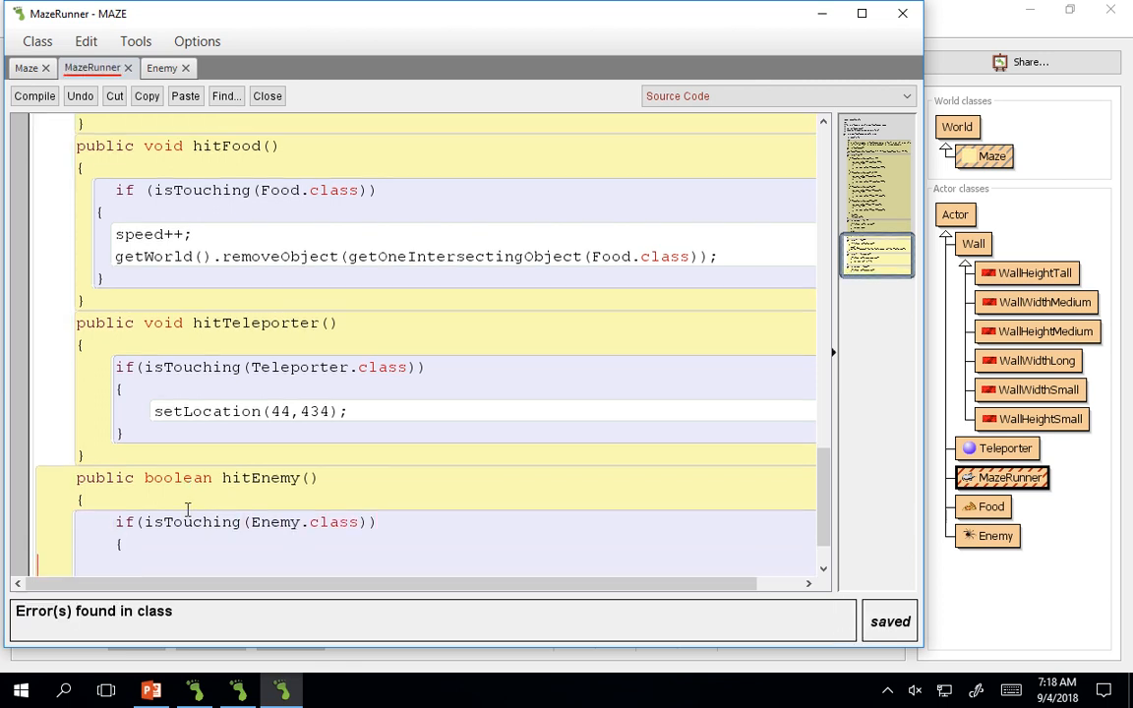
pyautogui.press('Return')
pyautogui.write('}')
pyautogui.press('Up')
pyautogui.press('Tab')
pyautogui.write('tr')
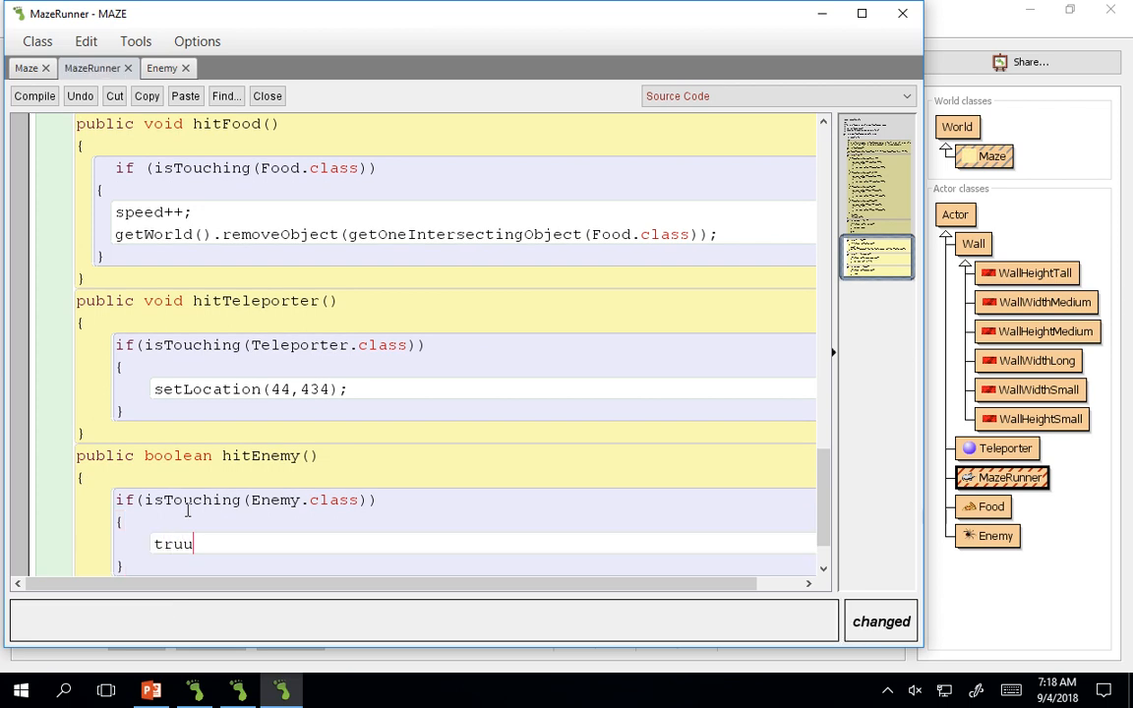
pyautogui.write(';')
pyautogui.scroll(3, 187, 509)
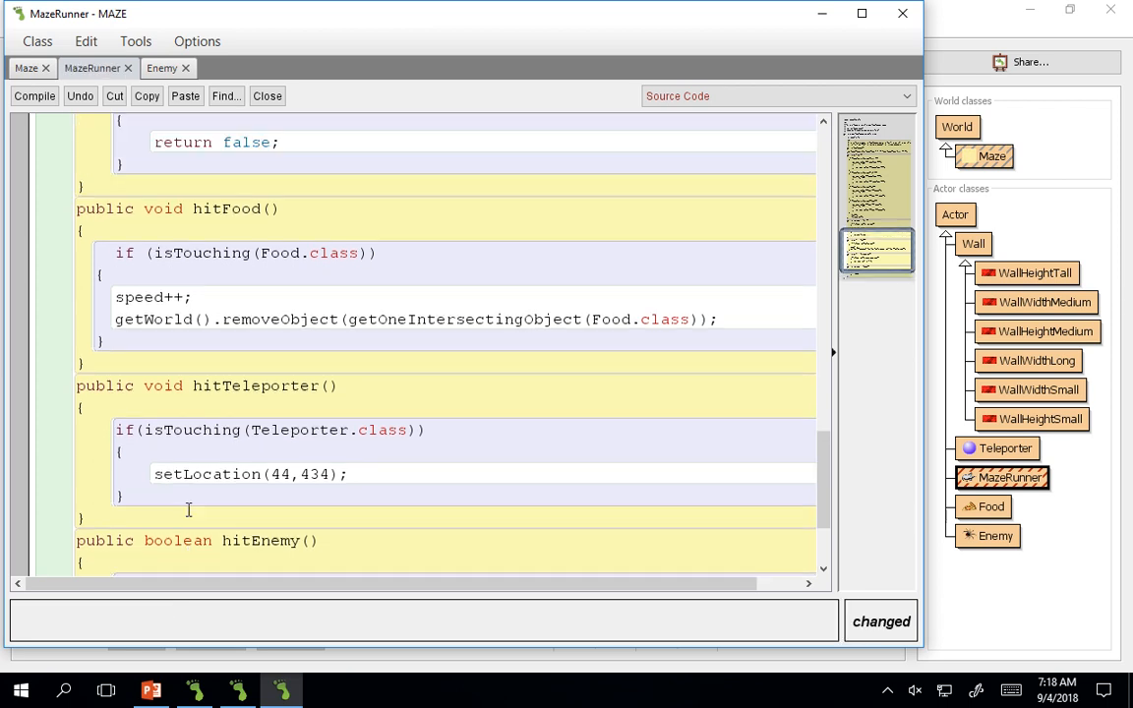
pyautogui.scroll(3, 190, 507)
pyautogui.scroll(-6, 190, 508)
pyautogui.scroll(-3, 190, 501)
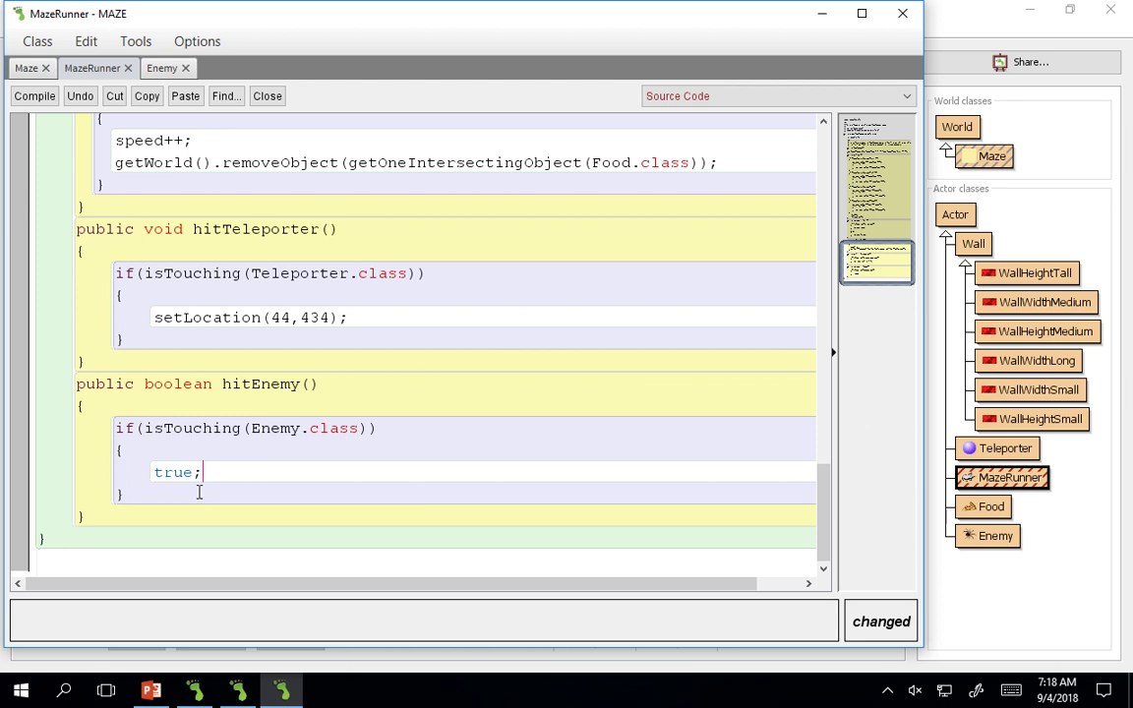
pyautogui.click(151, 478)
pyautogui.write('return')
# Add the else block returning false, saving as you go and removing a misplaced closing brace
pyautogui.press('Down')
pyautogui.press('Return')
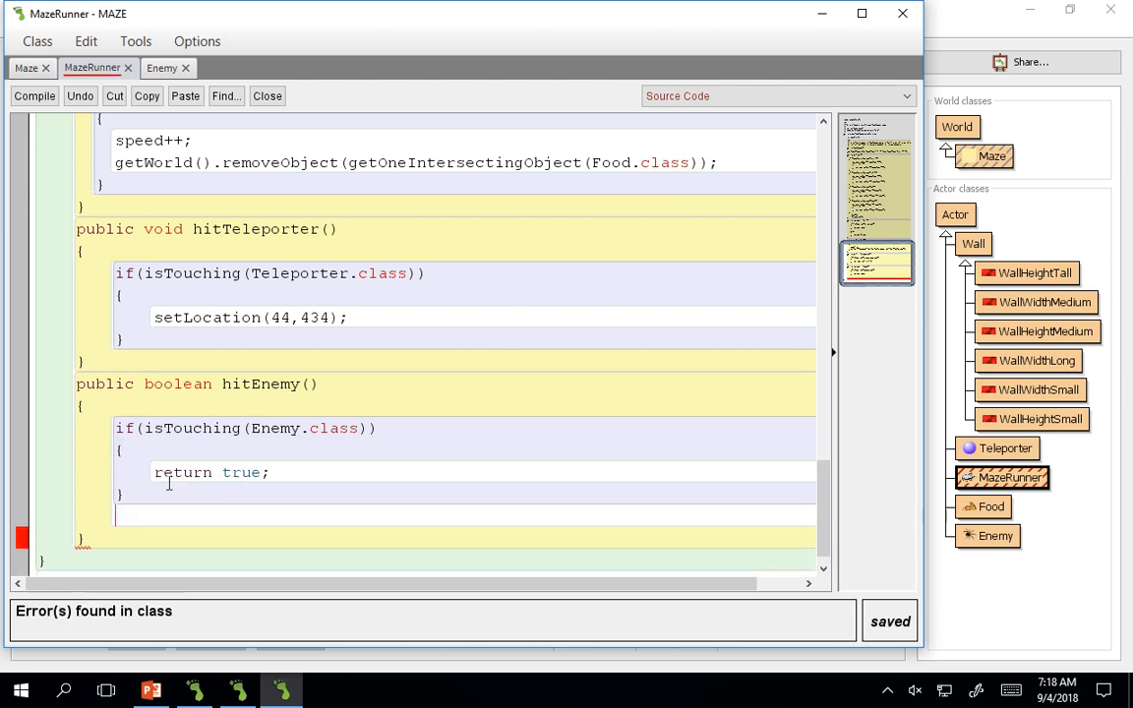
pyautogui.write('else')
pyautogui.press('Return')
pyautogui.hotkey('ctrl', 's')
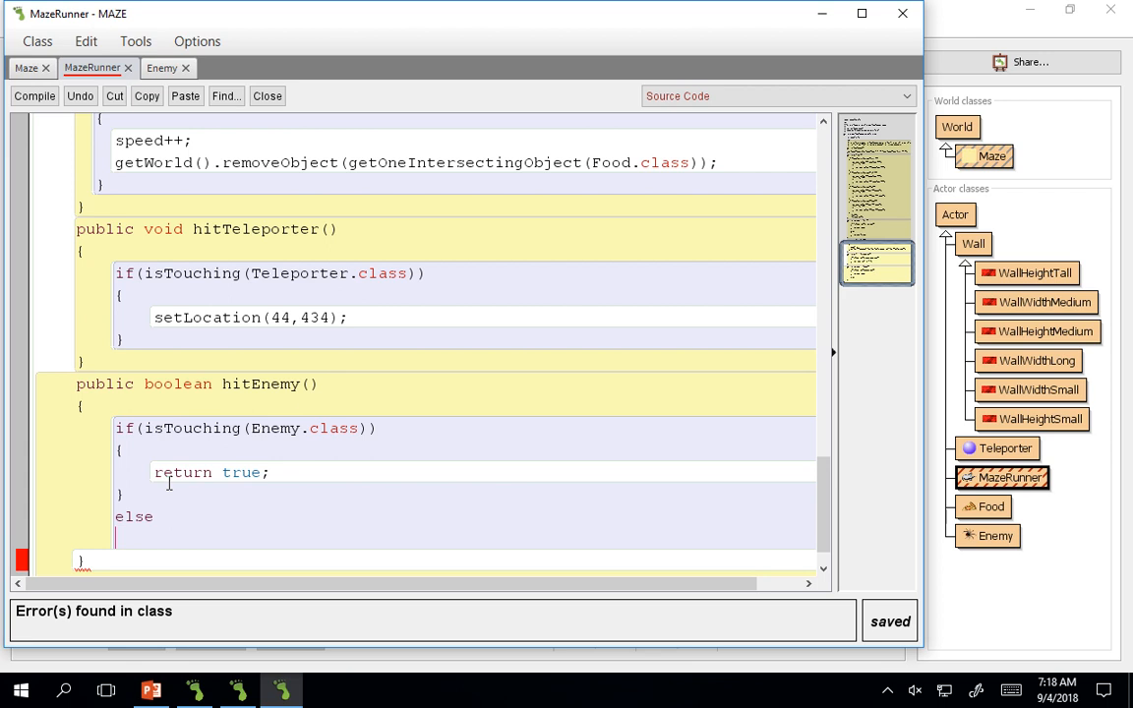
pyautogui.write('{')
pyautogui.press('Return')
pyautogui.hotkey('ctrl', 's')
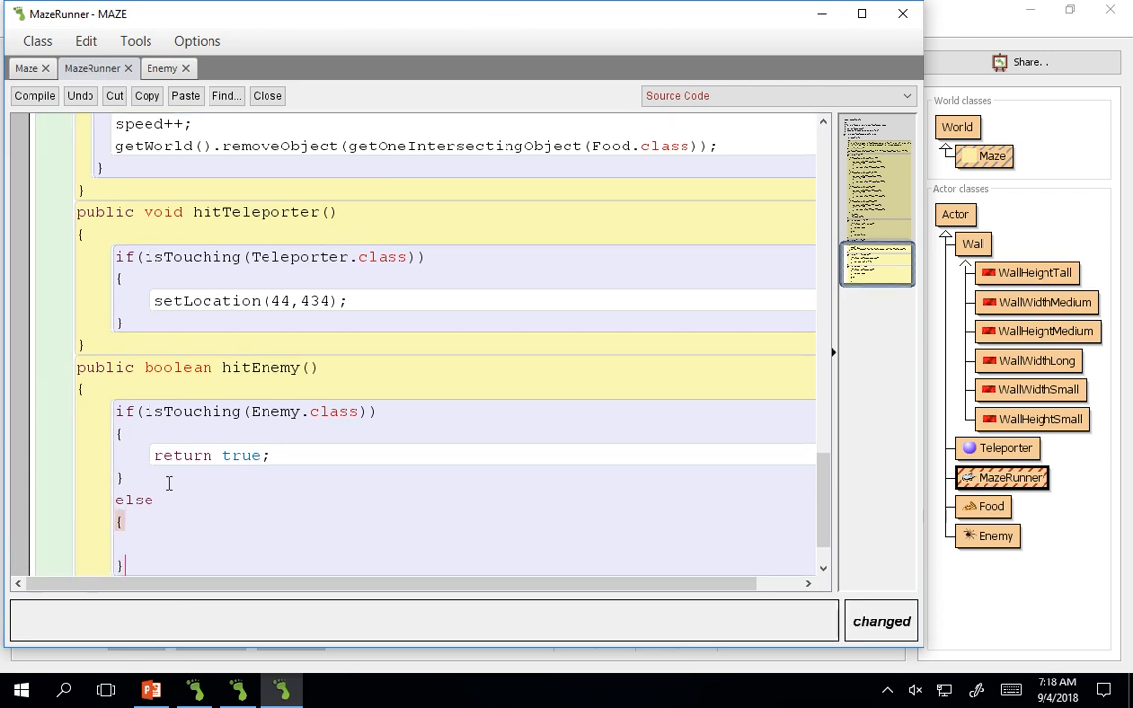
pyautogui.write('return false;')
pyautogui.scroll(-1, 168, 472)
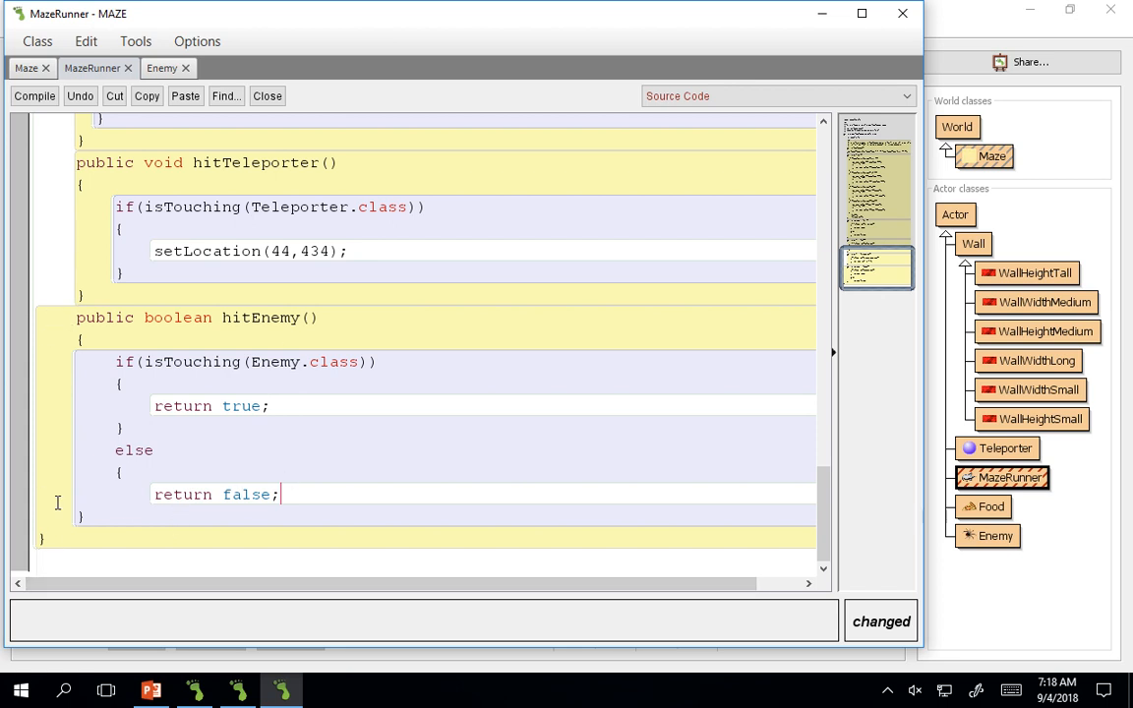
pyautogui.press('Return')
pyautogui.write('}')
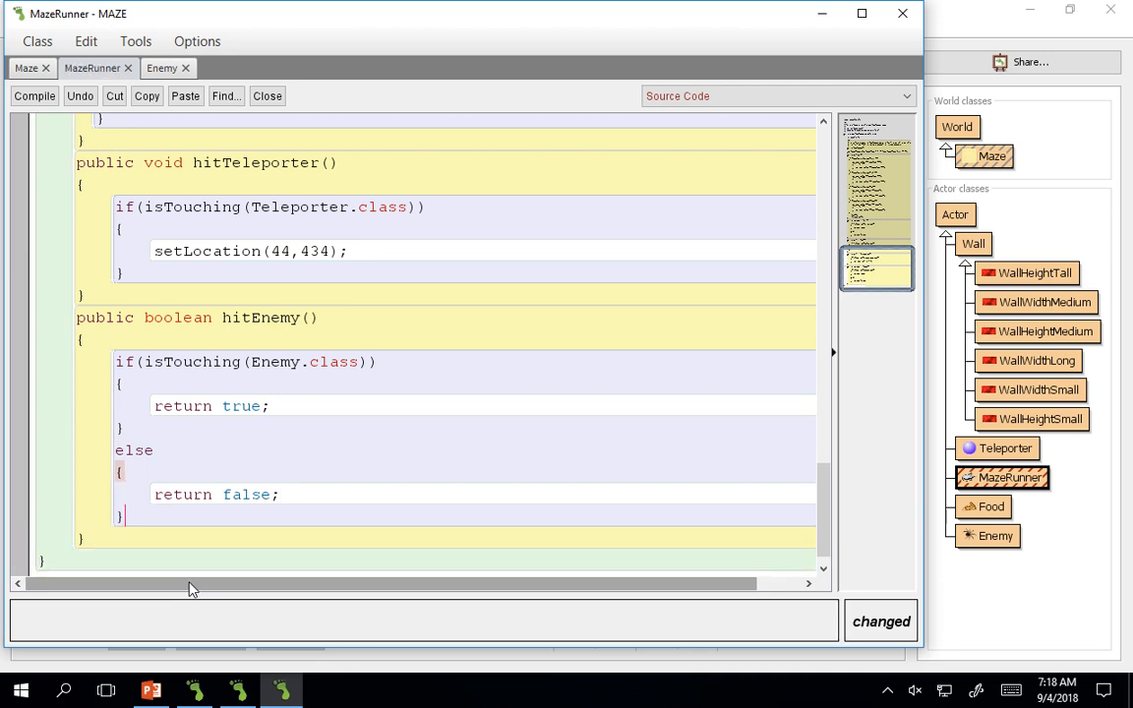
pyautogui.scroll(-1, 115, 473)
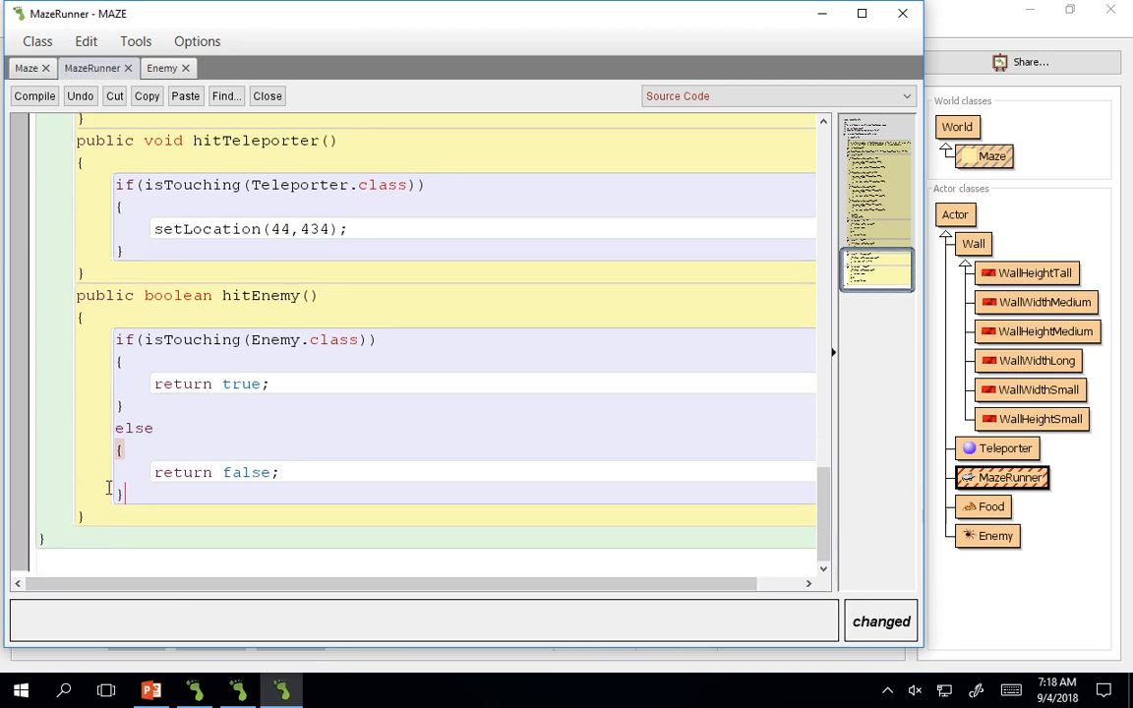
pyautogui.press('BackSpace')
# Close the else block of hitEnemy() with a brace and compile MazeRunner with no errors
pyautogui.click(43, 544)
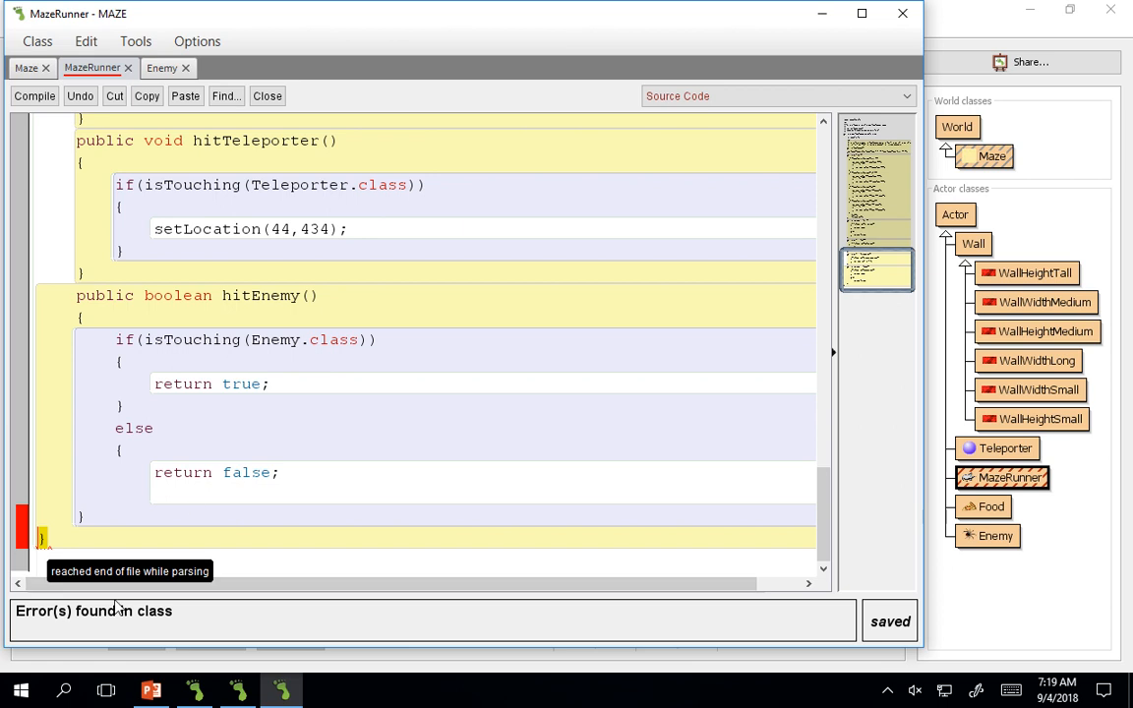
pyautogui.click(159, 494)
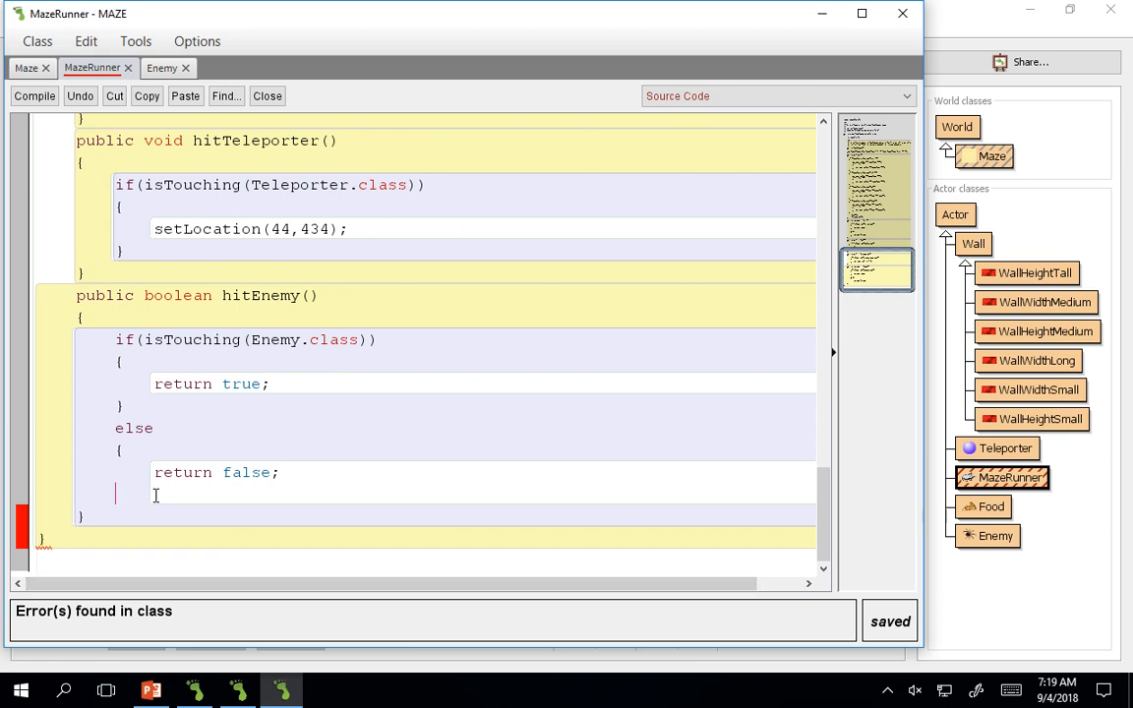
pyautogui.write('}')
pyautogui.hotkey('ctrl', 'k')
pyautogui.click(285, 473)
pyautogui.click(137, 519)
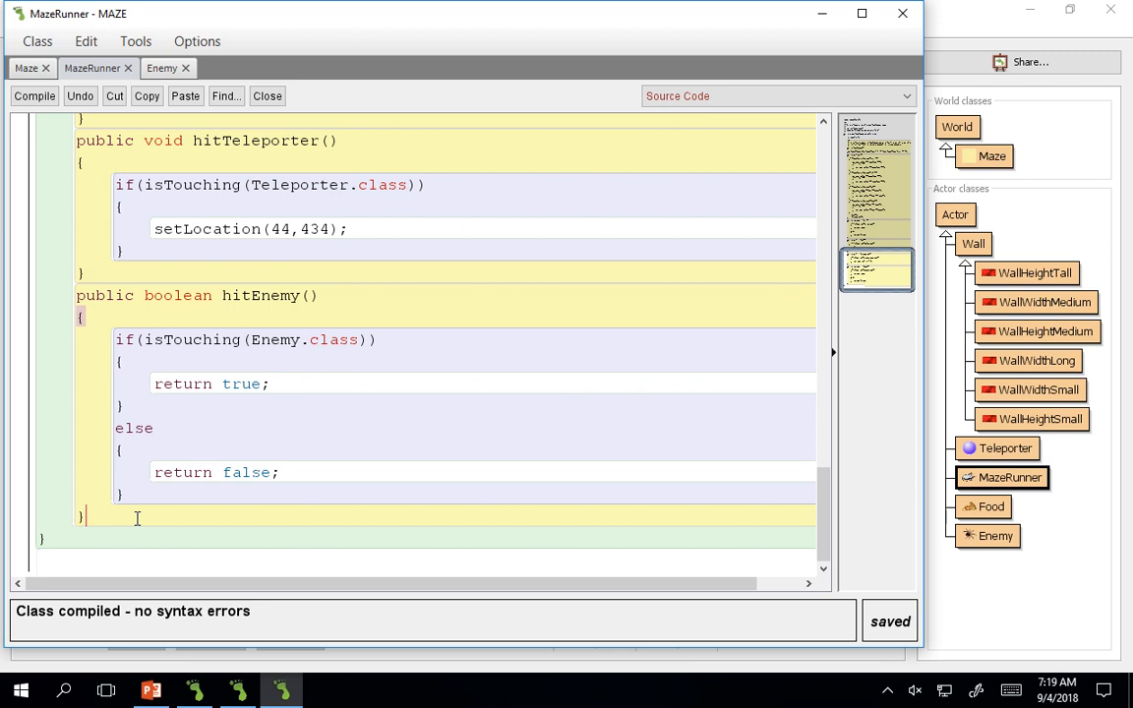
pyautogui.scroll(1, 196, 502)
pyautogui.scroll(2, 197, 502)
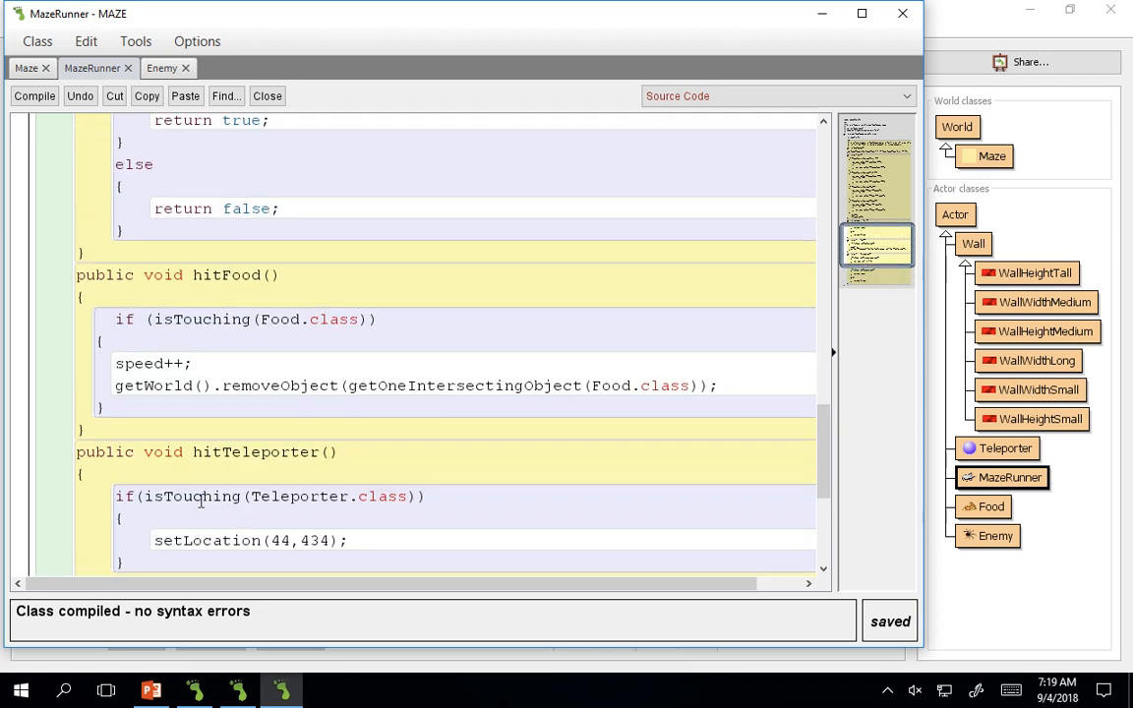
pyautogui.scroll(1, 197, 501)
pyautogui.scroll(-1, 200, 507)
pyautogui.scroll(2, 200, 508)
pyautogui.scroll(3, 201, 506)
pyautogui.scroll(2, 204, 506)
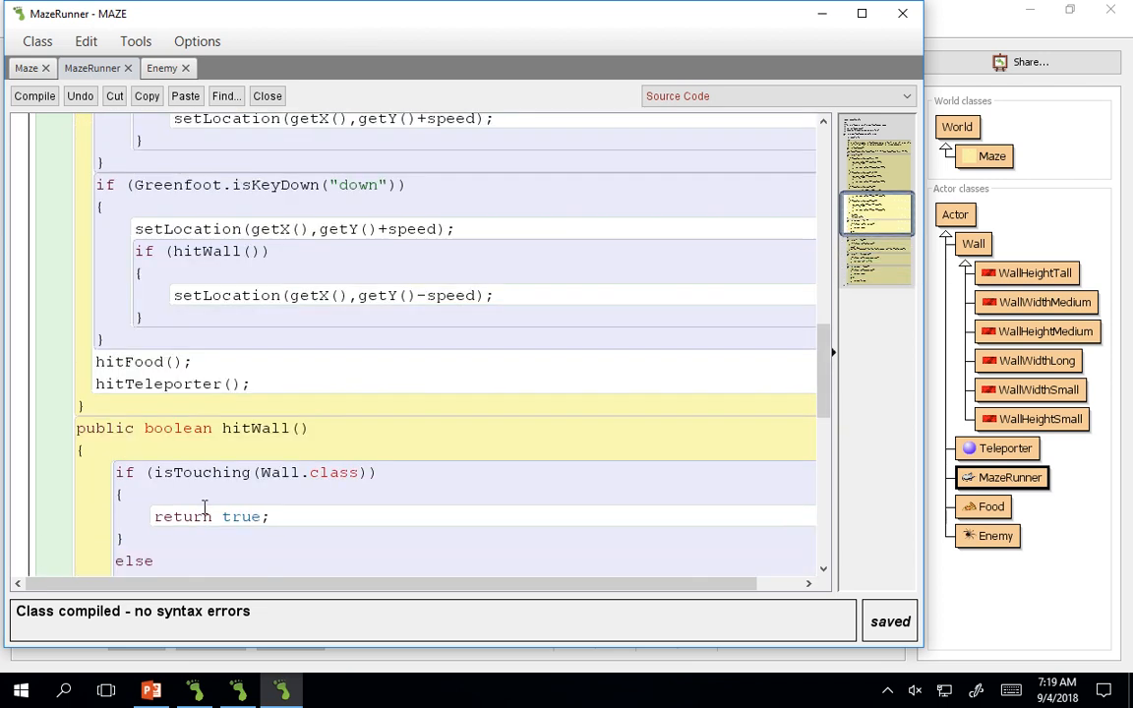
pyautogui.scroll(3, 206, 506)
pyautogui.scroll(-2, 205, 505)
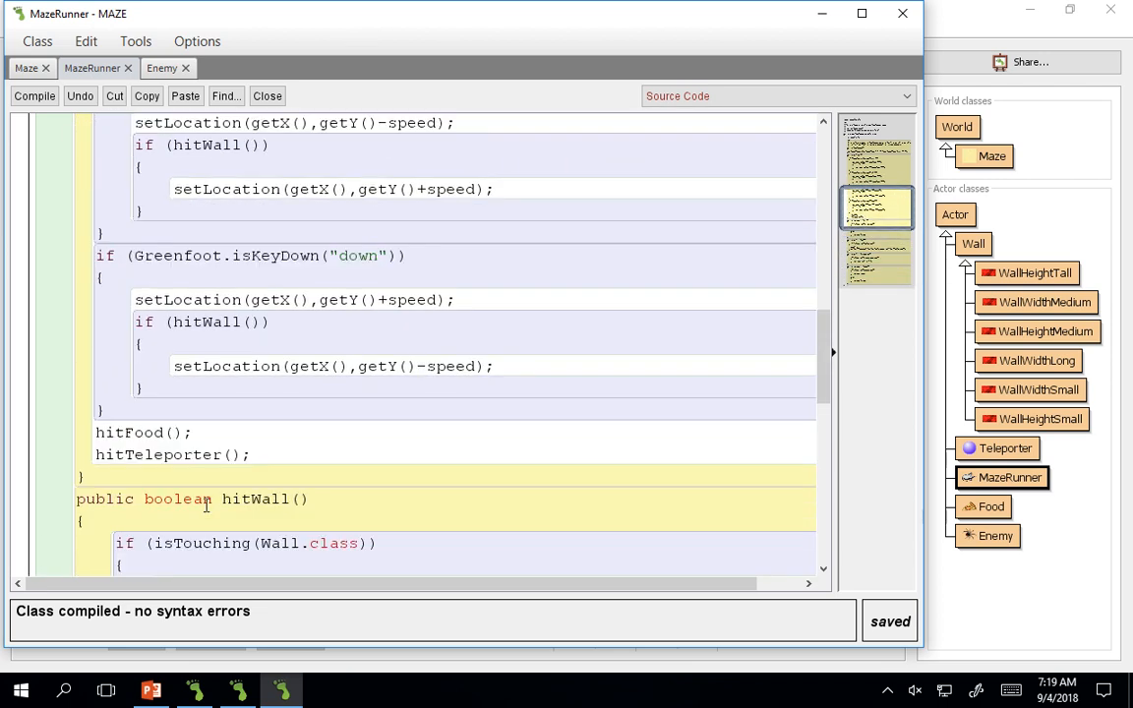
pyautogui.scroll(-5, 207, 504)
pyautogui.scroll(-1, 190, 517)
pyautogui.scroll(-3, 190, 522)
pyautogui.scroll(-4, 192, 519)
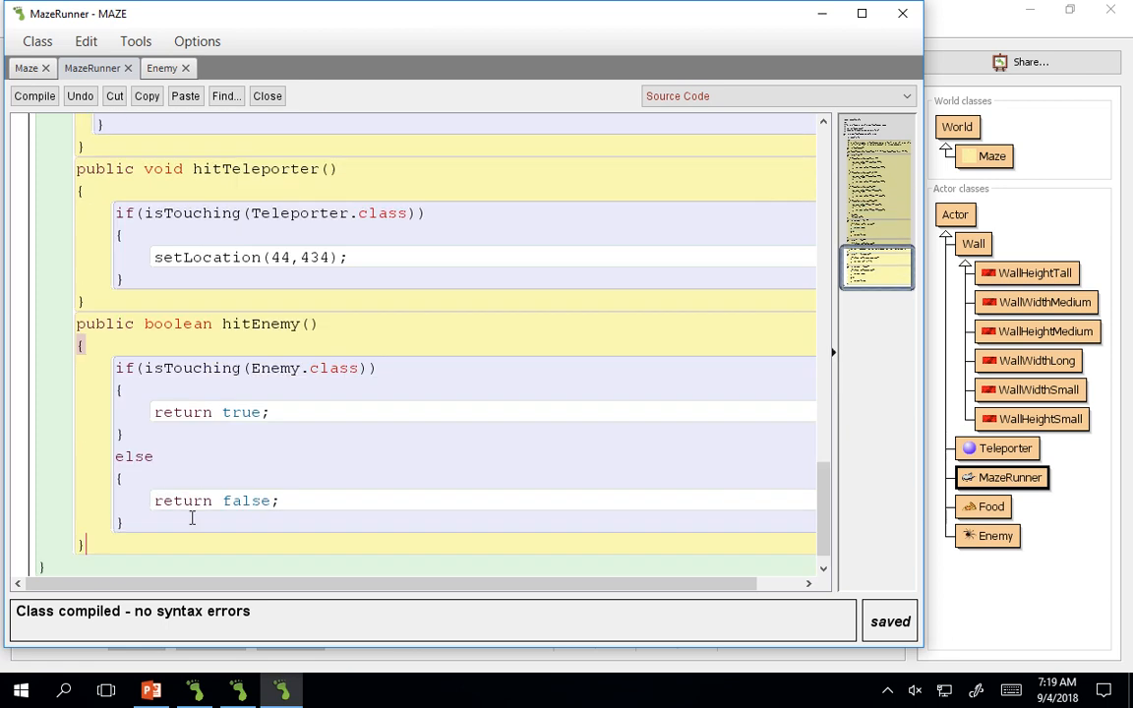
pyautogui.scroll(1, 192, 519)
pyautogui.scroll(3, 192, 517)
pyautogui.scroll(3, 192, 513)
pyautogui.scroll(5, 192, 507)
pyautogui.scroll(-3, 203, 442)
pyautogui.scroll(-2, 192, 451)
pyautogui.scroll(-1, 192, 450)
pyautogui.scroll(-3, 189, 419)
pyautogui.moveTo(144, 381); pyautogui.dragTo(207, 381)
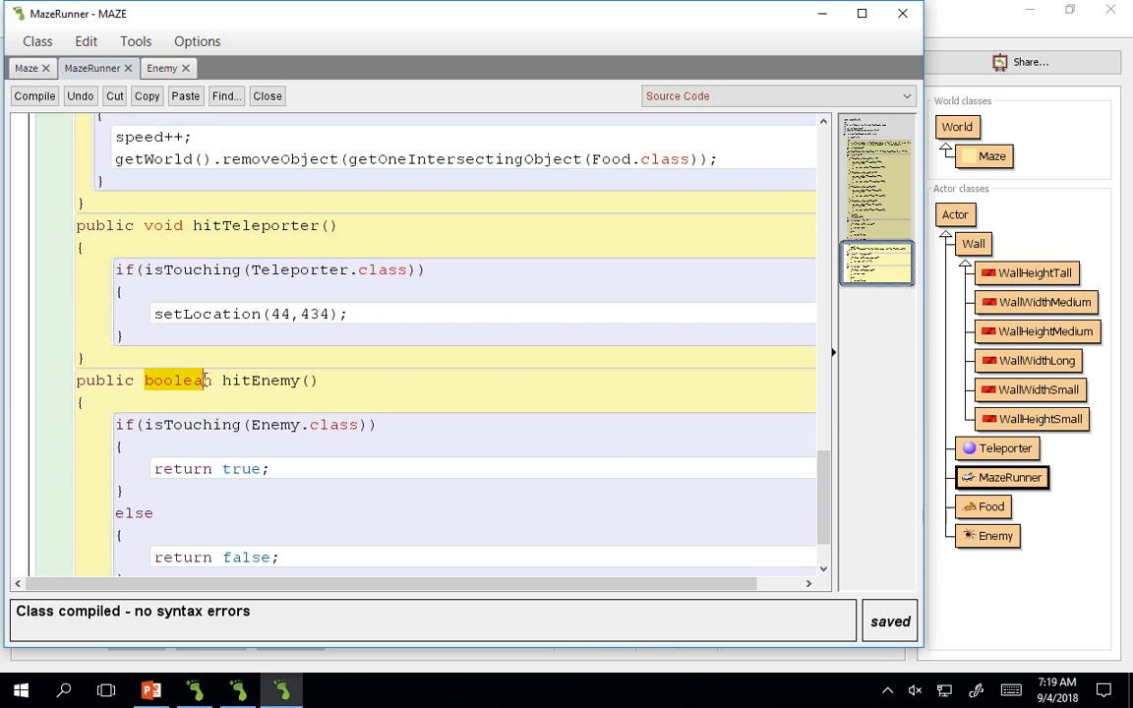
pyautogui.scroll(2, 207, 380)
pyautogui.scroll(2, 202, 386)
pyautogui.scroll(-1, 200, 400)
pyautogui.scroll(-4, 197, 397)
pyautogui.scroll(-1, 195, 401)
# Write public void youLose() with an if (hitEnemy()) block whose body begins with getWorld
pyautogui.click(117, 525)
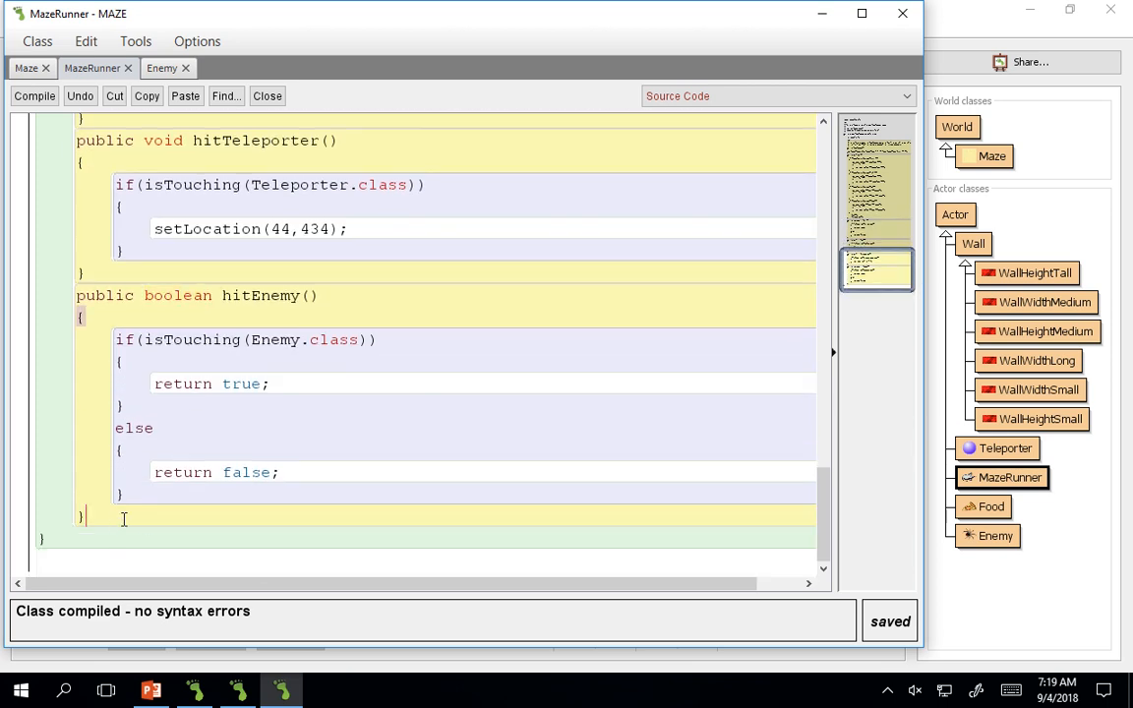
pyautogui.hotkey('ctrl', 's')
pyautogui.press('Return')
pyautogui.write('public void youLose()')
pyautogui.hotkey('ctrl', 's')
pyautogui.press('Return')
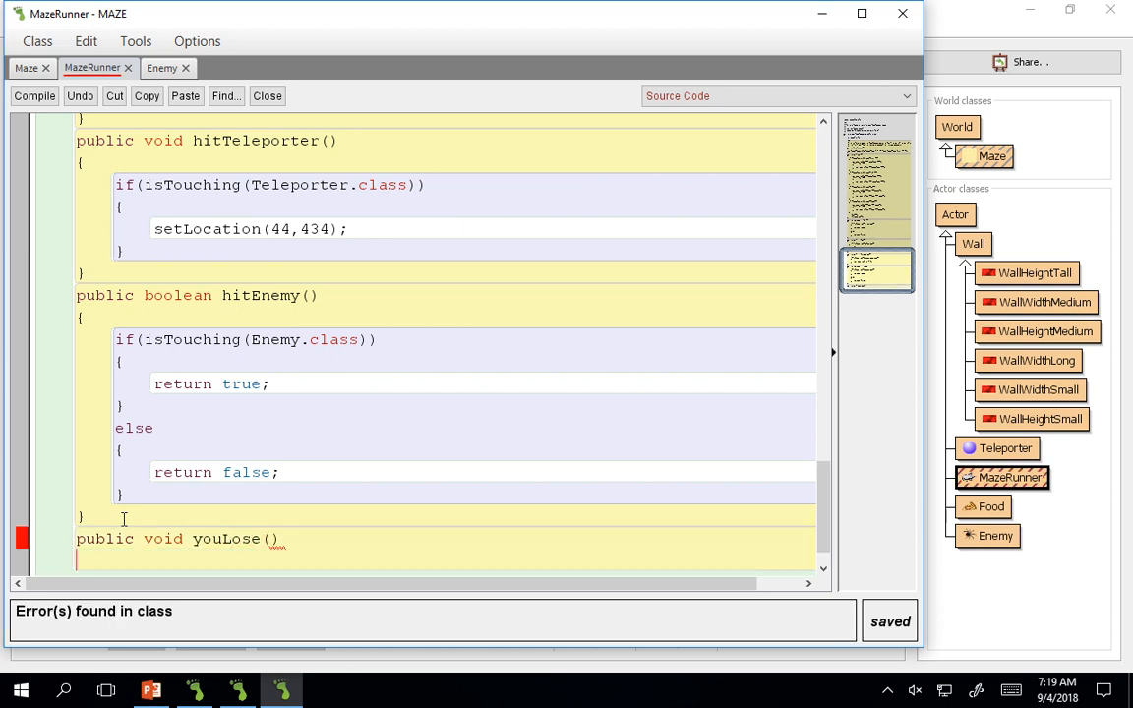
pyautogui.write('{')
pyautogui.press('Return')
pyautogui.hotkey('ctrl', 's')
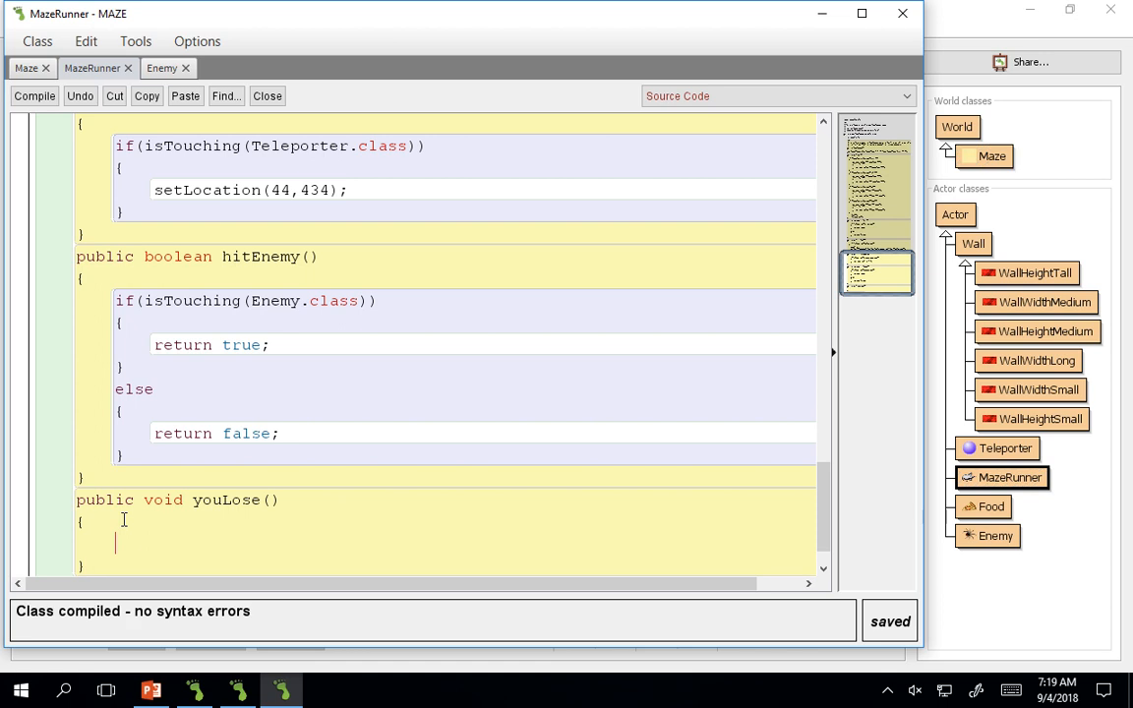
pyautogui.write('if (')
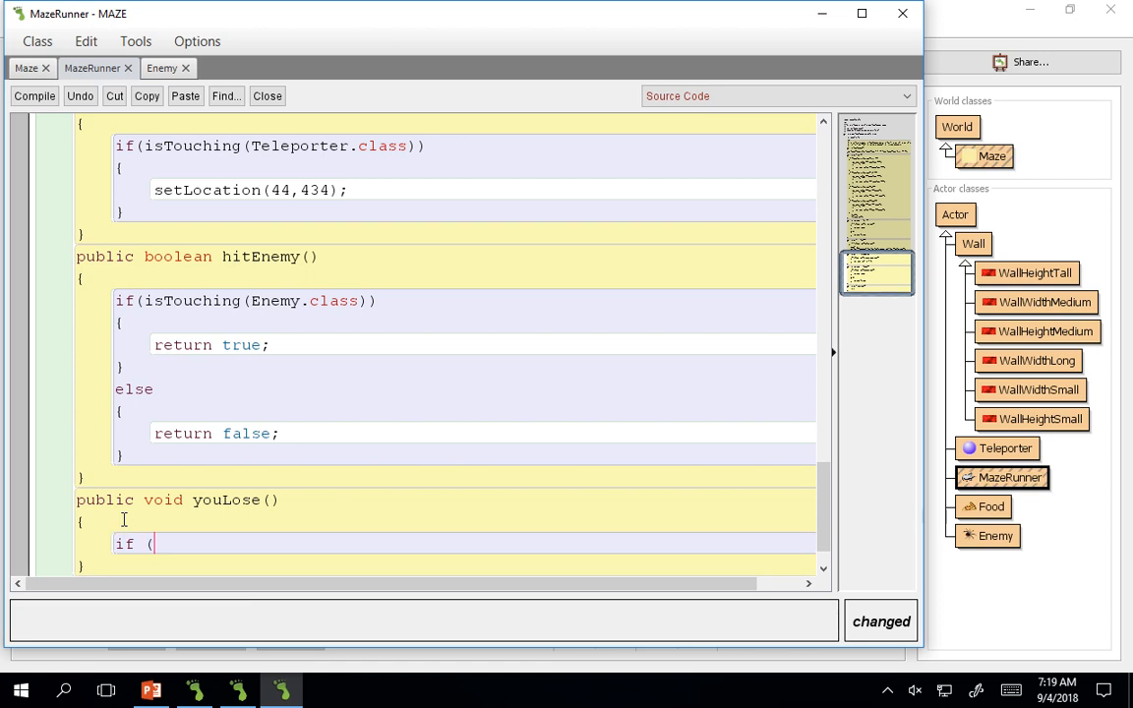
pyautogui.write('hitEnemy')
pyautogui.write('())')
pyautogui.press('Return')
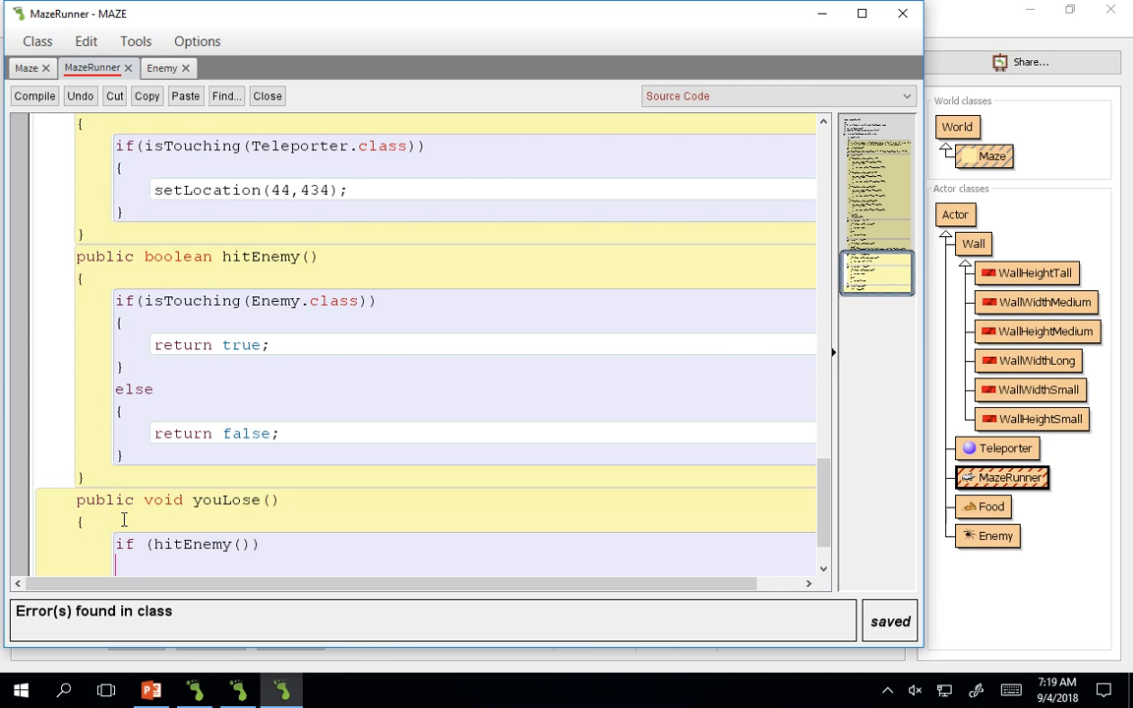
pyautogui.write('{')
pyautogui.press('Return')
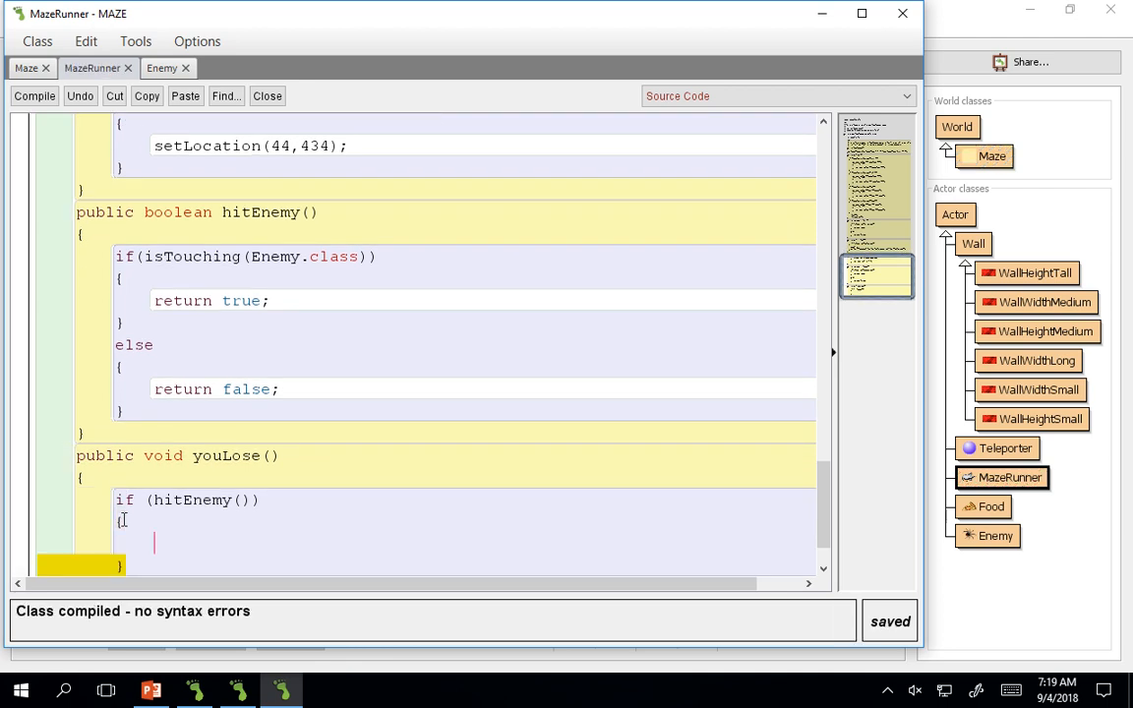
pyautogui.write('getWorld')
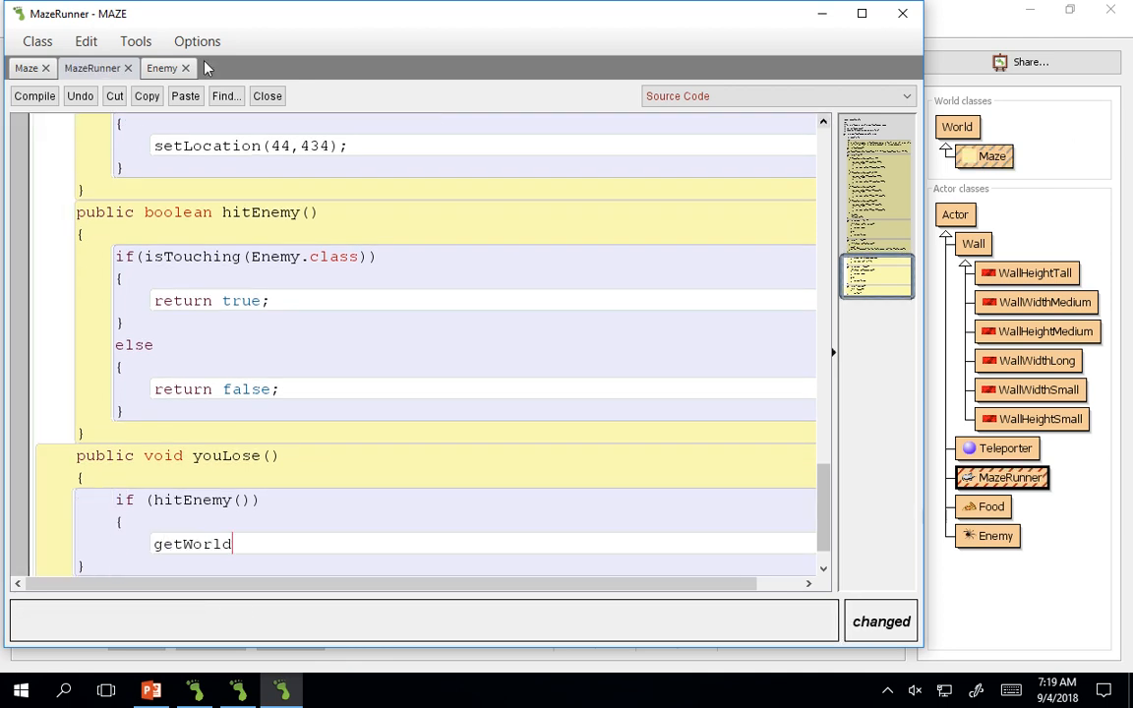
# Select the World class to look up addObject in its documentation
pyautogui.click(979, 120)
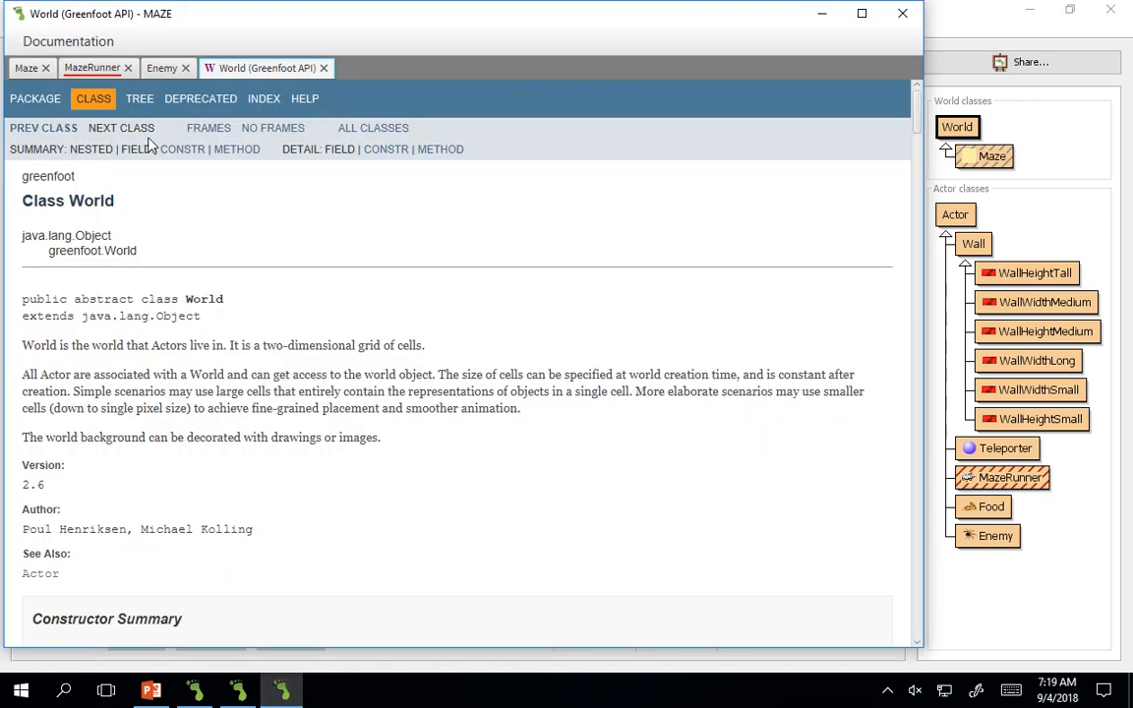
pyautogui.scroll(-1, 163, 197)
pyautogui.scroll(-5, 167, 246)
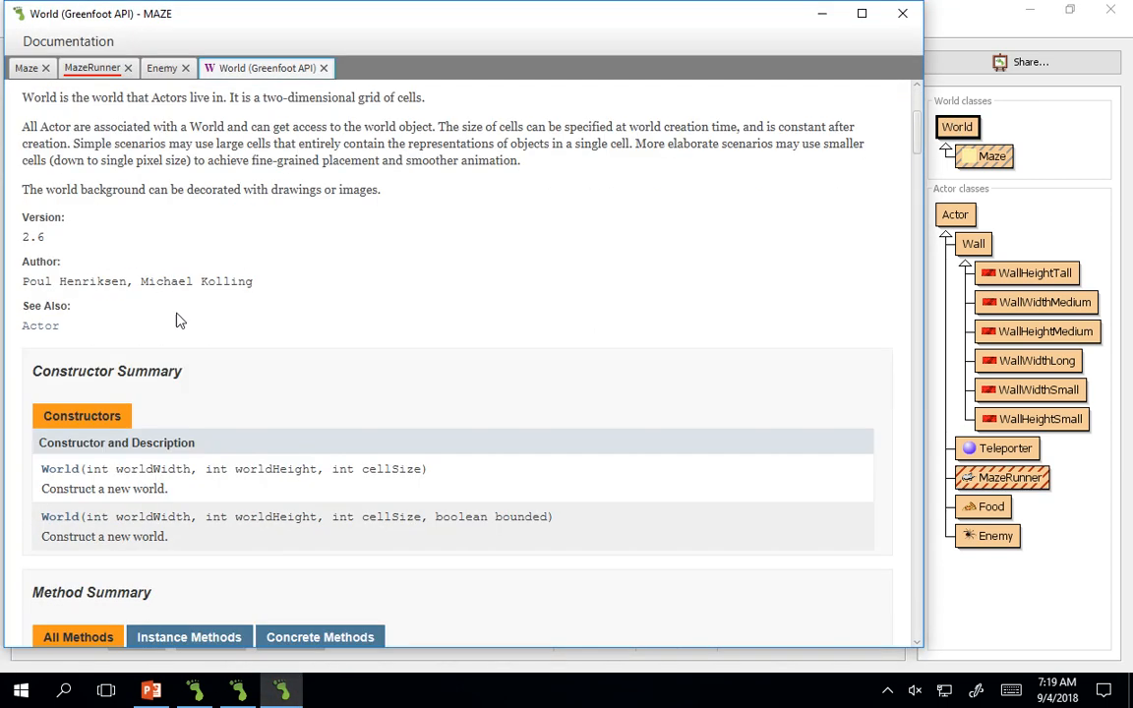
pyautogui.scroll(-4, 172, 326)
pyautogui.scroll(-3, 172, 326)
pyautogui.scroll(-1, 172, 327)
pyautogui.scroll(-2, 173, 326)
pyautogui.scroll(-1, 172, 327)
pyautogui.scroll(-1, 175, 327)
pyautogui.scroll(-2, 175, 326)
pyautogui.scroll(1, 176, 325)
pyautogui.scroll(2, 175, 325)
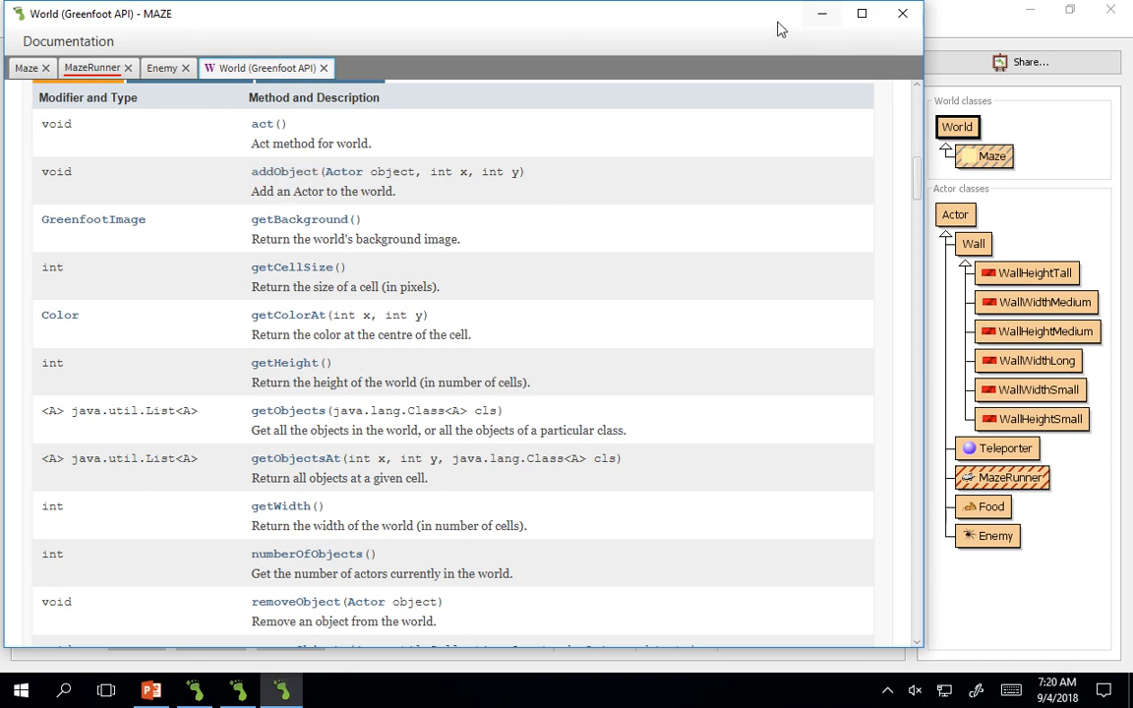
# Complete the if body as getWorld.addObject(new YouLose(), 375, 275); and return to the world view
pyautogui.click(87, 68)
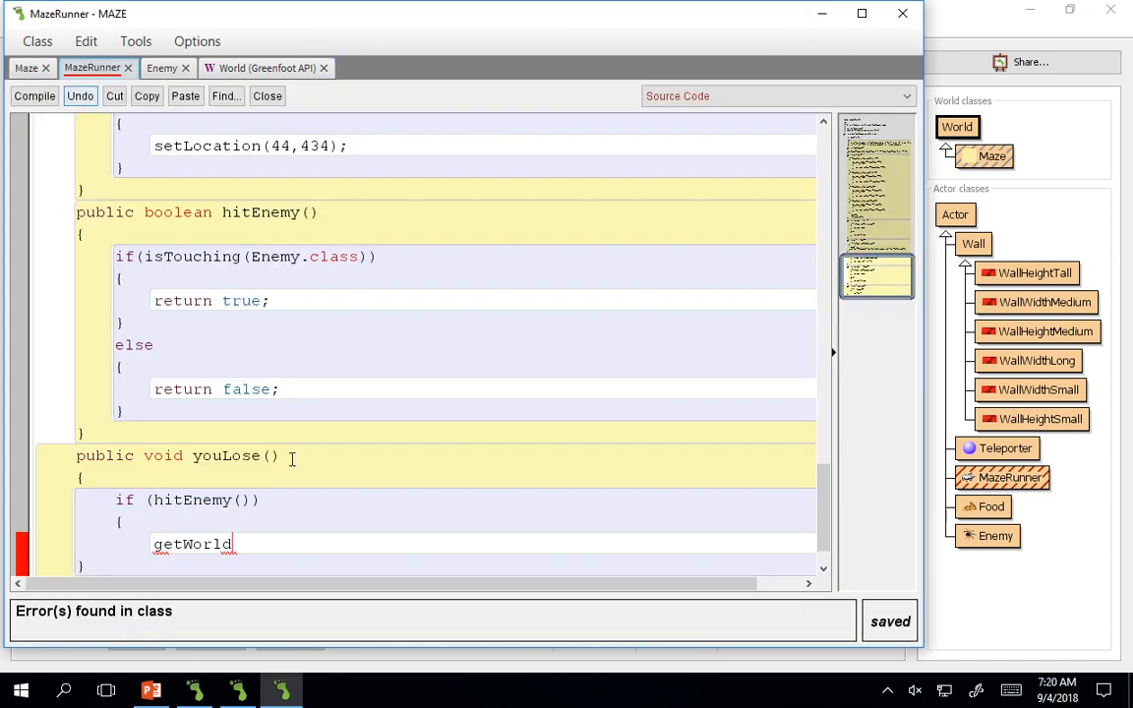
pyautogui.scroll(-2, 240, 534)
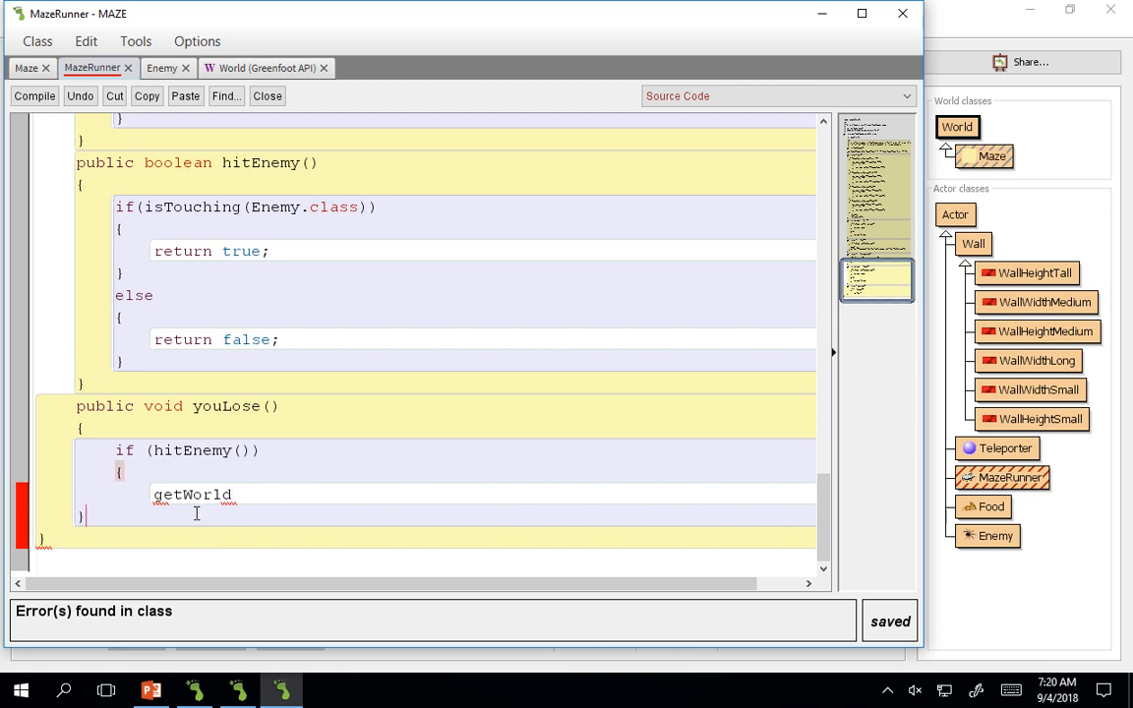
pyautogui.press('Return')
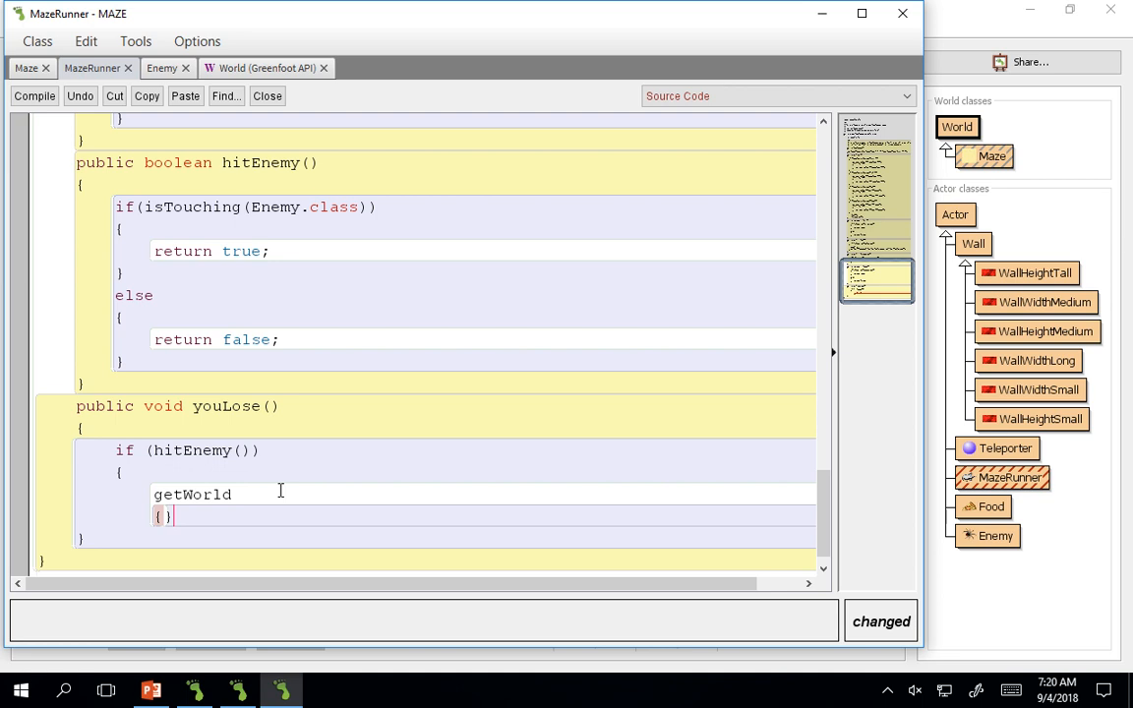
pyautogui.write('}')
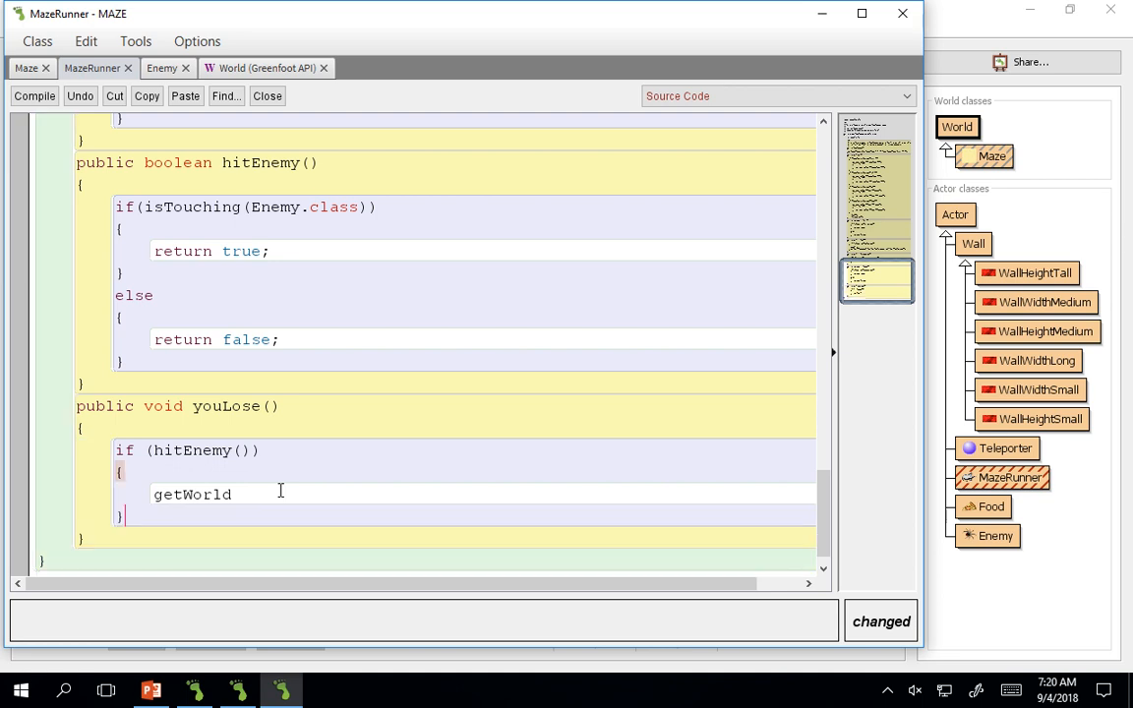
pyautogui.moveTo(226, 494)
pyautogui.write('.addObject(new')
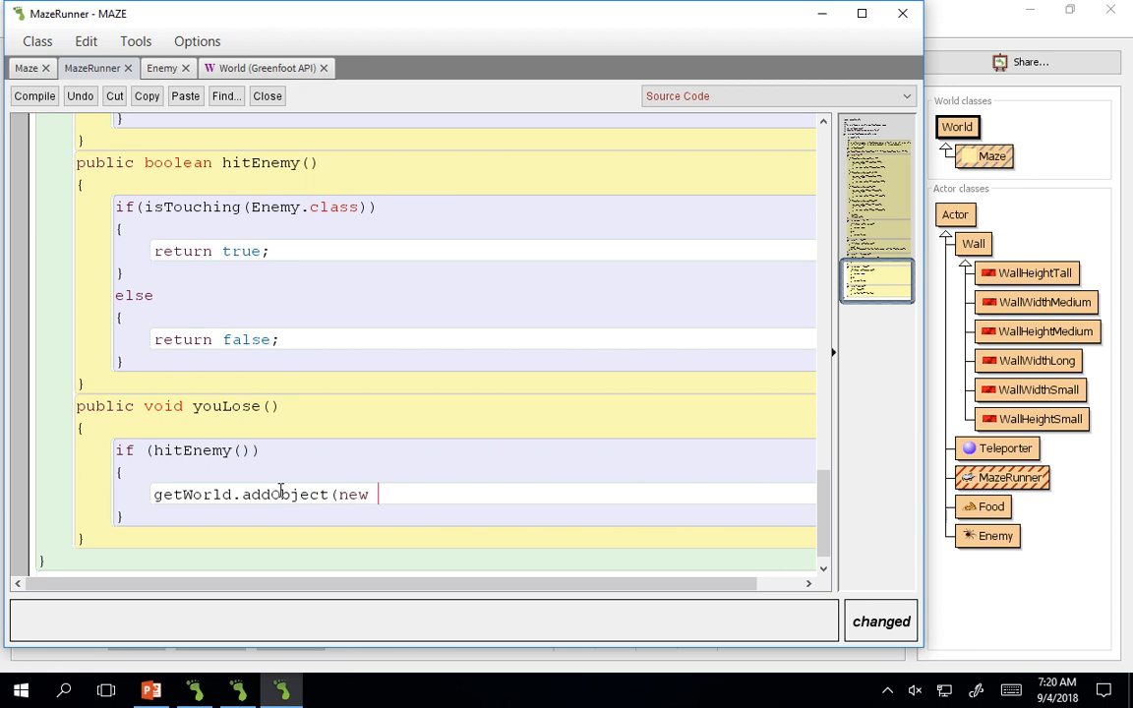
pyautogui.write('You')
pyautogui.press('BackSpace')
pyautogui.press('BackSpace')
pyautogui.write('y')
pyautogui.press('BackSpace')
pyautogui.press('BackSpace')
pyautogui.press('BackSpace')
pyautogui.write('YouLose(), 375,')
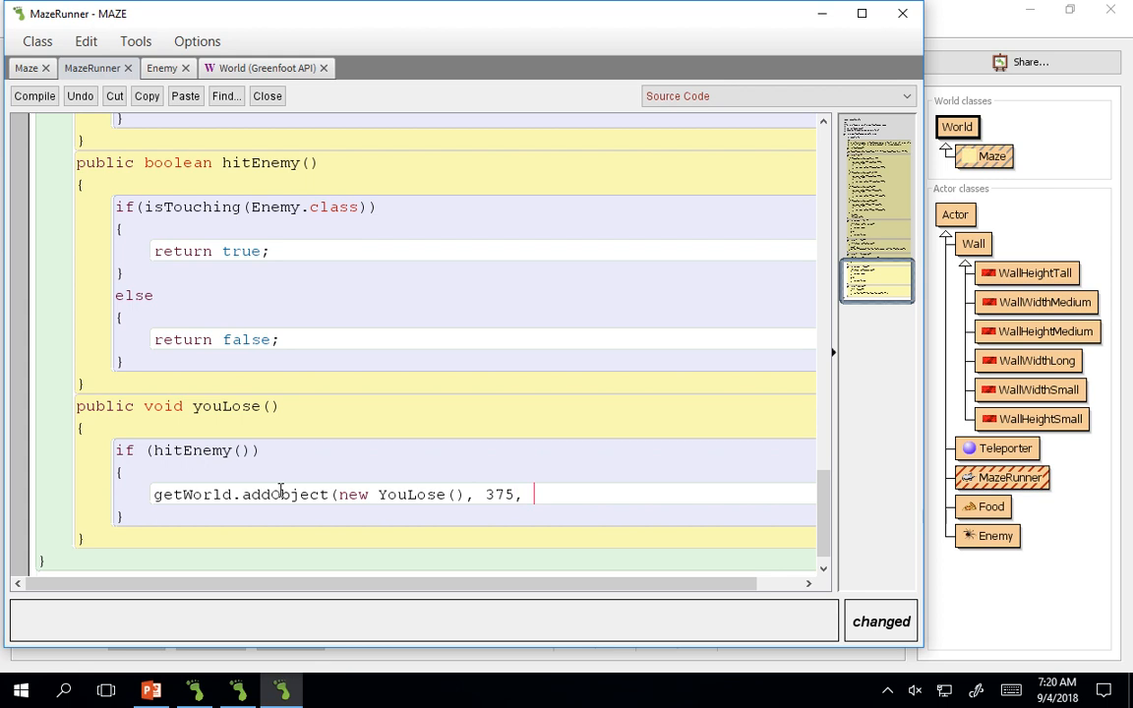
pyautogui.write('2')
pyautogui.write('7')
pyautogui.write('5')
pyautogui.write(');')
pyautogui.click(569, 495)
pyautogui.click(932, 329)
# Create a new Actor subclass named YouLose and choose Import from file for its image
pyautogui.rightClick(962, 219)
pyautogui.click(1004, 251)
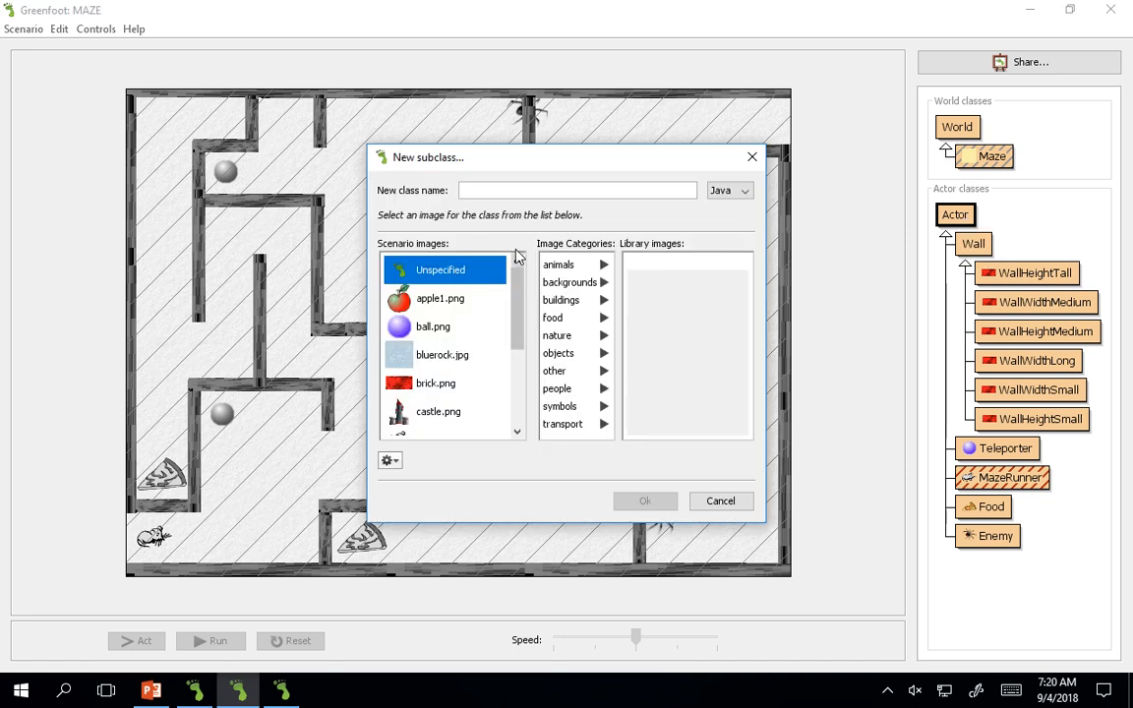
pyautogui.write('YouLose')
pyautogui.scroll(-2, 482, 324)
pyautogui.scroll(2, 473, 349)
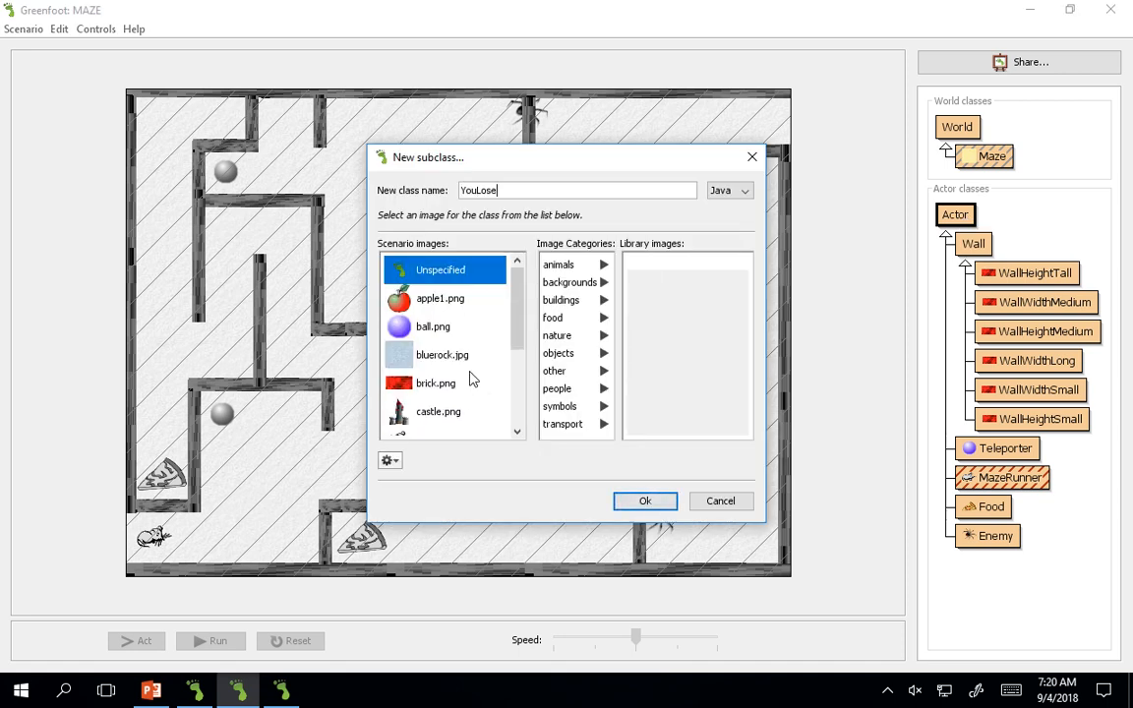
pyautogui.scroll(-1, 471, 364)
pyautogui.scroll(-1, 468, 380)
pyautogui.scroll(2, 493, 367)
pyautogui.click(391, 460)
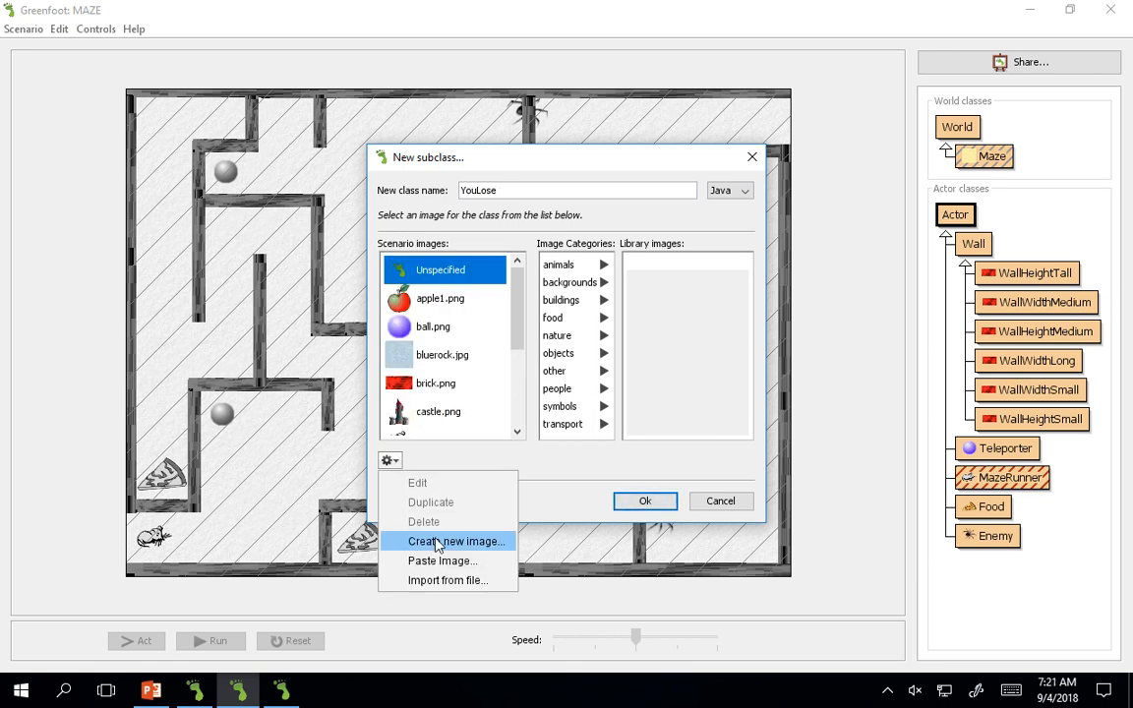
pyautogui.click(447, 581)
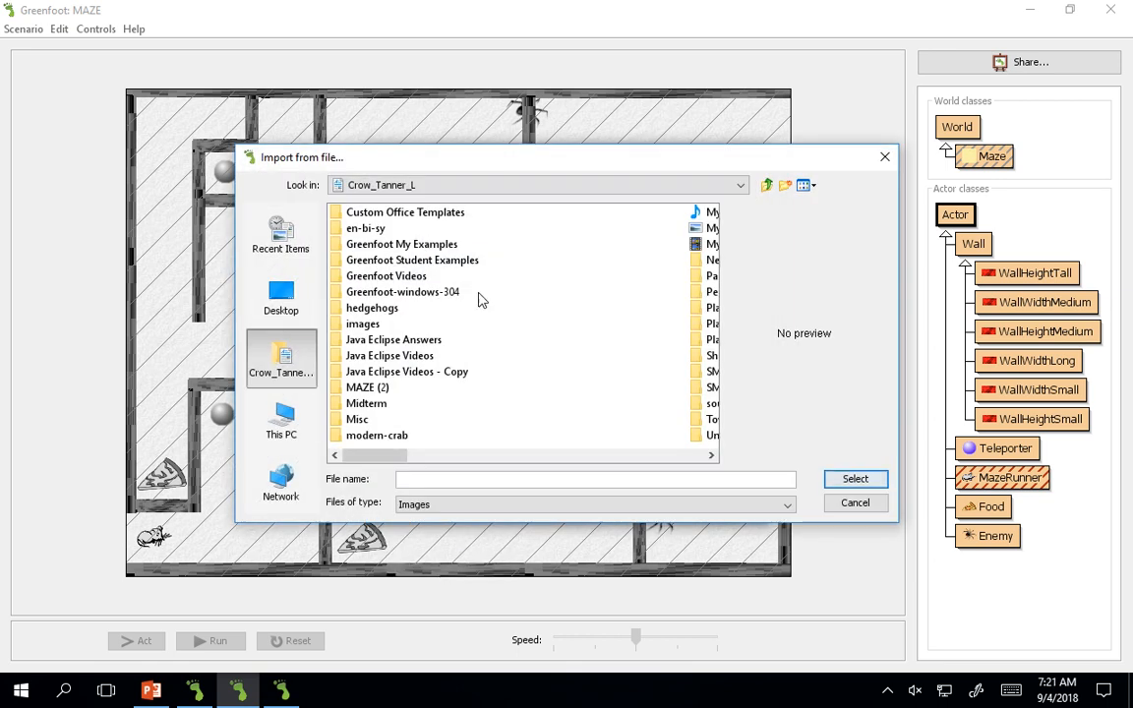
pyautogui.scroll(-2, 528, 349)
pyautogui.scroll(-2, 528, 349)
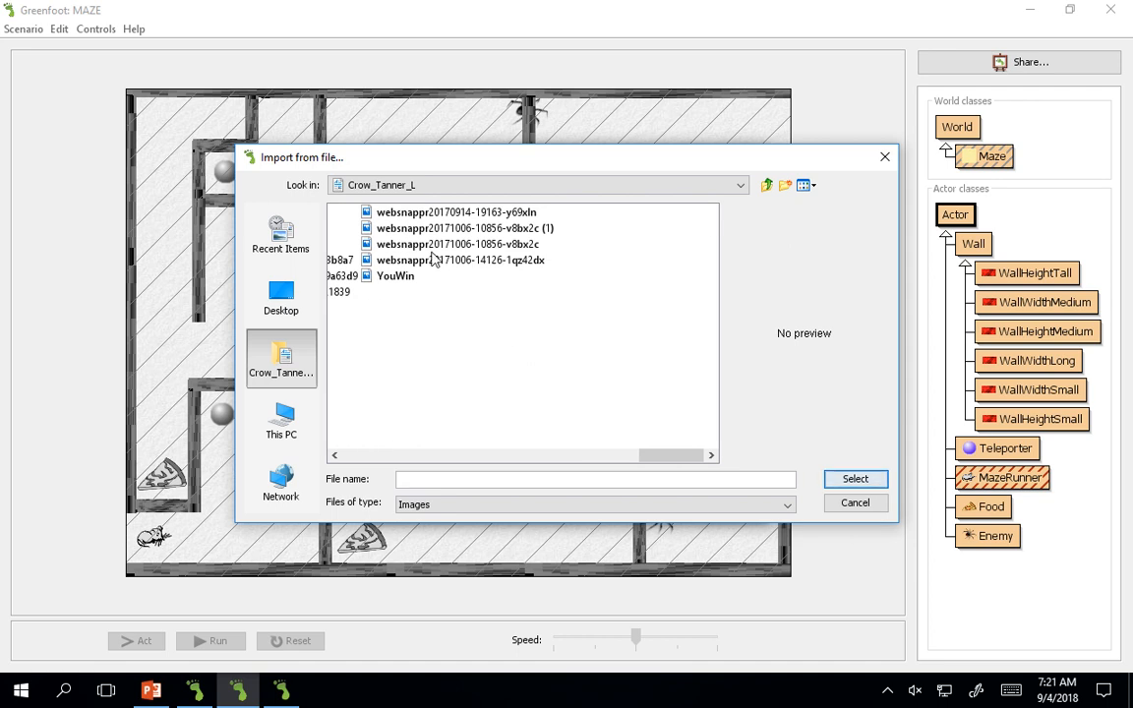
pyautogui.scroll(1, 433, 258)
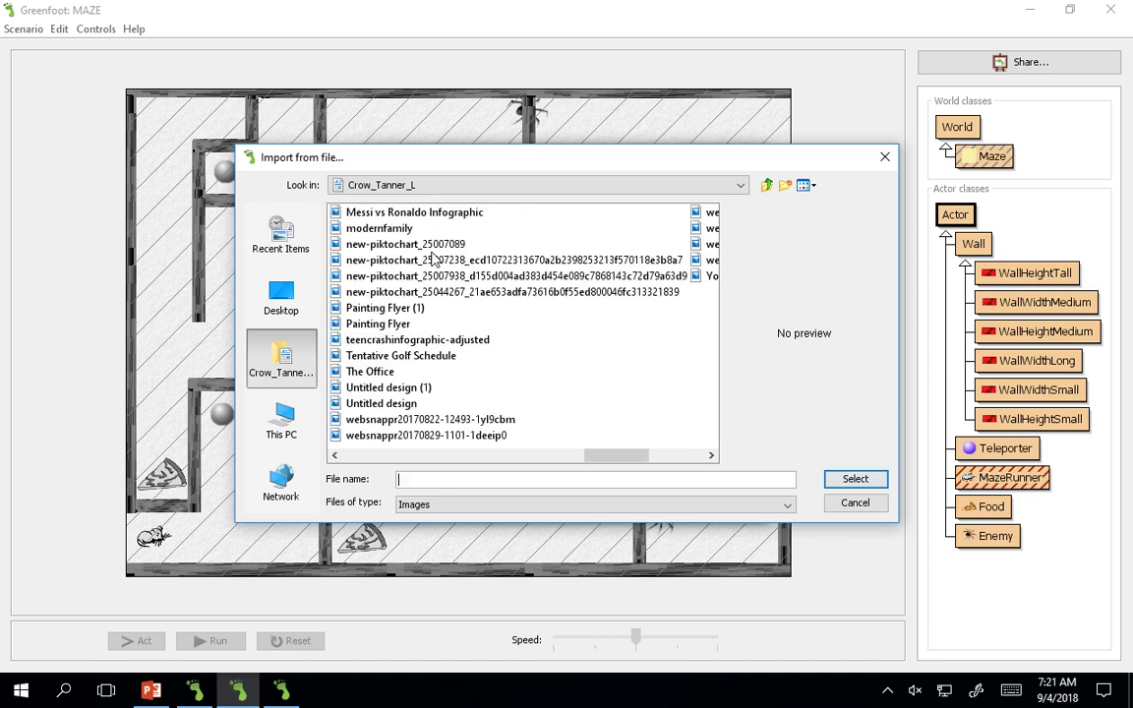
# Browse the images and import Lost-TV-Series-Cover-Poster.jpg as the YouLose picture
pyautogui.click(406, 402)
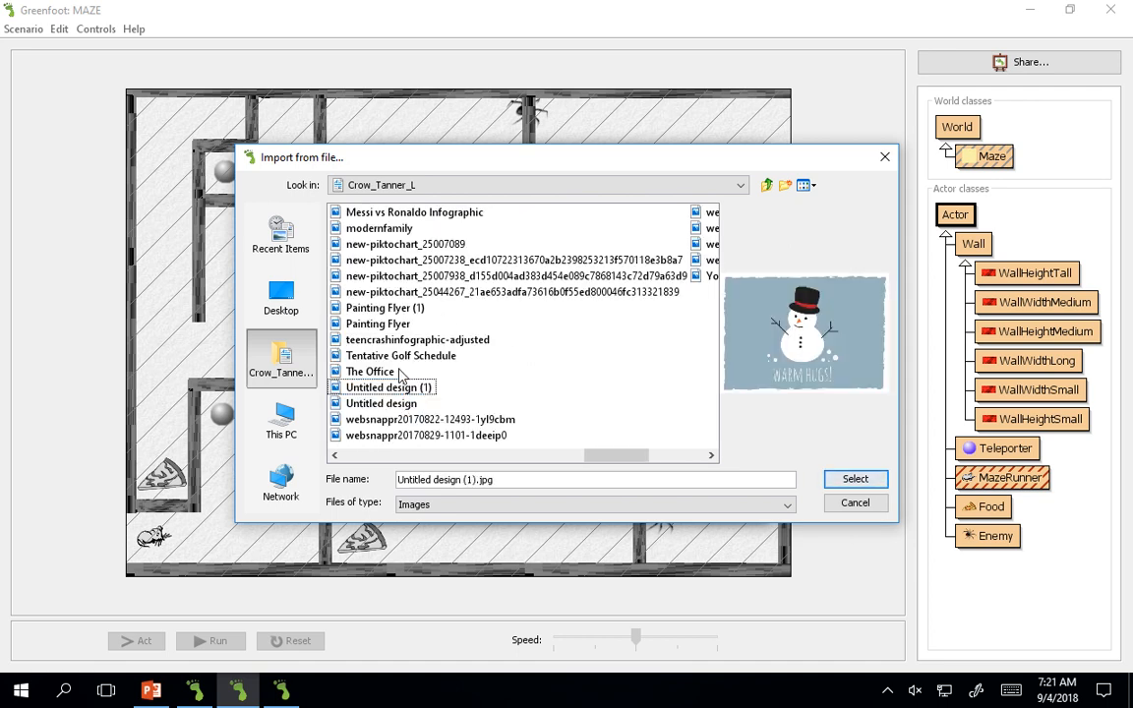
pyautogui.click(392, 356)
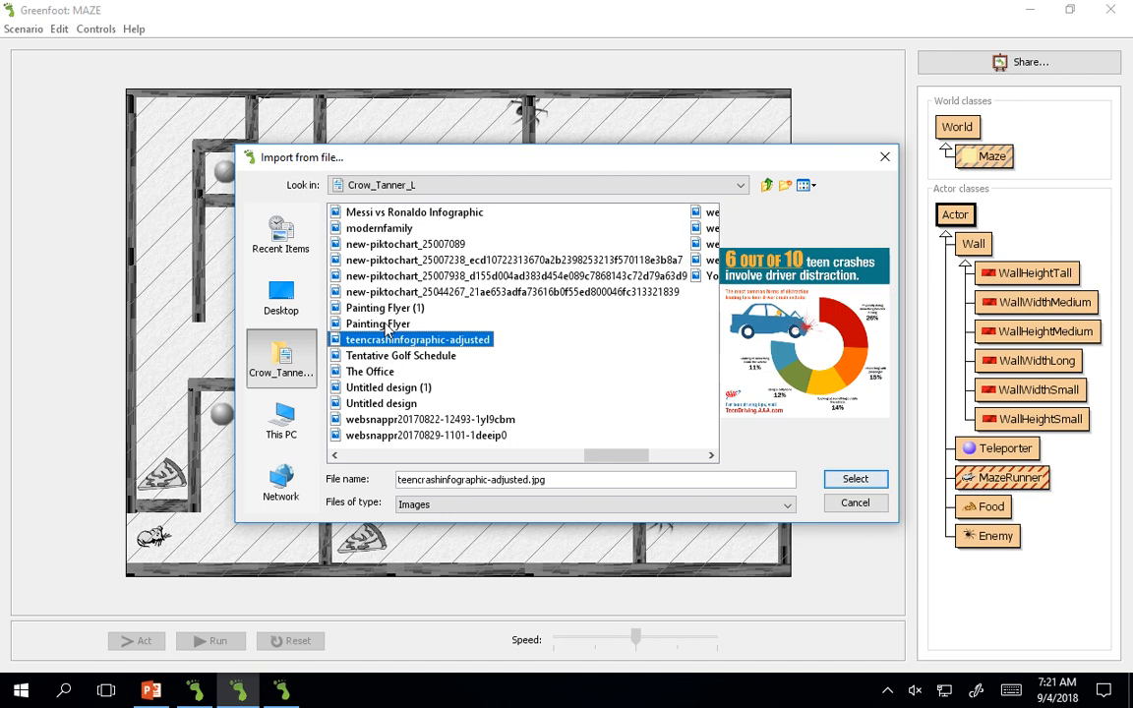
pyautogui.scroll(-2, 385, 330)
pyautogui.scroll(2, 387, 329)
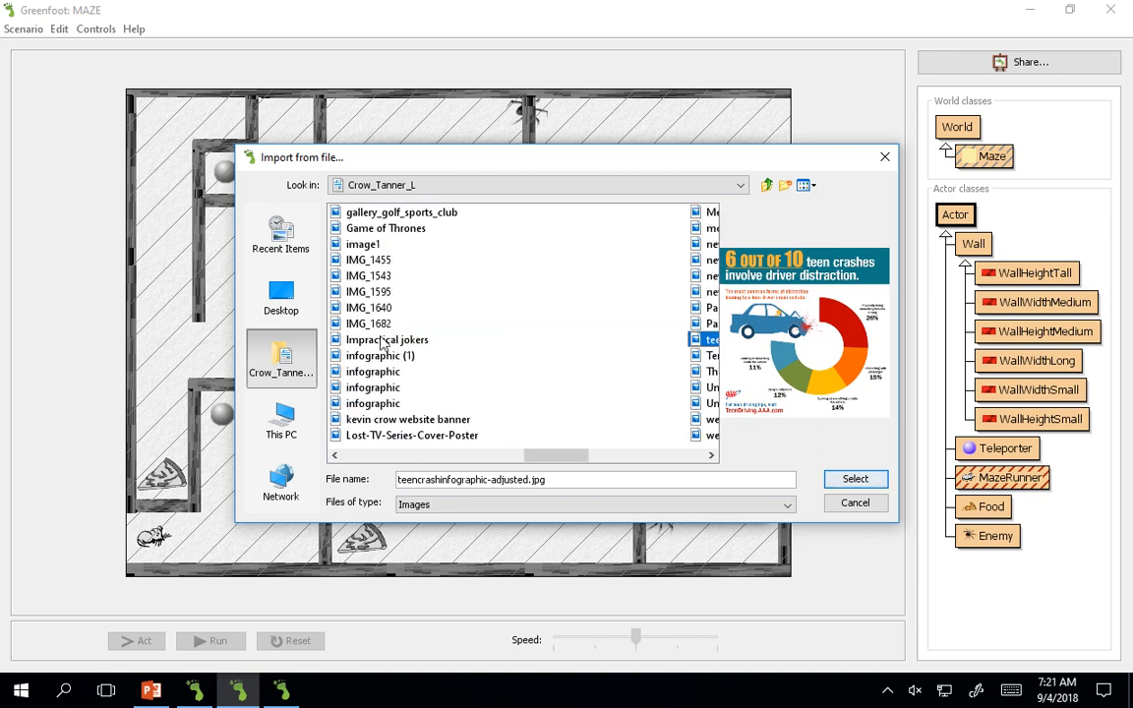
pyautogui.press('i')
pyautogui.press('m')
pyautogui.press('g')
pyautogui.click(394, 435)
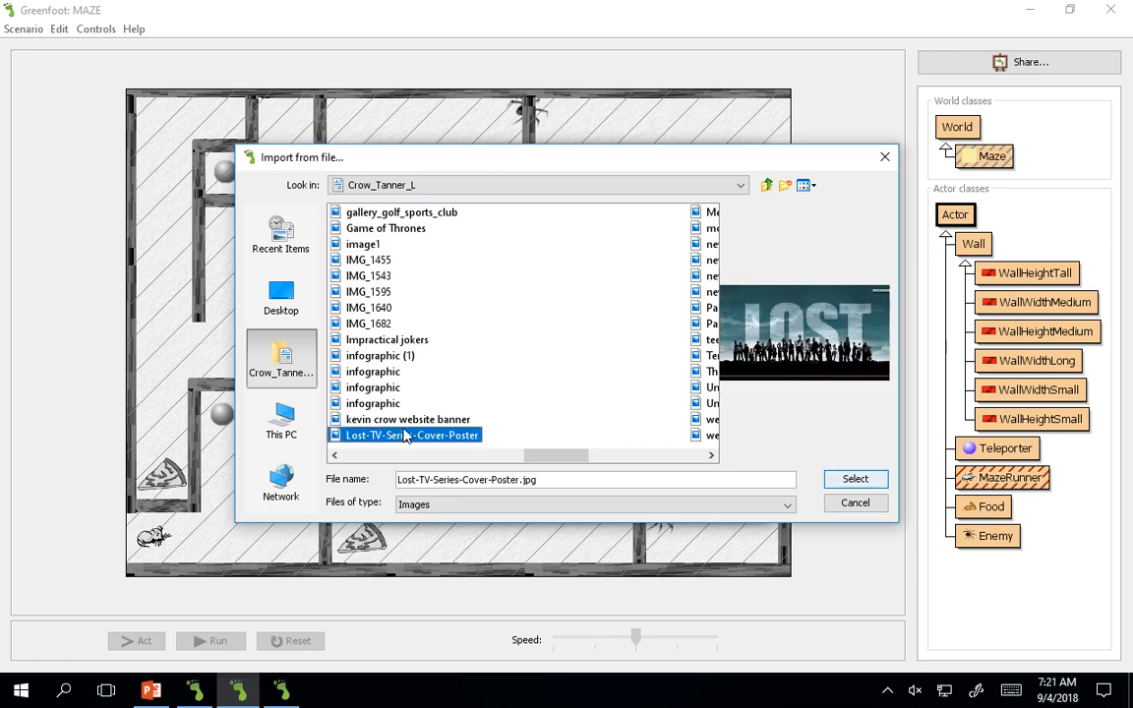
pyautogui.scroll(-2, 390, 404)
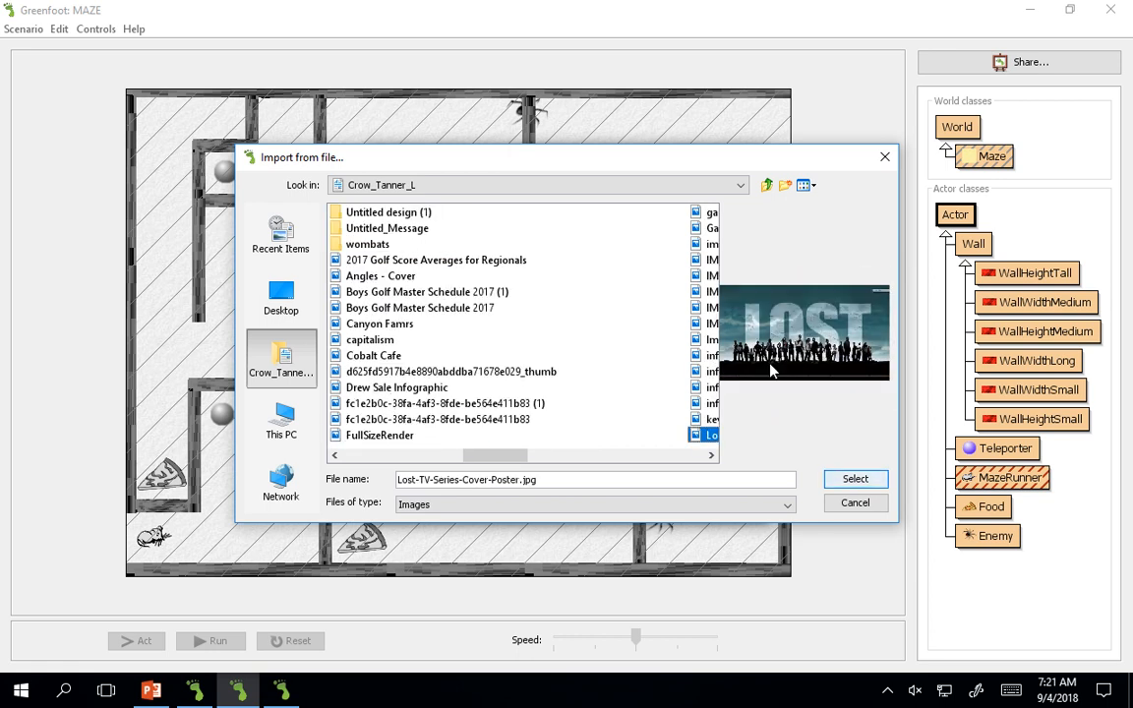
pyautogui.click(841, 482)
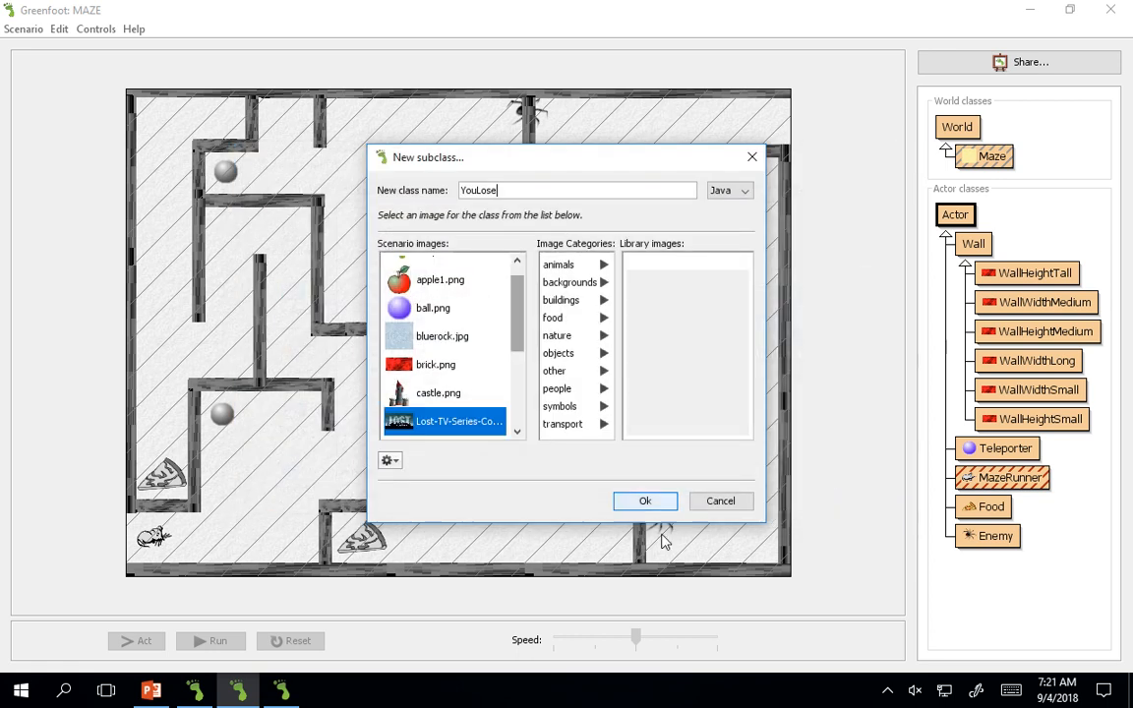
# Finish creating YouLose, run and pause the maze briefly, then select the MazeRunner class
pyautogui.click(649, 502)
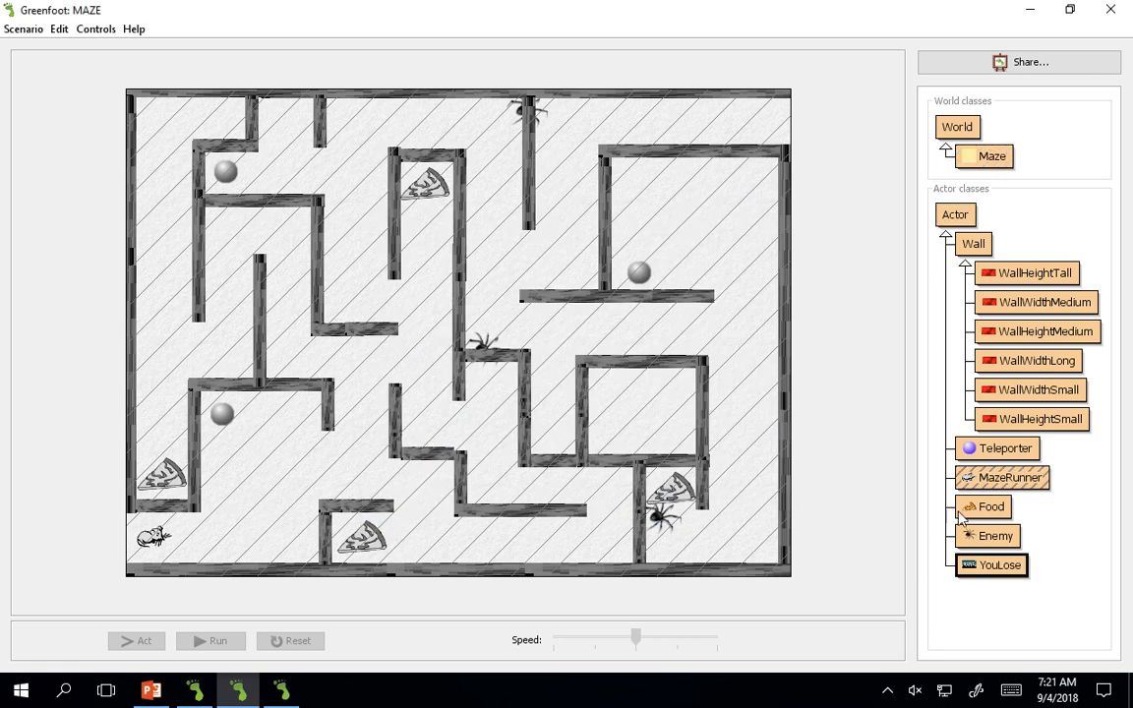
pyautogui.click(221, 642)
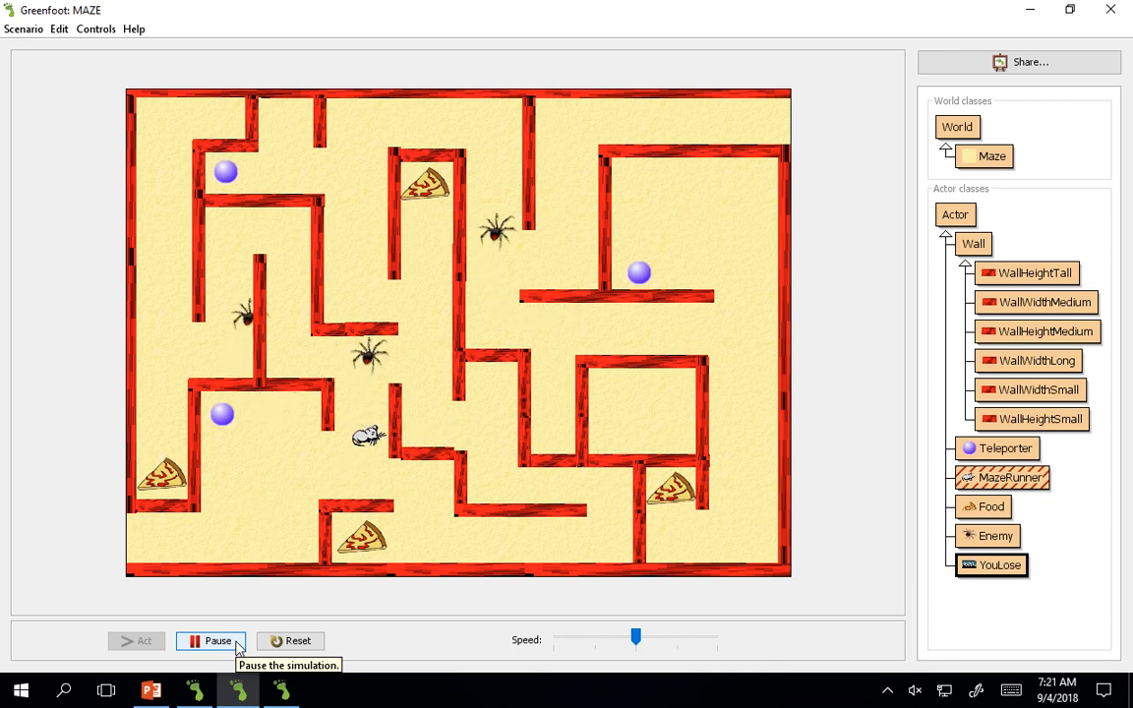
pyautogui.click(219, 641)
pyautogui.click(1002, 539)
pyautogui.click(1003, 479)
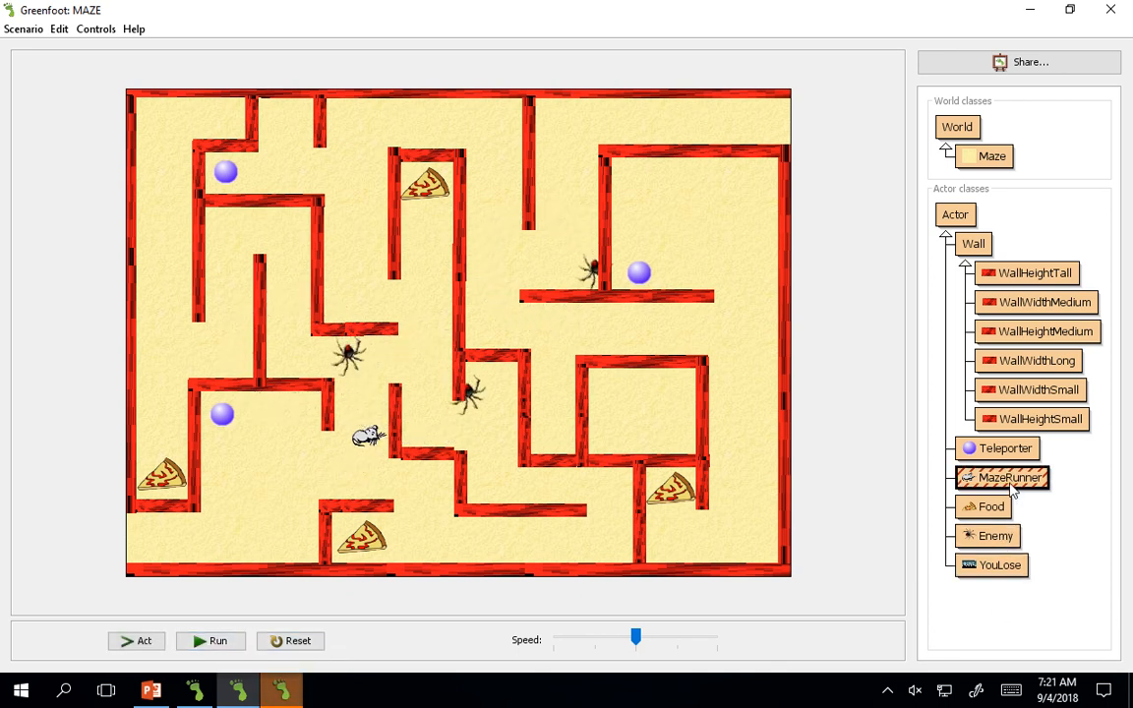
# Remove the stray else in youLose() and add a youLose(); call after hitTeleporter(); in act
pyautogui.click(282, 693)
pyautogui.scroll(-1, 357, 514)
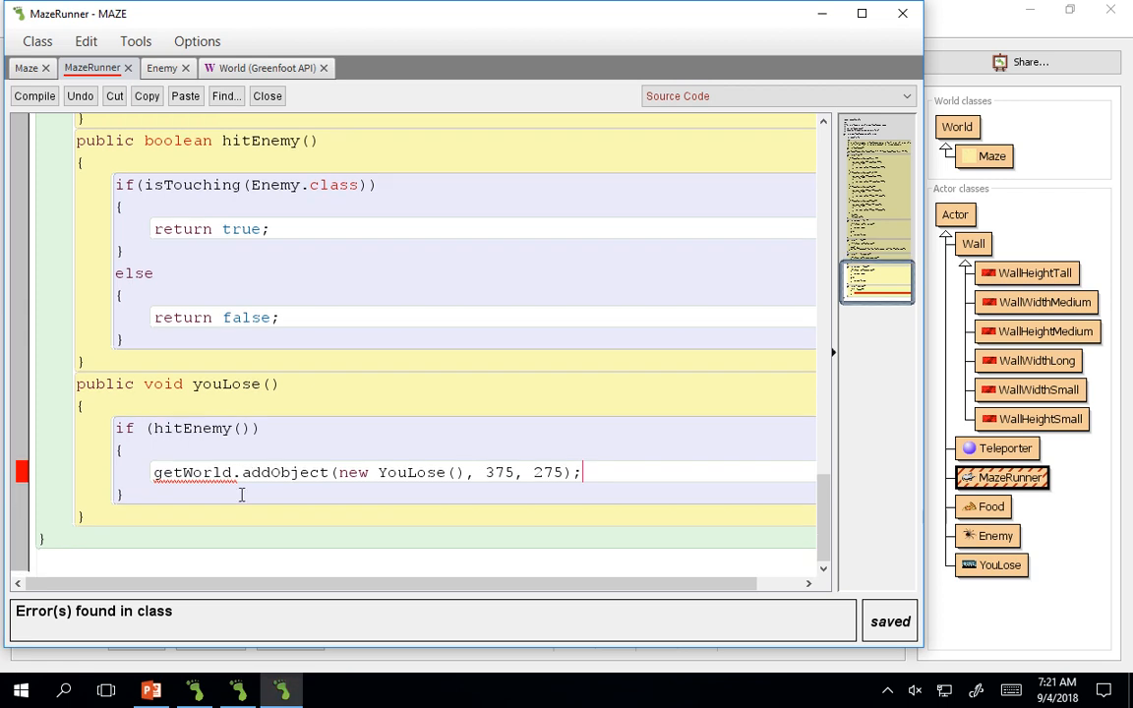
pyautogui.moveTo(196, 474)
pyautogui.write('()')
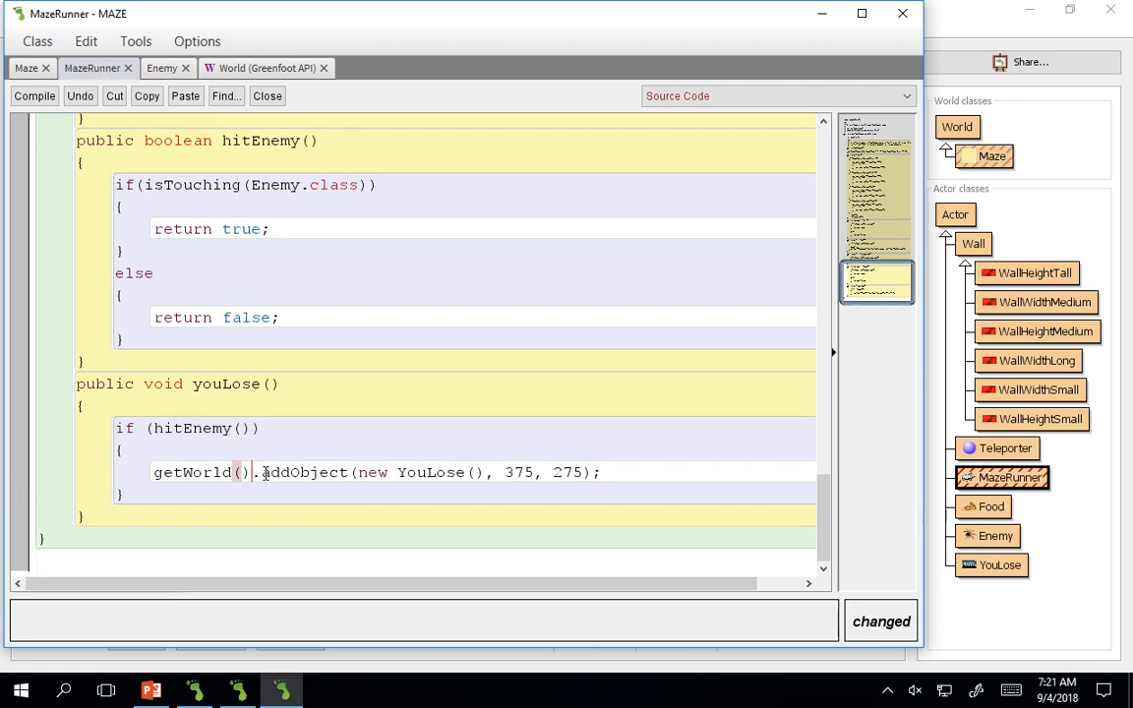
pyautogui.scroll(1, 325, 457)
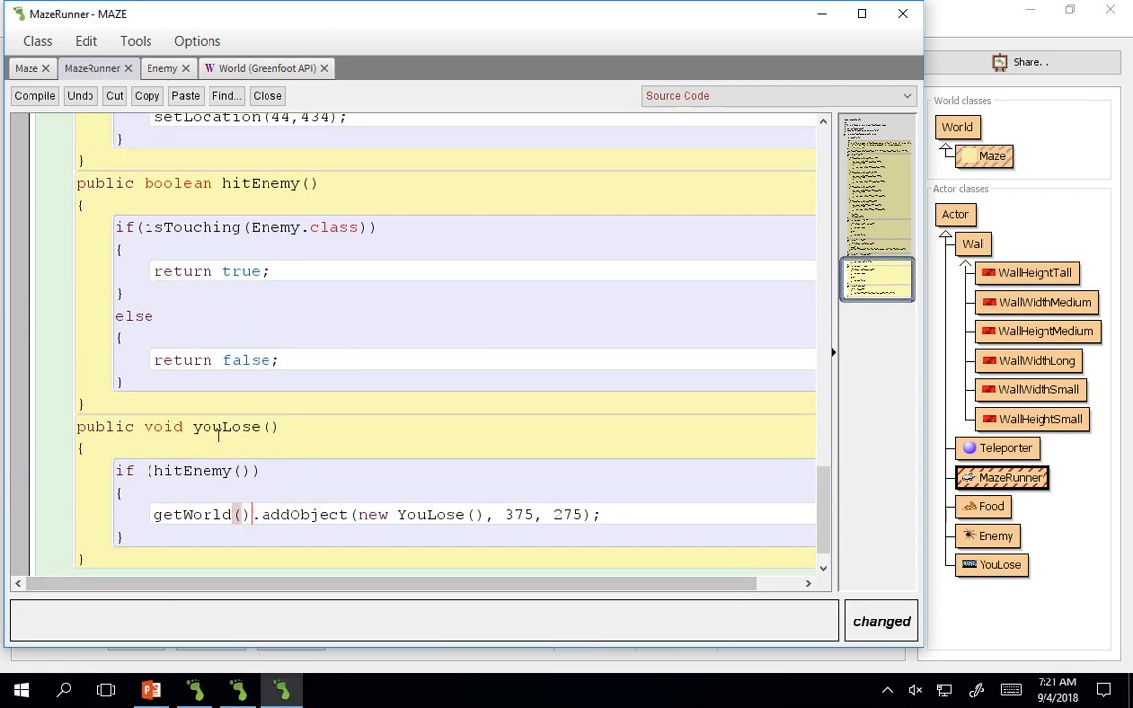
pyautogui.click(282, 424)
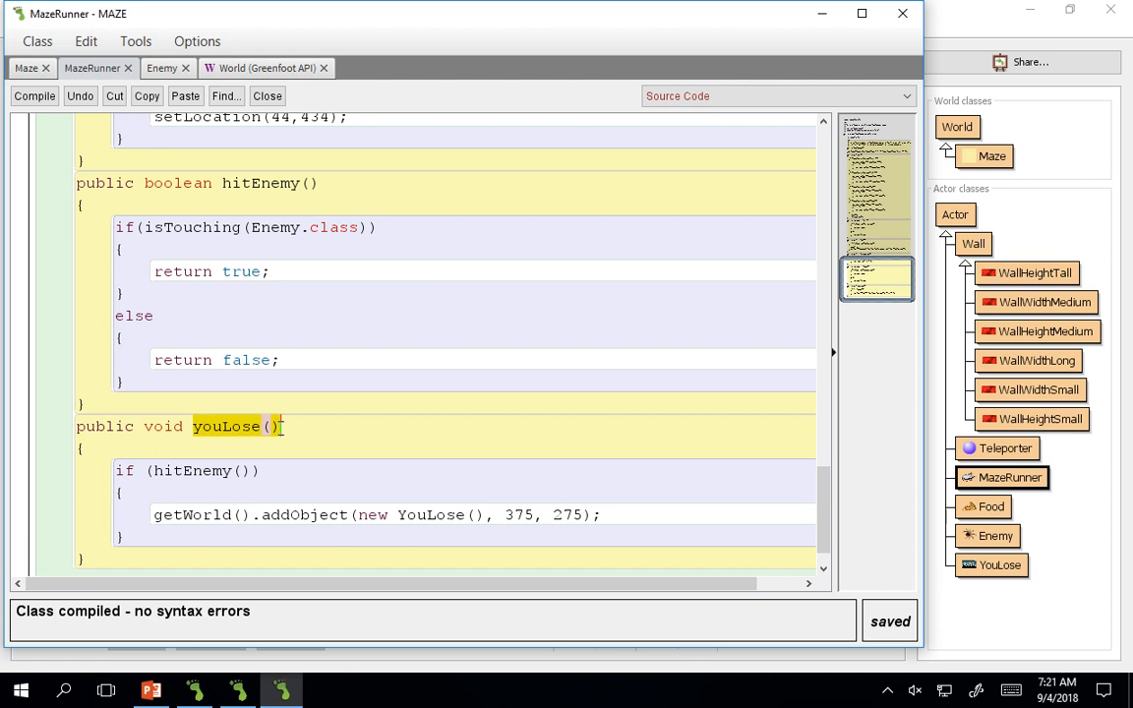
pyautogui.click(221, 540)
pyautogui.press('Return')
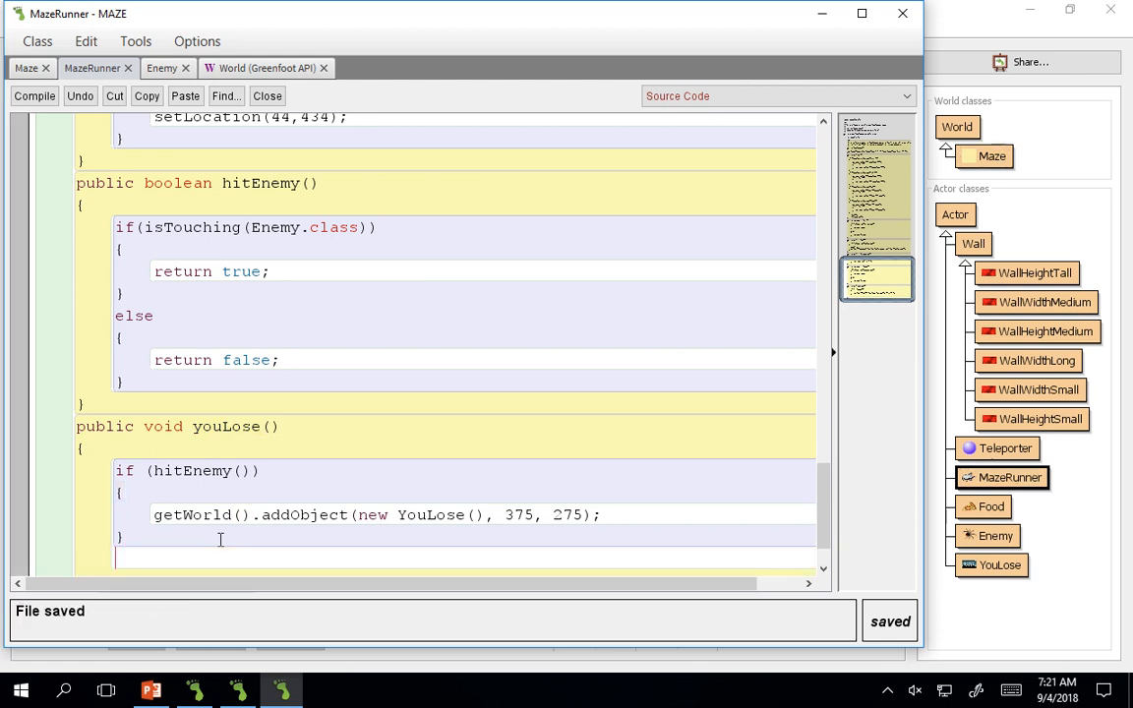
pyautogui.write('else')
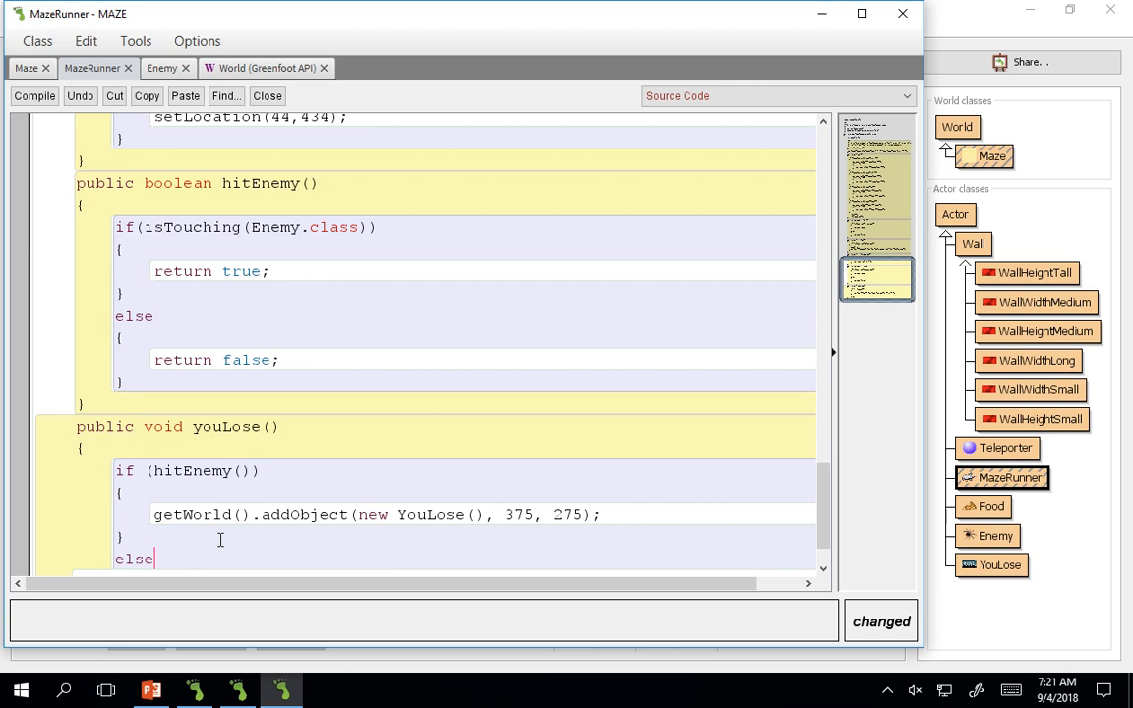
pyautogui.press('BackSpace')
pyautogui.press('BackSpace')
pyautogui.press('BackSpace')
pyautogui.press('BackSpace')
pyautogui.press('BackSpace')
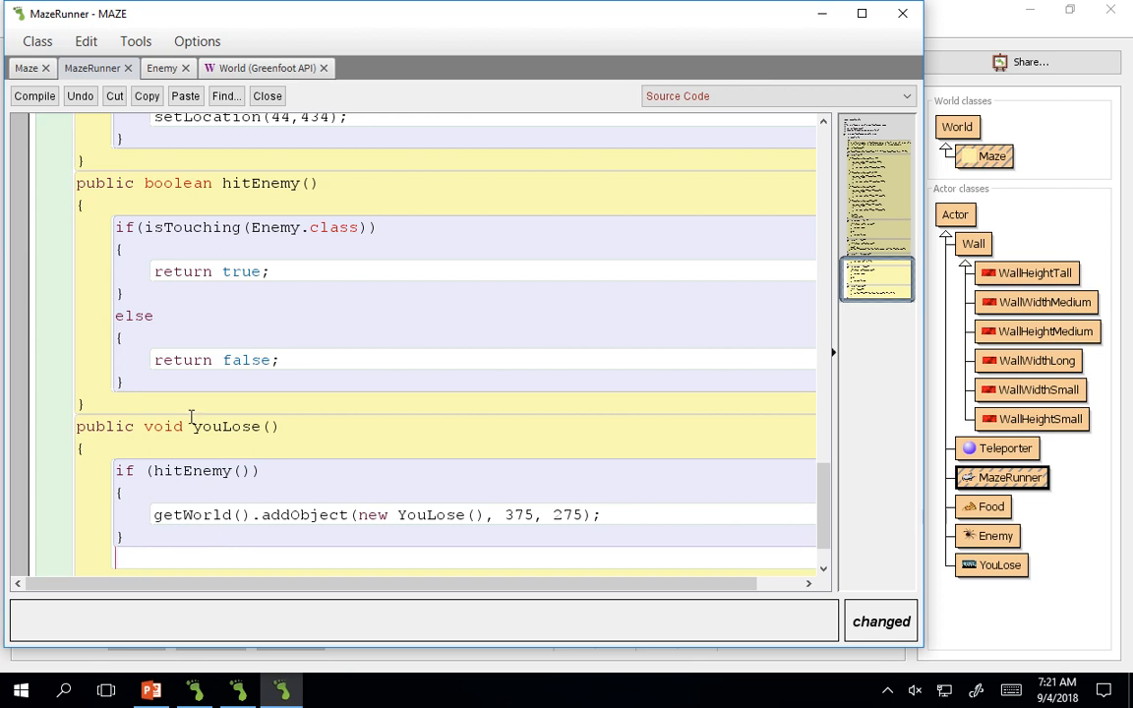
pyautogui.click(290, 427)
pyautogui.scroll(3, 261, 384)
pyautogui.scroll(3, 256, 354)
pyautogui.scroll(2, 251, 349)
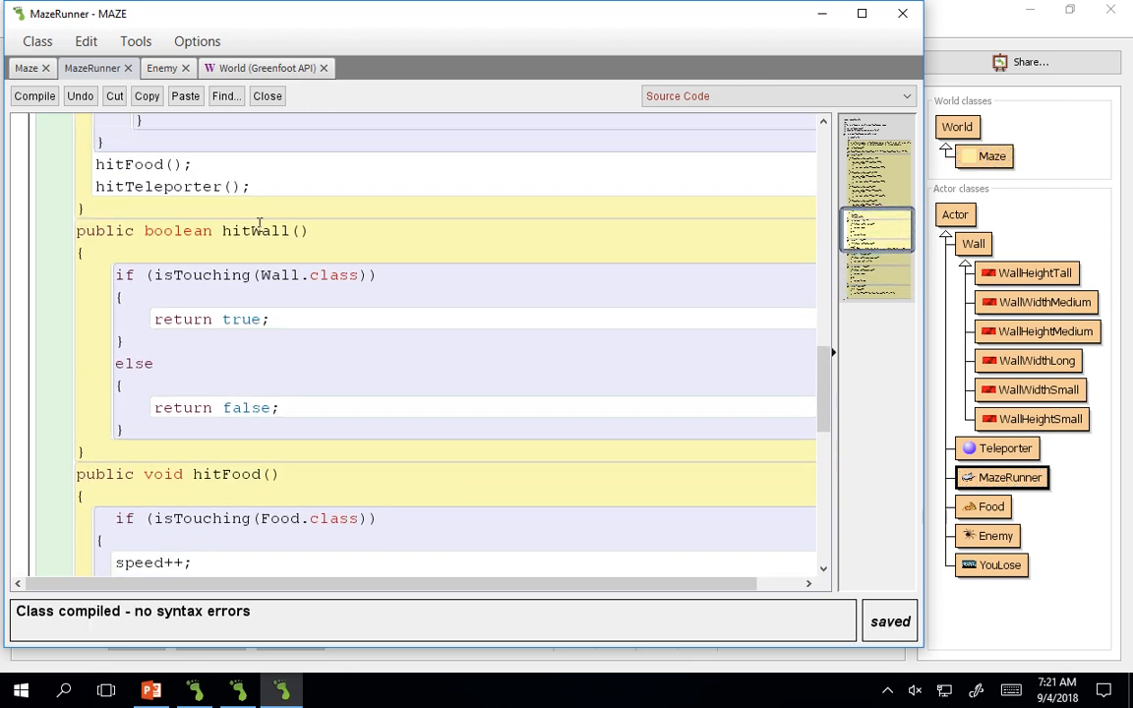
pyautogui.click(266, 189)
pyautogui.press('Return')
pyautogui.write('youLose();')
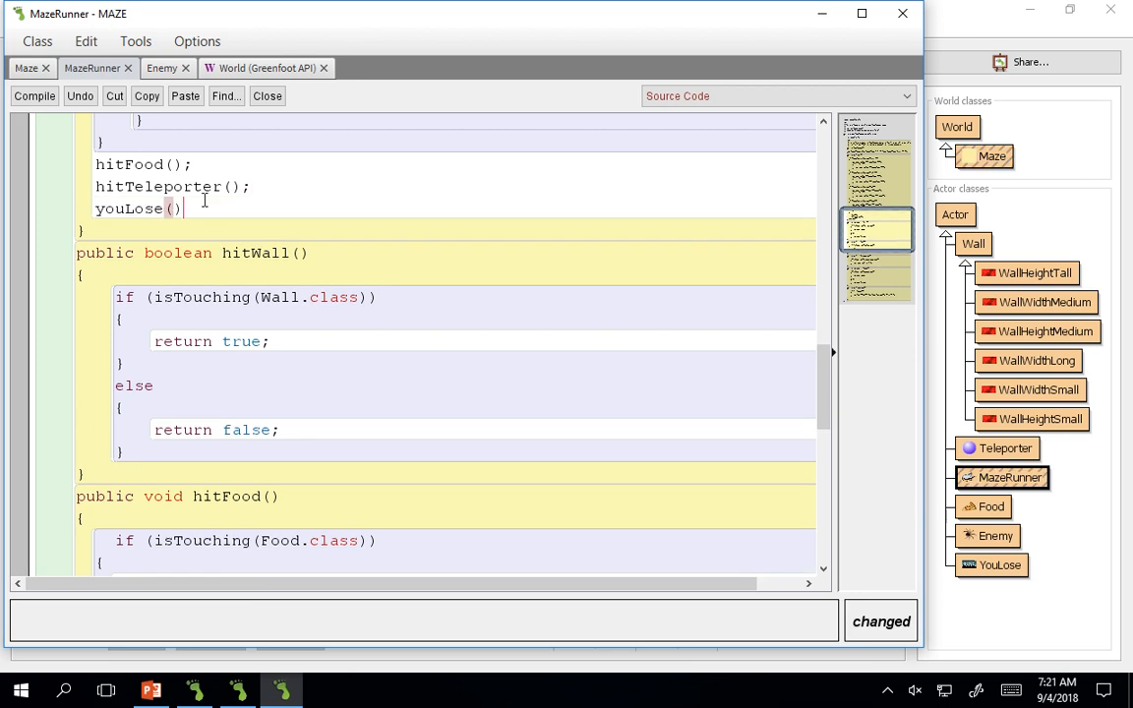
pyautogui.scroll(1, 194, 202)
pyautogui.scroll(1, 207, 234)
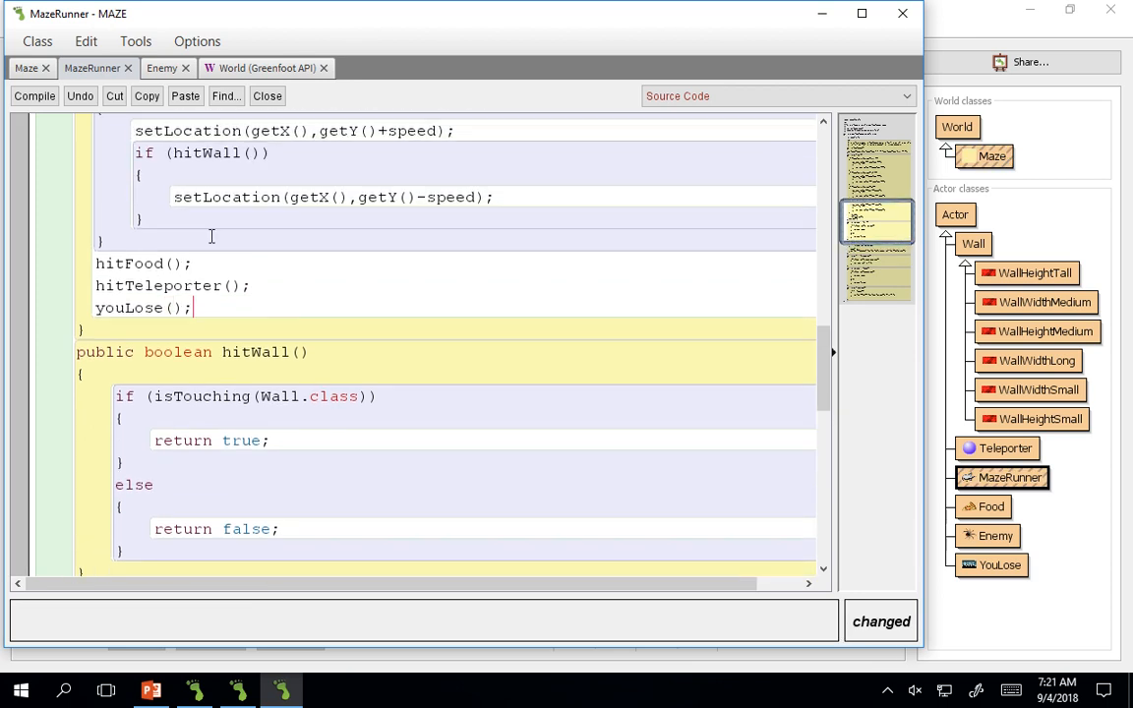
pyautogui.scroll(1, 207, 234)
pyautogui.scroll(-1, 208, 230)
pyautogui.scroll(-1, 400, 324)
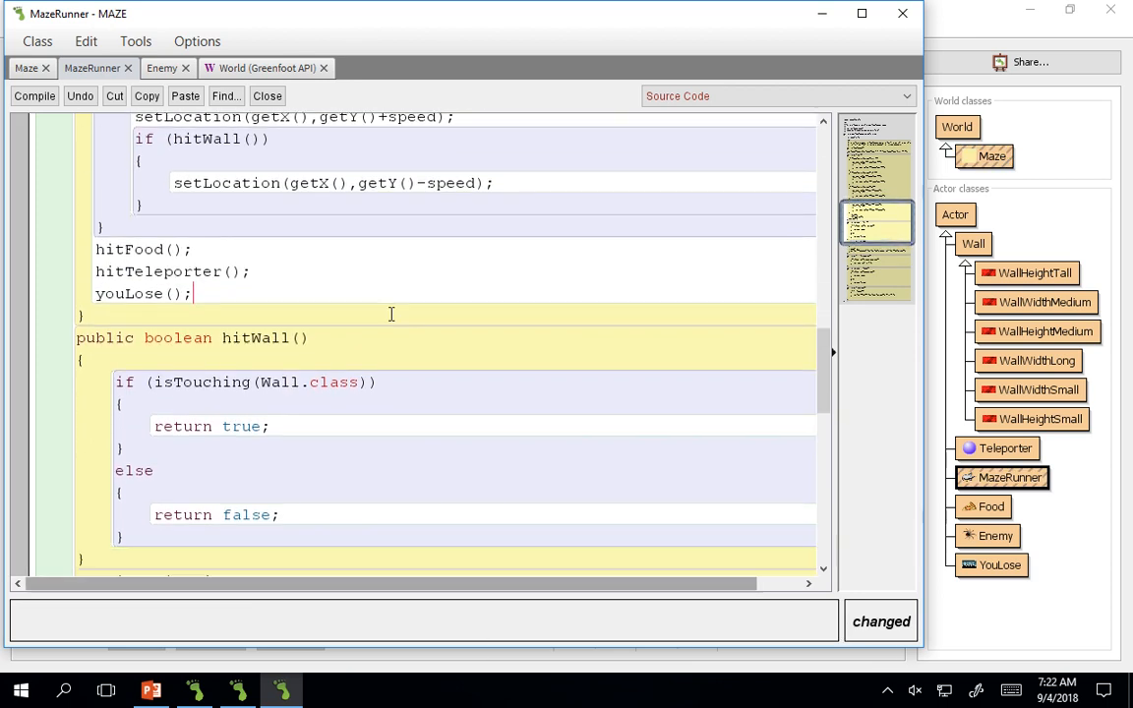
pyautogui.scroll(-5, 399, 323)
pyautogui.scroll(-3, 397, 352)
# Add Greenfoot.stop(); after the addObject call and compile MazeRunner cleanly
pyautogui.click(619, 449)
pyautogui.hotkey('ctrl', 'k')
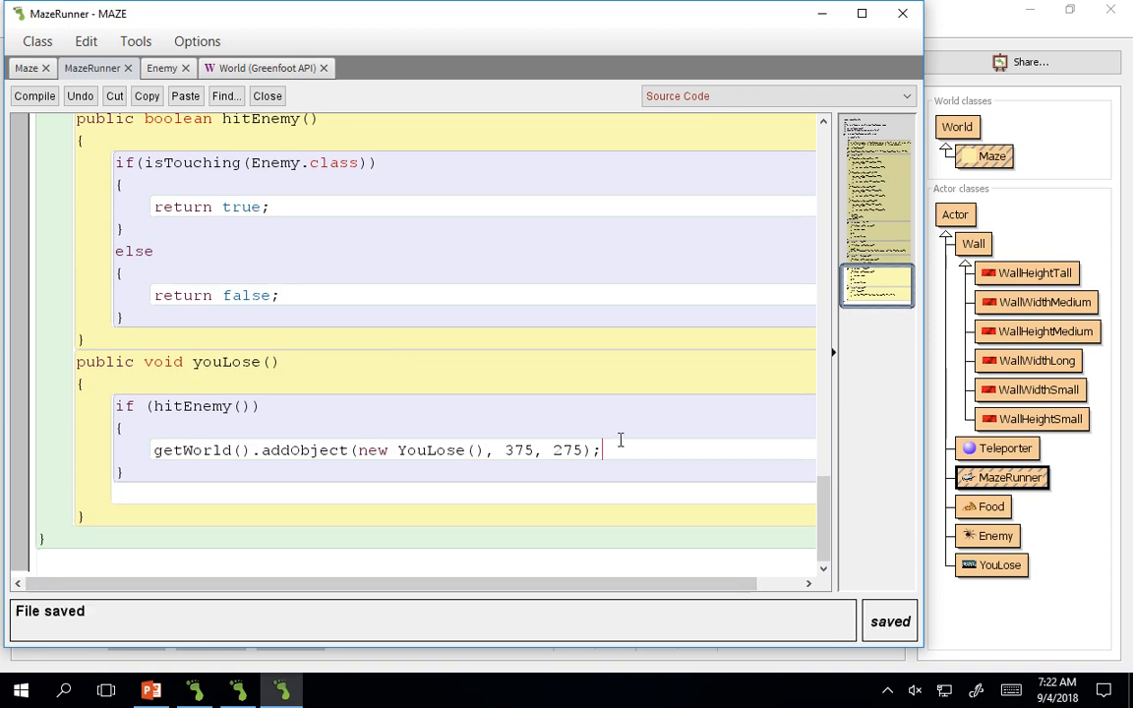
pyautogui.press('Return')
pyautogui.write('Greenfoot.strop')
pyautogui.press('BackSpace')
pyautogui.press('BackSpace')
pyautogui.press('BackSpace')
pyautogui.write('op)(')
pyautogui.press('BackSpace')
pyautogui.write('I()')
pyautogui.press('BackSpace')
pyautogui.press('BackSpace')
pyautogui.press('BackSpace')
pyautogui.write('();')
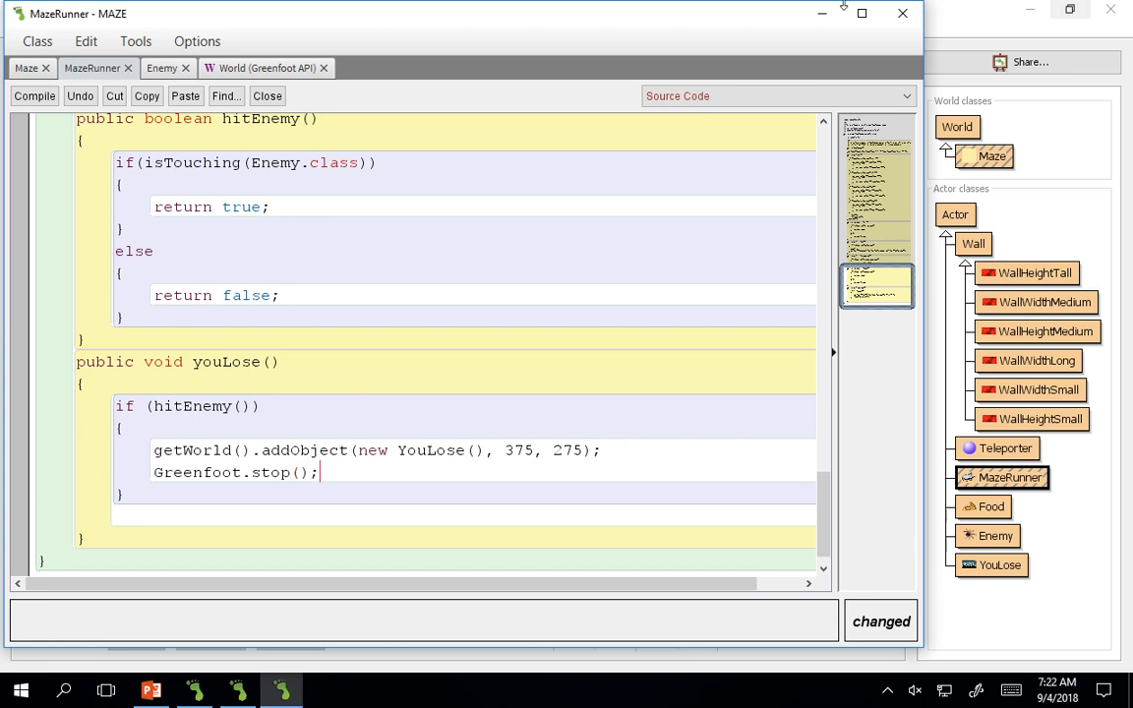
pyautogui.hotkey('ctrl', 'k')
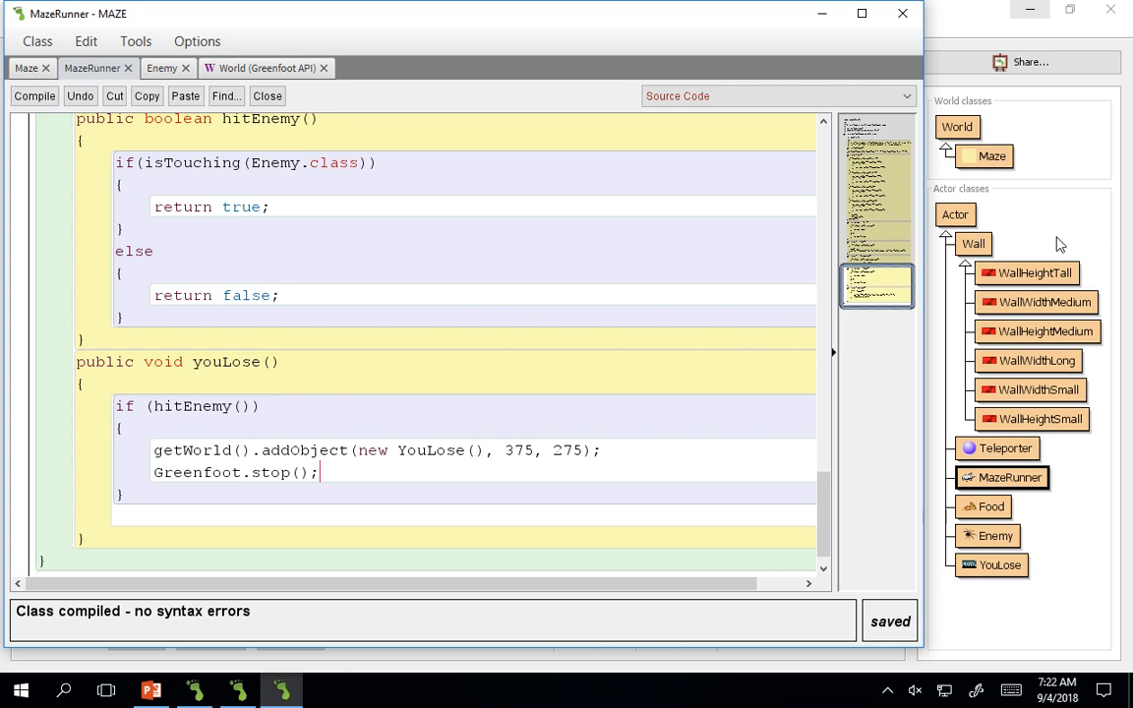
pyautogui.click(935, 239)
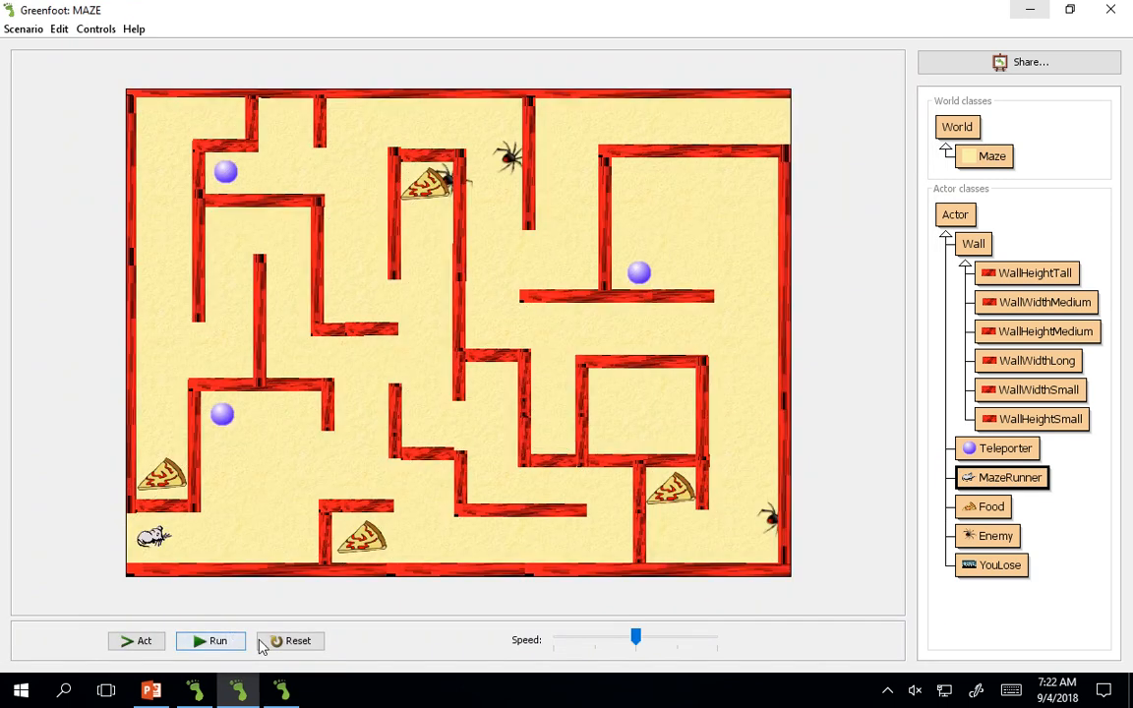
pyautogui.click(236, 642)
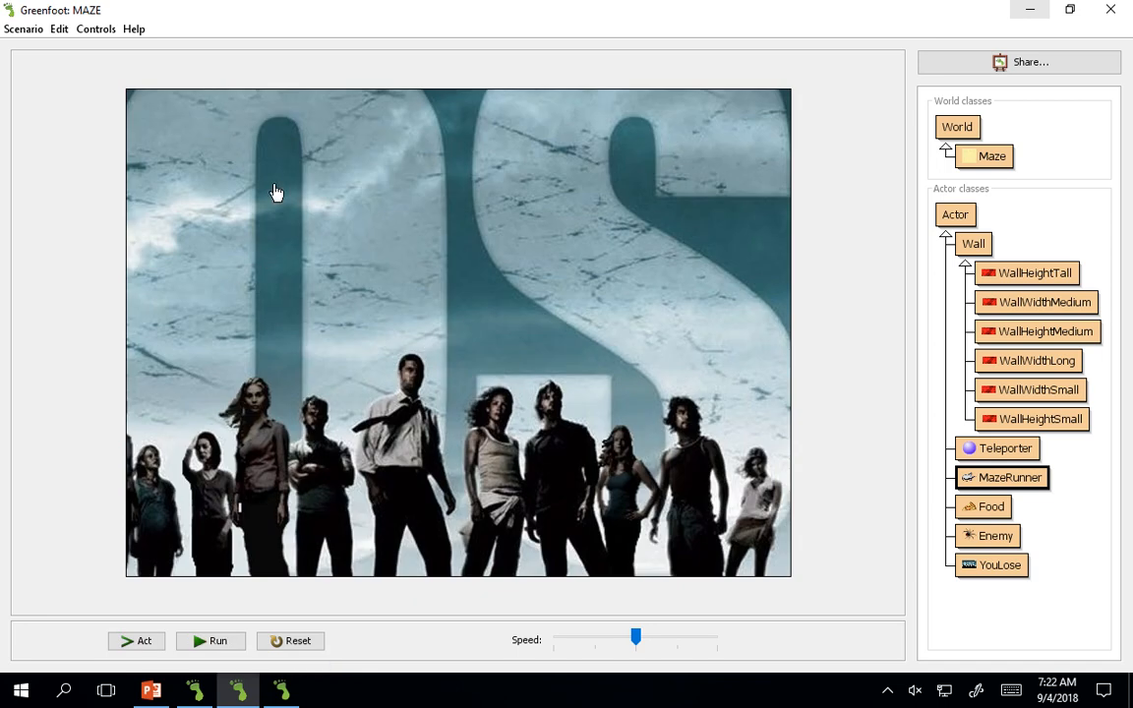
pyautogui.click(291, 643)
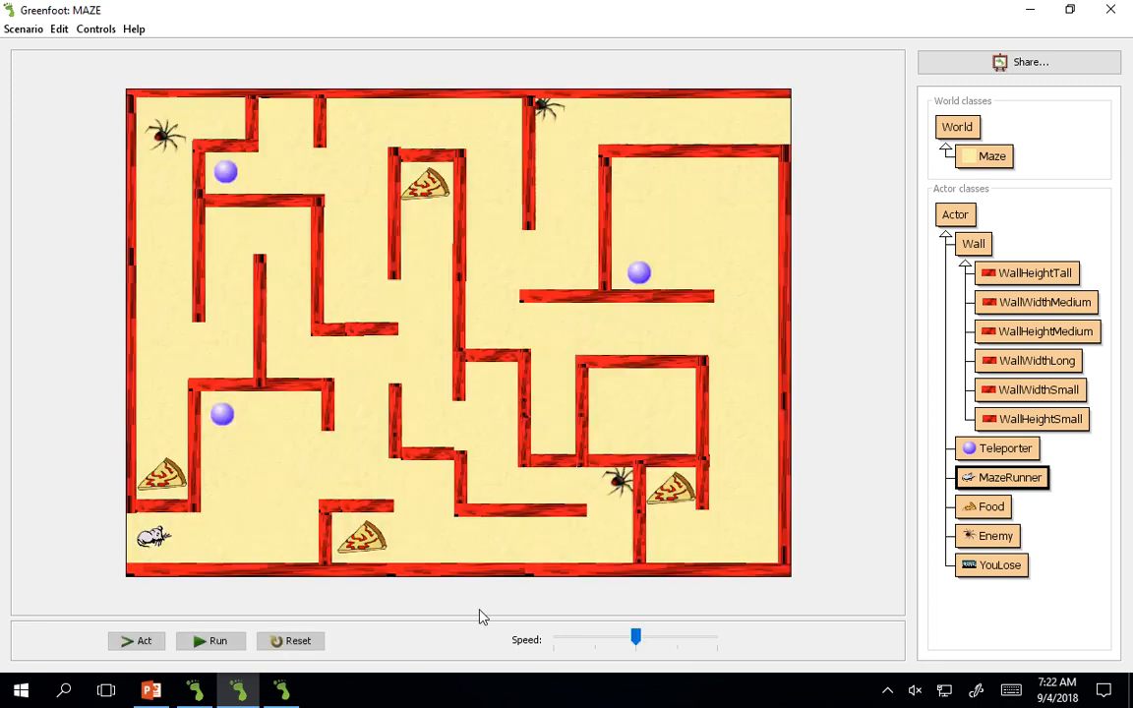
pyautogui.click(978, 571)
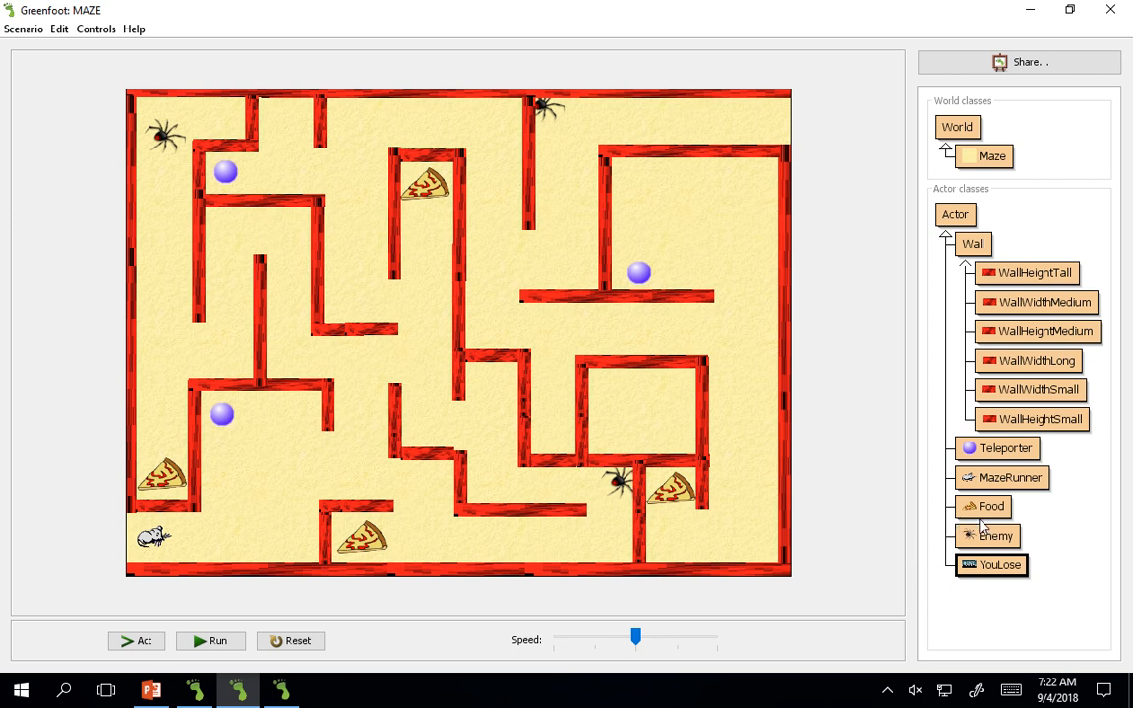
pyautogui.click(1003, 479)
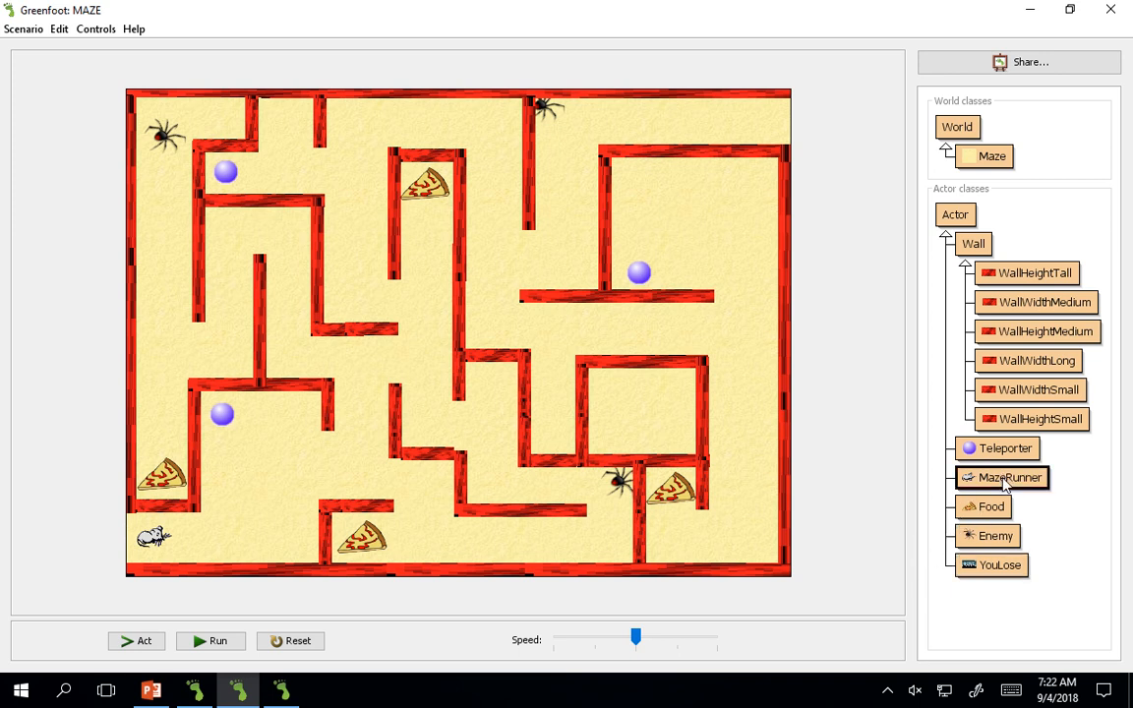
# Review the addObject(new YouLose(), 375, 275) line in MazeRunner, highlighting 375 and 275 without changes
pyautogui.doubleClick(1003, 479)
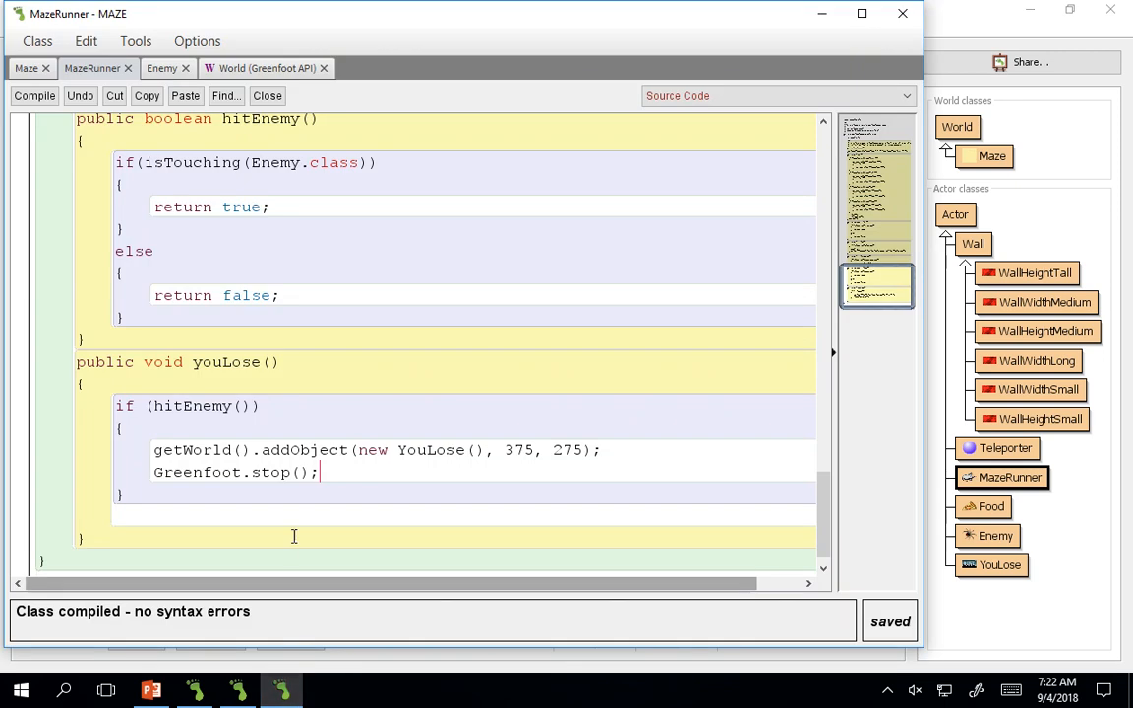
pyautogui.rightClick(505, 454)
pyautogui.moveTo(505, 451); pyautogui.dragTo(536, 451)
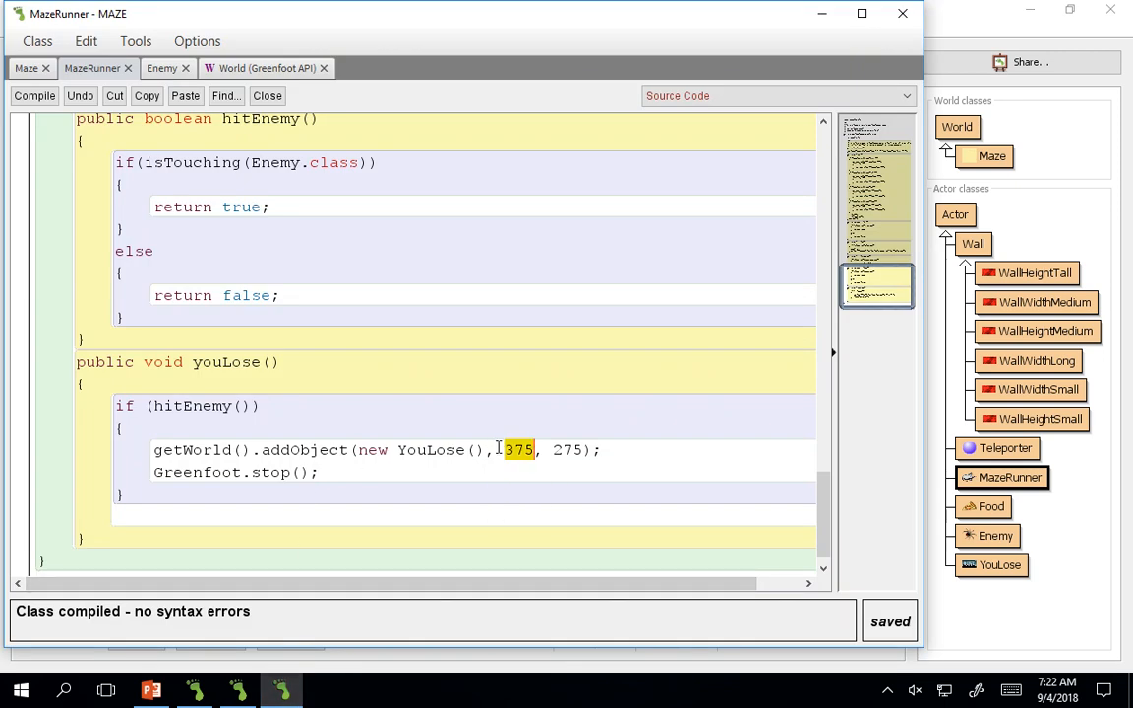
pyautogui.click(555, 450)
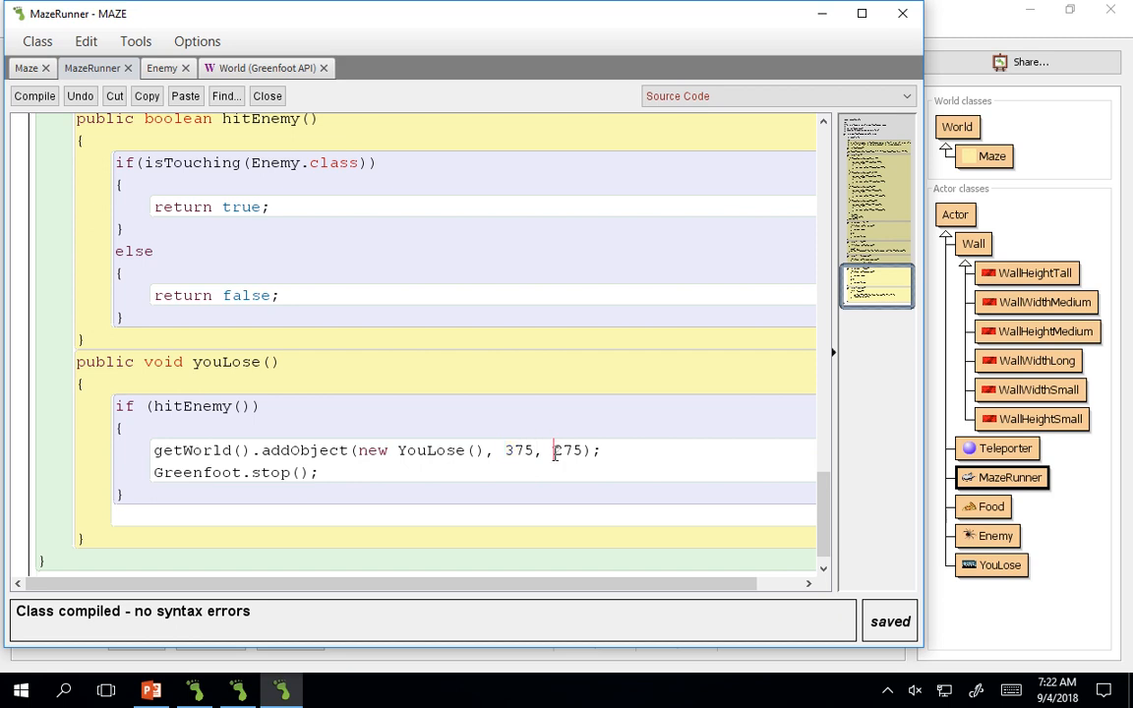
pyautogui.moveTo(554, 450); pyautogui.dragTo(583, 450)
pyautogui.click(583, 451)
pyautogui.click(385, 480)
pyautogui.moveTo(532, 451)
pyautogui.mouseDown()
pyautogui.moveTo(503, 450)
pyautogui.moveTo(599, 443)
pyautogui.mouseUp()
# Close MazeRunner, bring up the Maze source, review its 750 by 550 size and go below the constructor
pyautogui.hotkey('ctrl', 'w')
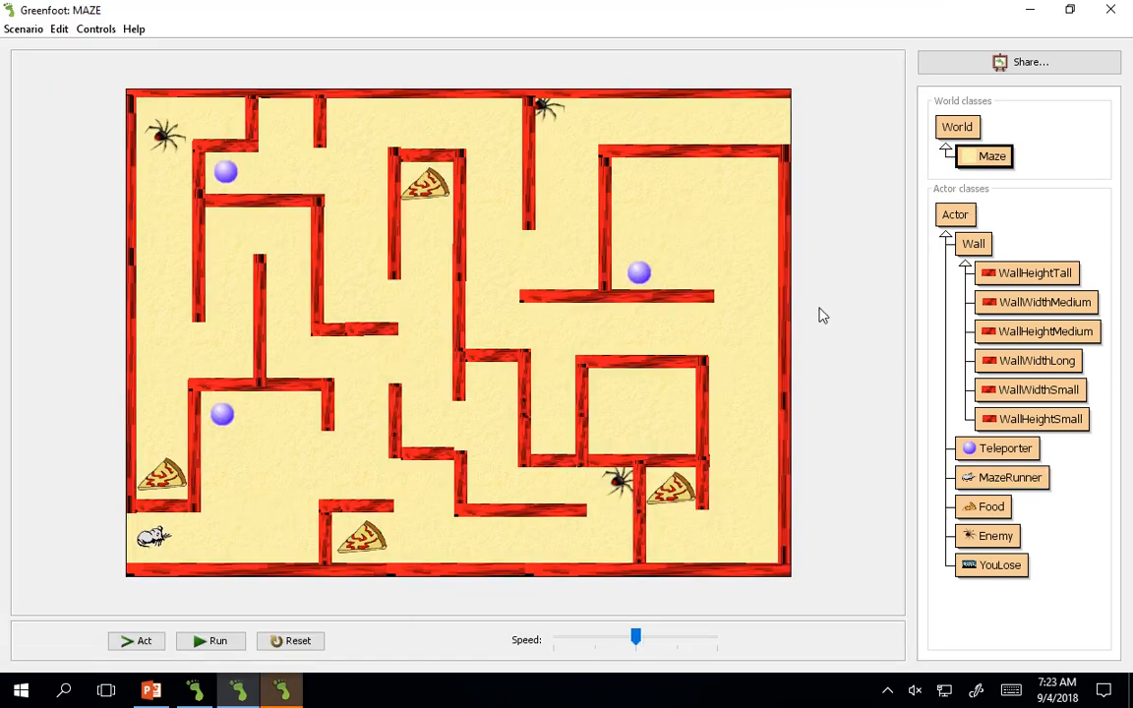
pyautogui.click(281, 691)
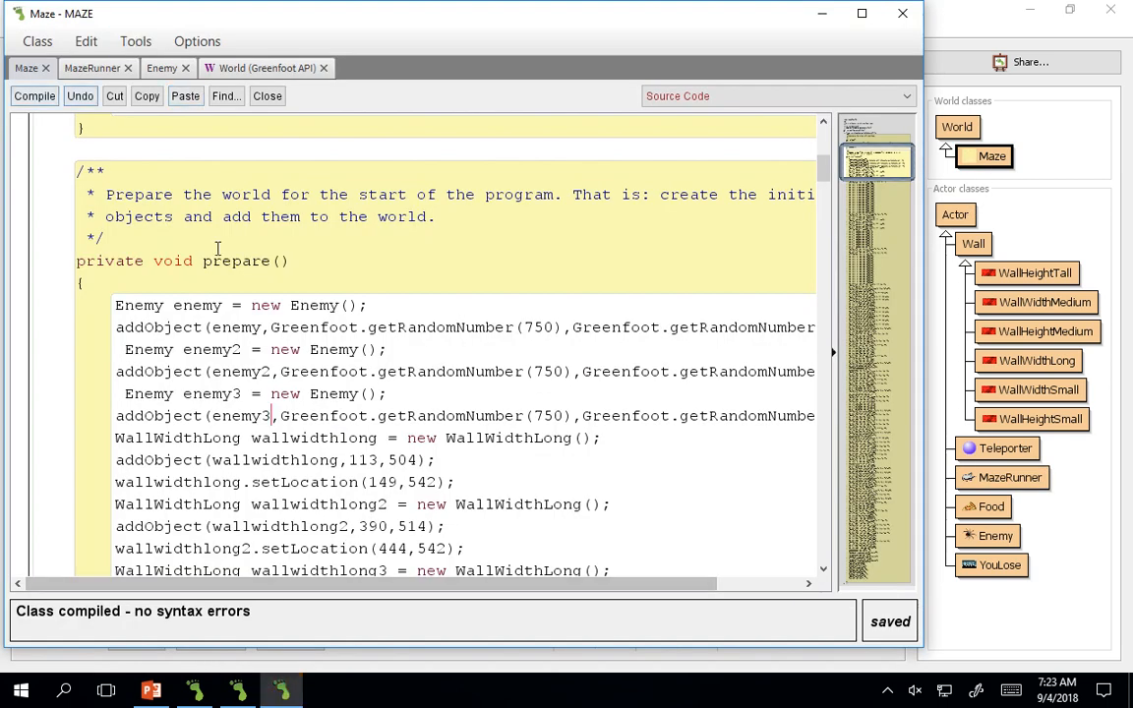
pyautogui.scroll(1, 236, 280)
pyautogui.scroll(2, 236, 279)
pyautogui.scroll(2, 216, 295)
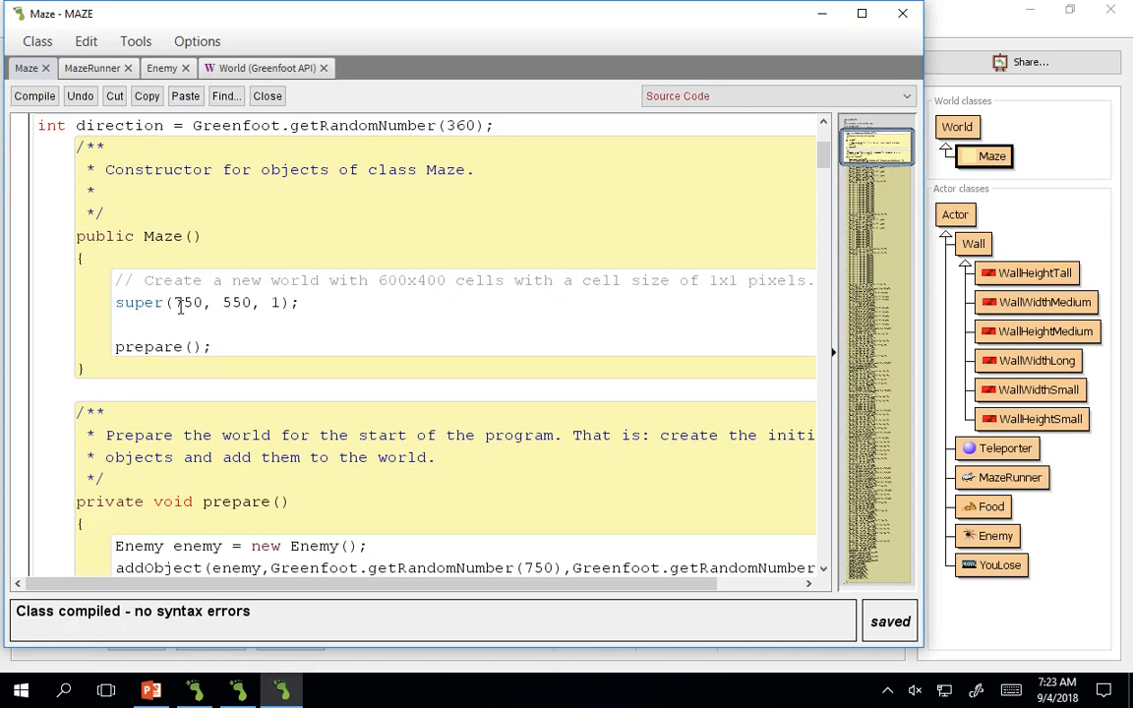
pyautogui.moveTo(223, 302); pyautogui.dragTo(242, 302)
pyautogui.scroll(-2, 427, 366)
pyautogui.scroll(-2, 413, 383)
pyautogui.scroll(1, 373, 423)
pyautogui.scroll(4, 339, 463)
pyautogui.click(255, 416)
pyautogui.scroll(-1, 278, 435)
pyautogui.scroll(-3, 279, 443)
pyautogui.scroll(-1, 280, 447)
pyautogui.scroll(1, 280, 447)
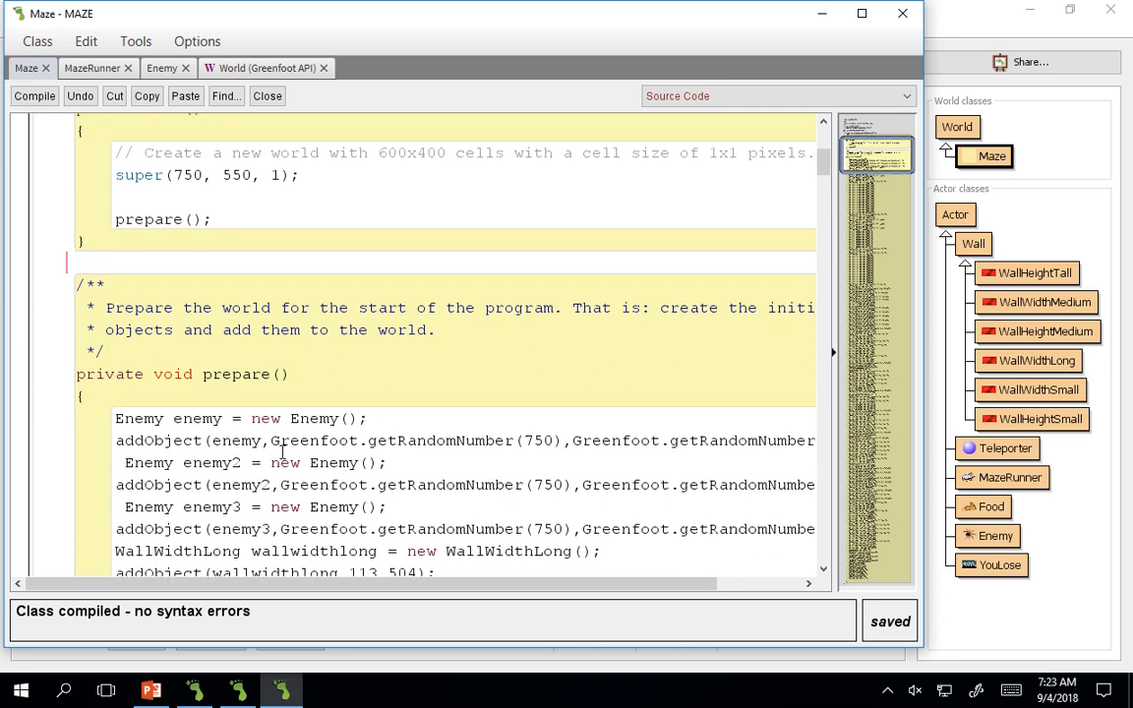
pyautogui.scroll(2, 280, 453)
pyautogui.scroll(-1, 282, 454)
pyautogui.scroll(3, 285, 453)
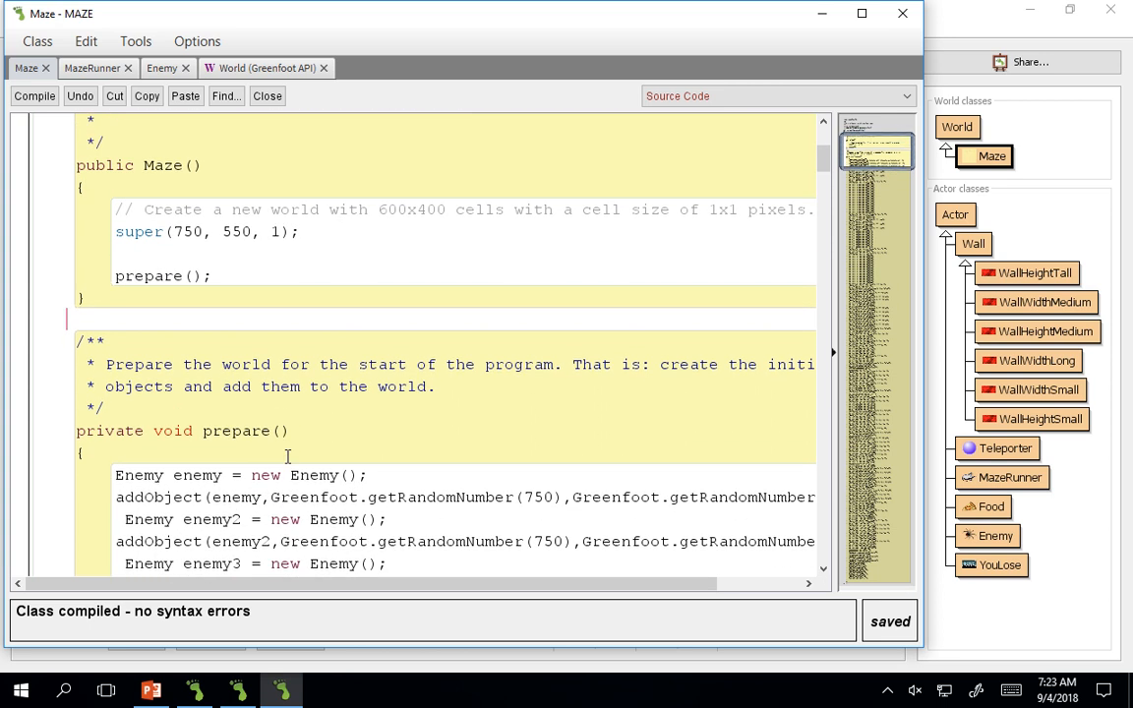
pyautogui.scroll(-1, 295, 456)
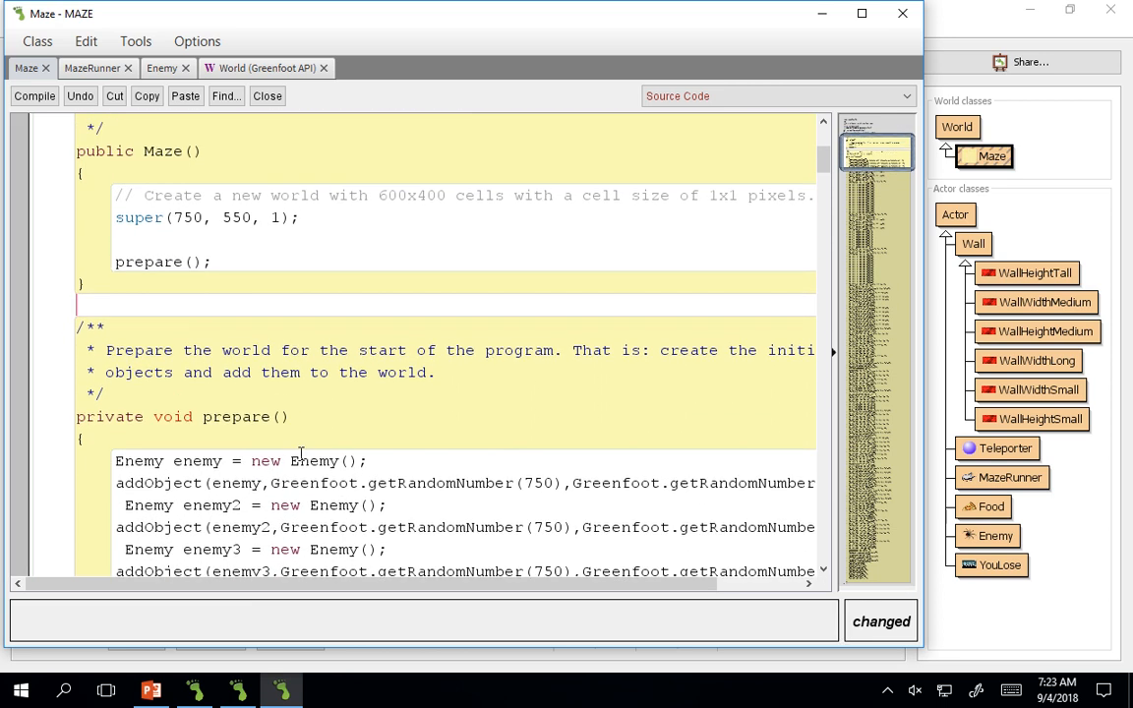
pyautogui.write('public ')
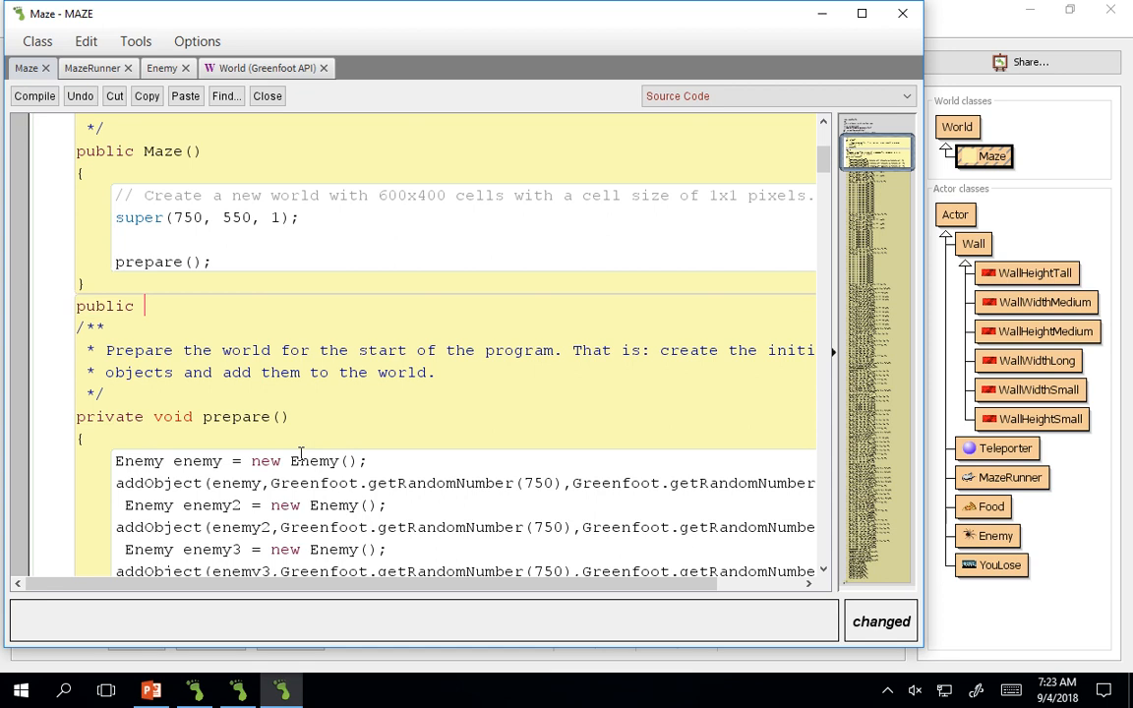
pyautogui.write('void act()')
# Write an empty public void act() method with braces after the Maze constructor
pyautogui.press('Return')
pyautogui.write('{')
pyautogui.press('Return')
pyautogui.press('Return')
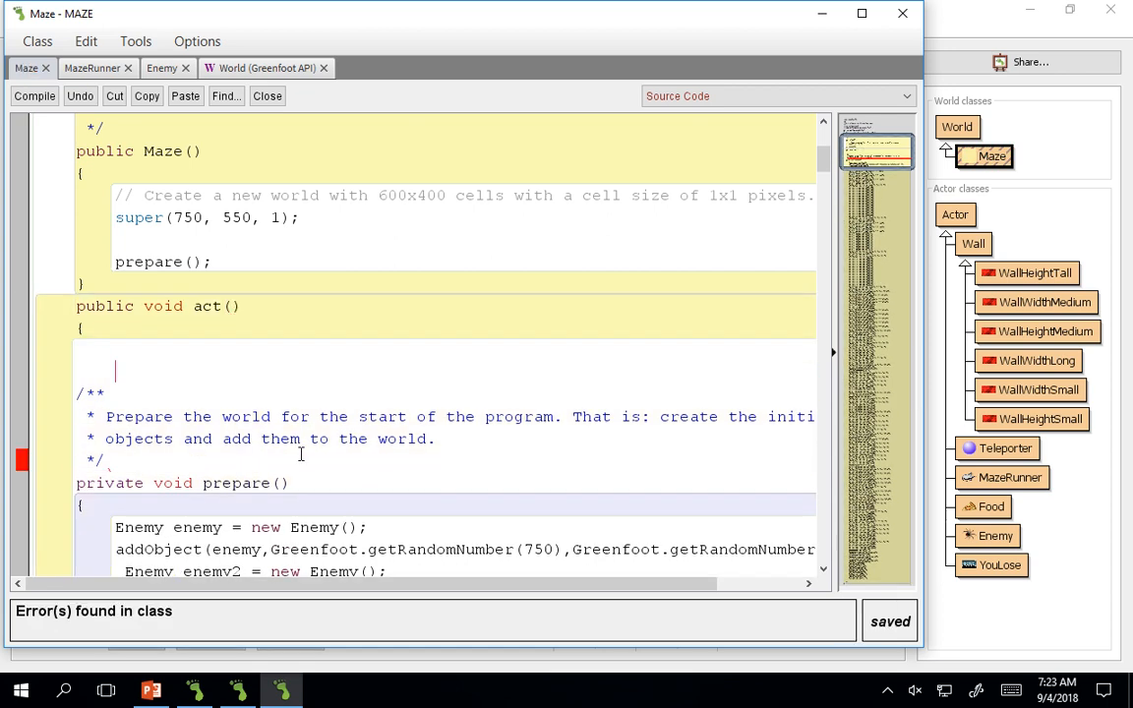
pyautogui.write('}')
pyautogui.press('Up')
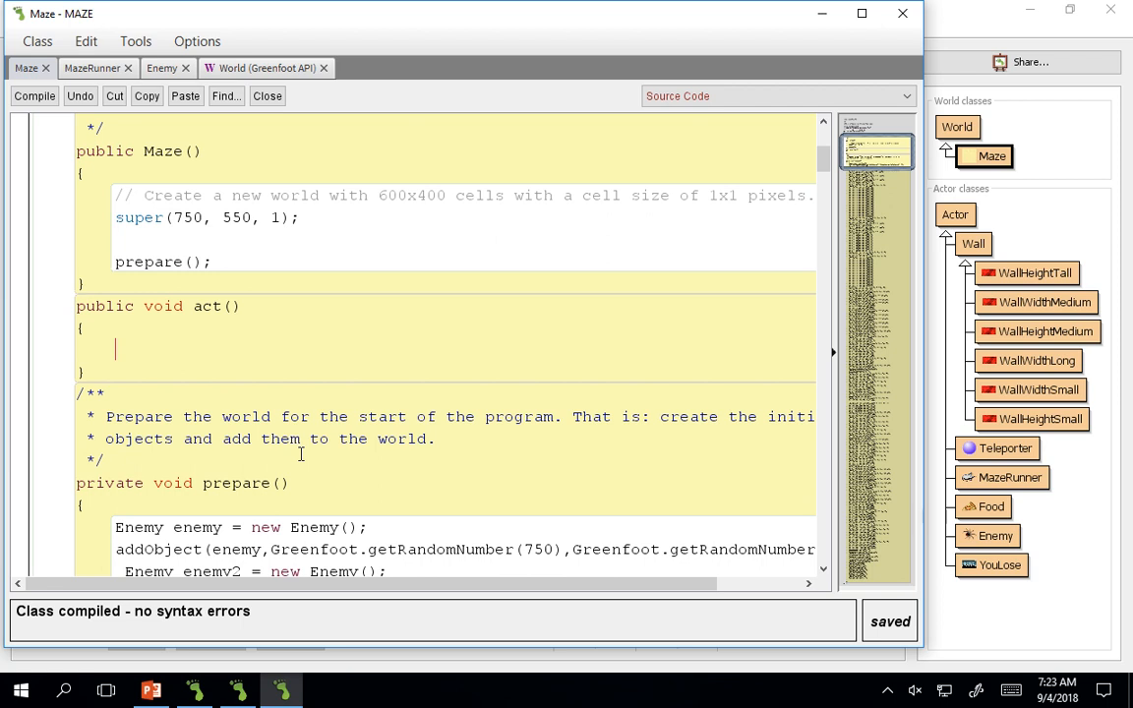
pyautogui.scroll(1, 120, 197)
pyautogui.scroll(2, 115, 202)
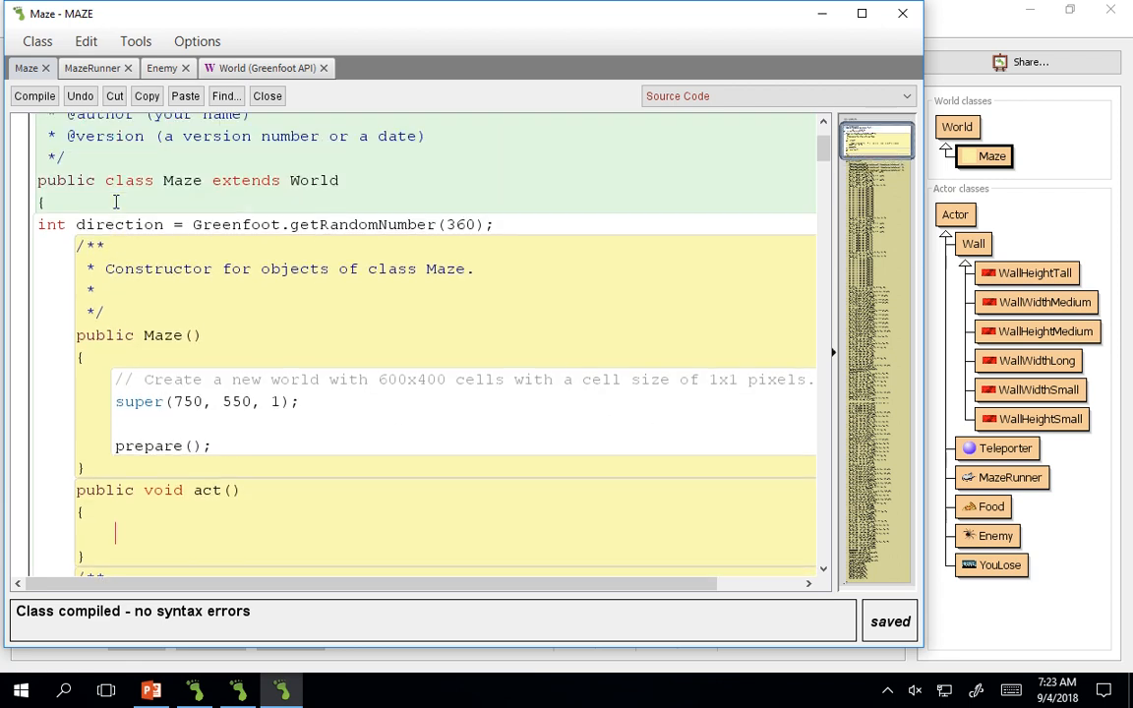
pyautogui.scroll(-3, 109, 206)
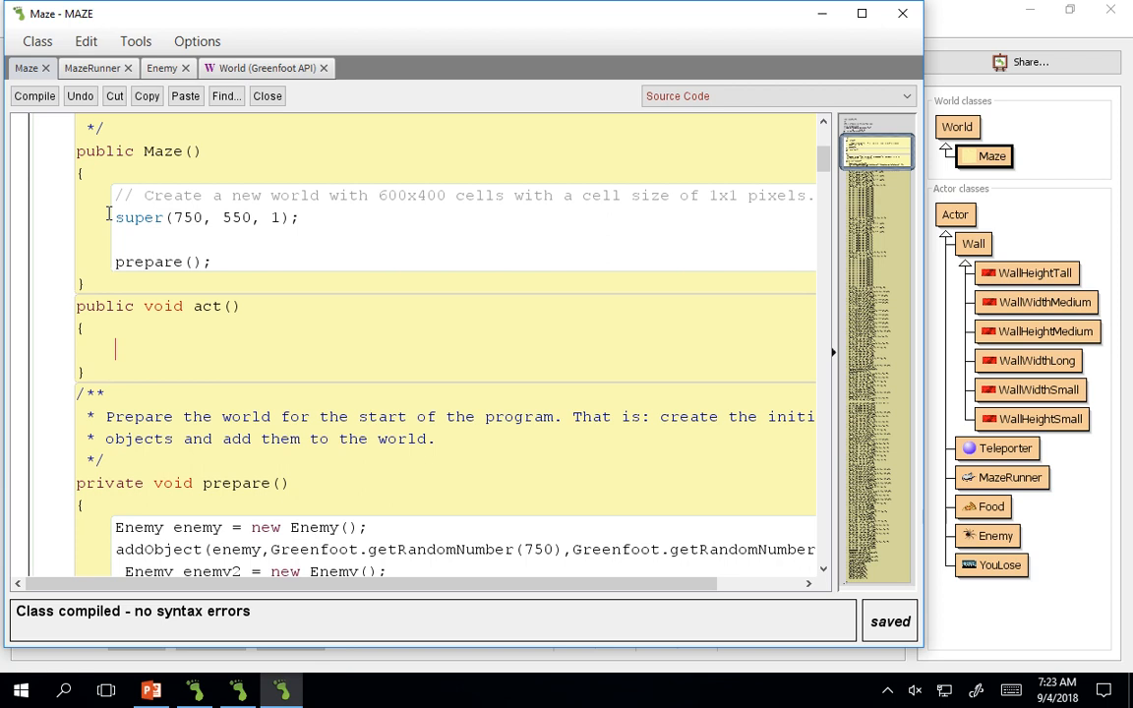
pyautogui.scroll(2, 110, 213)
pyautogui.scroll(1, 59, 187)
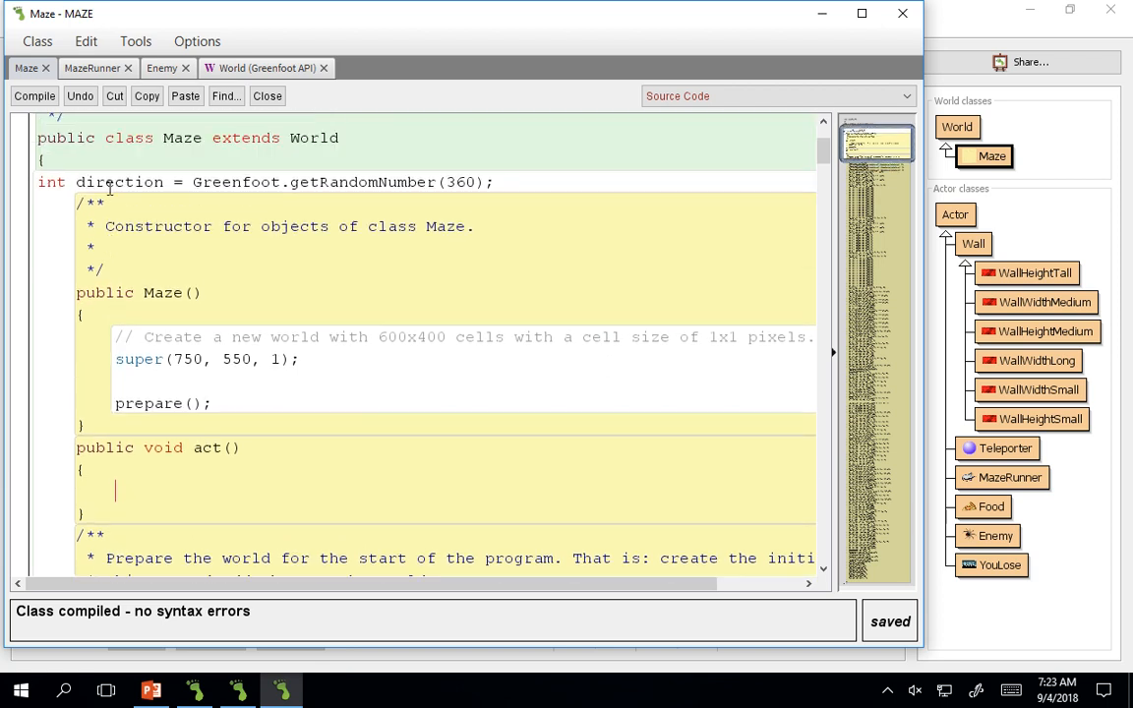
pyautogui.moveTo(37, 182); pyautogui.dragTo(518, 181)
# Delete the int direction field and replace it with int time = 0; then compile
pyautogui.press('Delete')
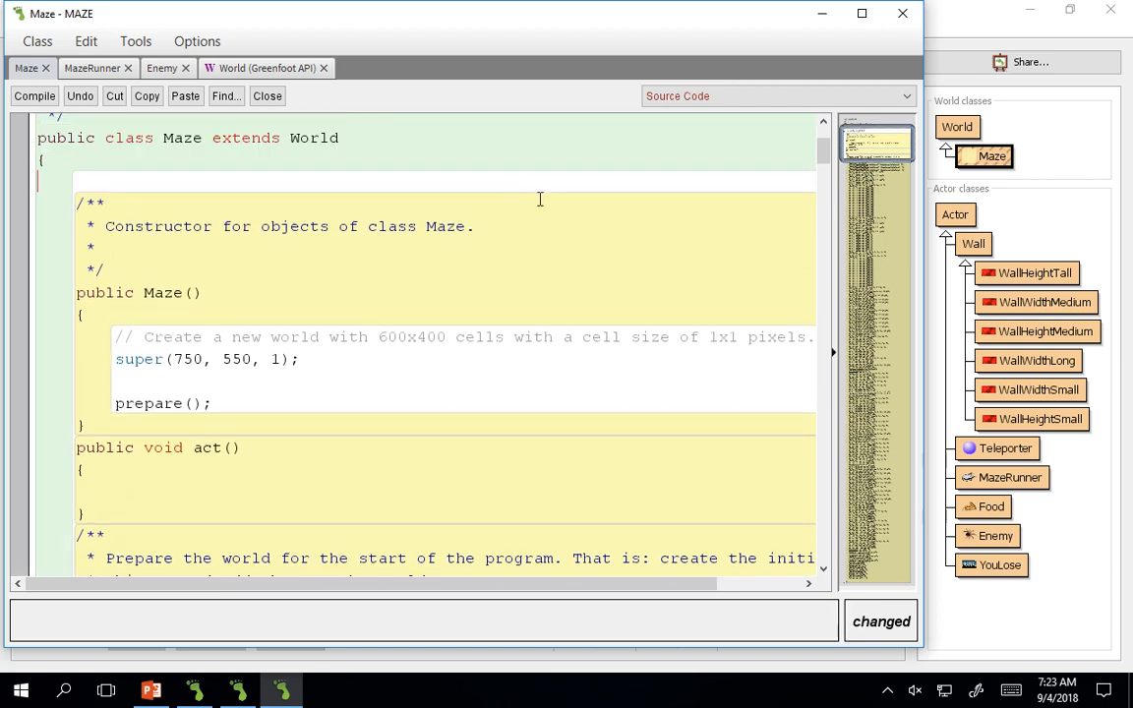
pyautogui.write('`')
pyautogui.hotkey('ctrl', 'k')
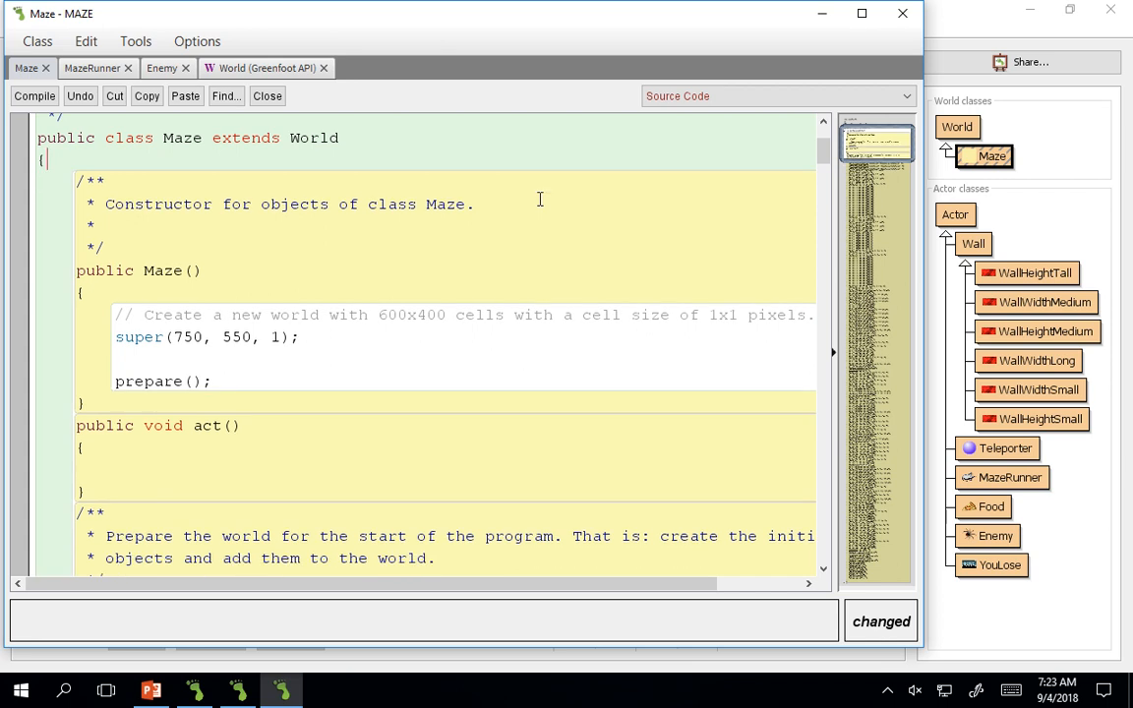
pyautogui.press('BackSpace')
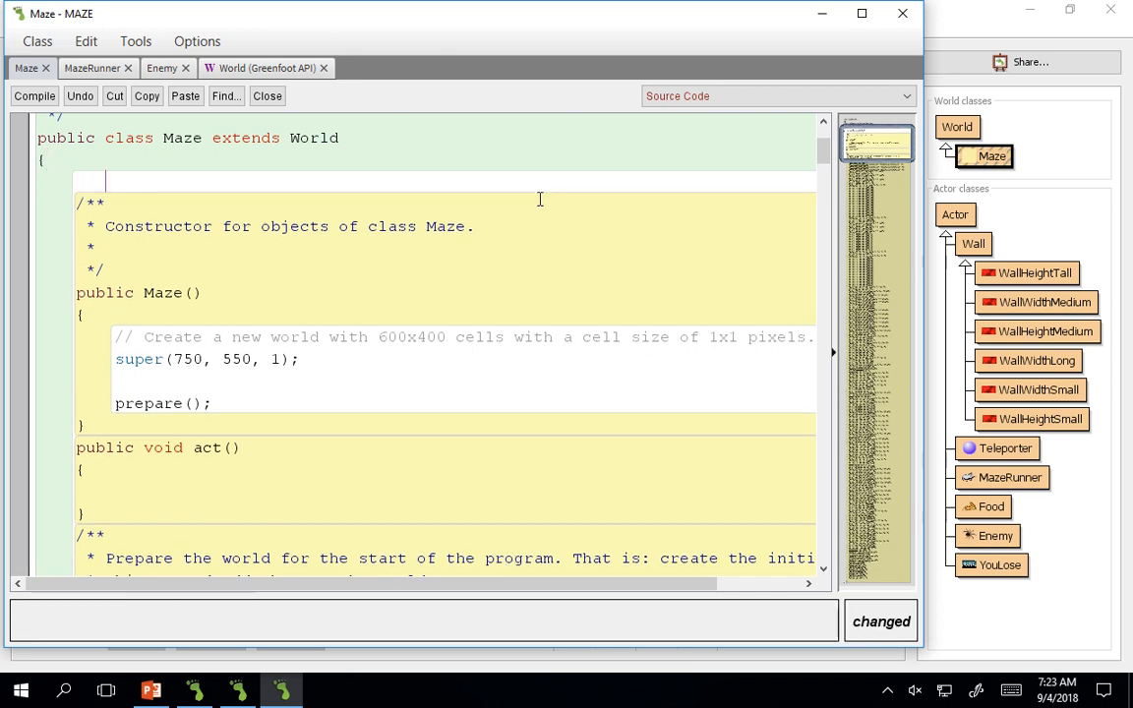
pyautogui.write('int time = 0;')
pyautogui.scroll(-1, 418, 285)
# Add time++; inside act(), compile the Maze class and review the new line
pyautogui.click(128, 434)
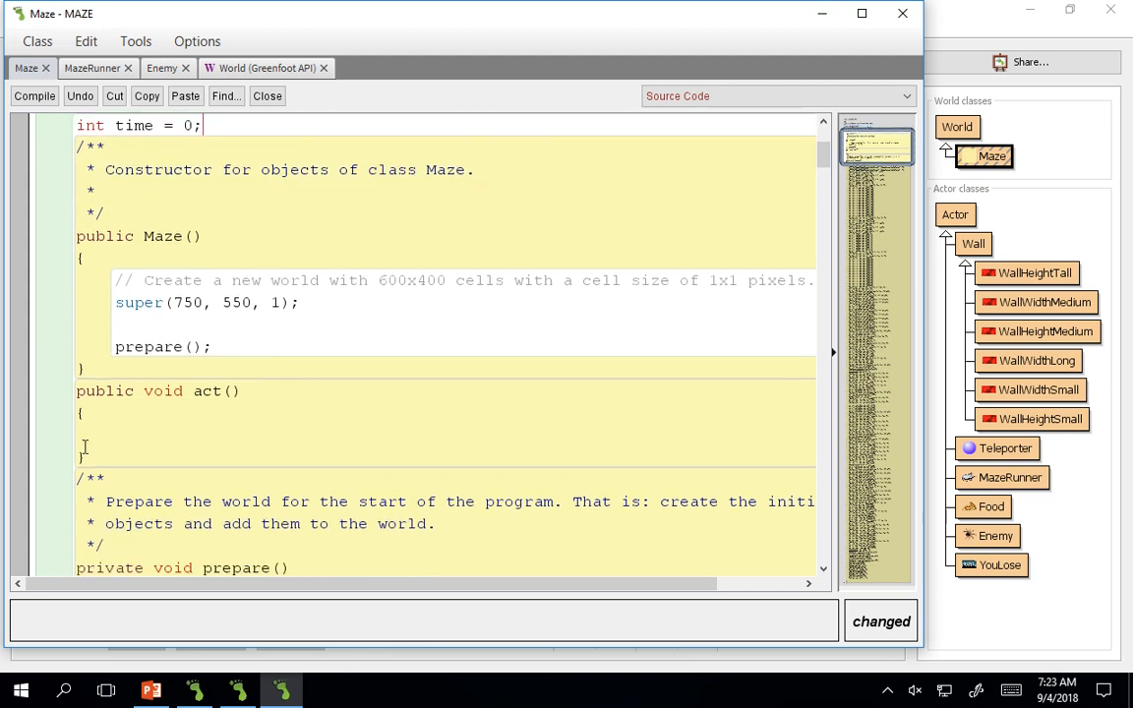
pyautogui.hotkey('ctrl', 's')
pyautogui.write('time++')
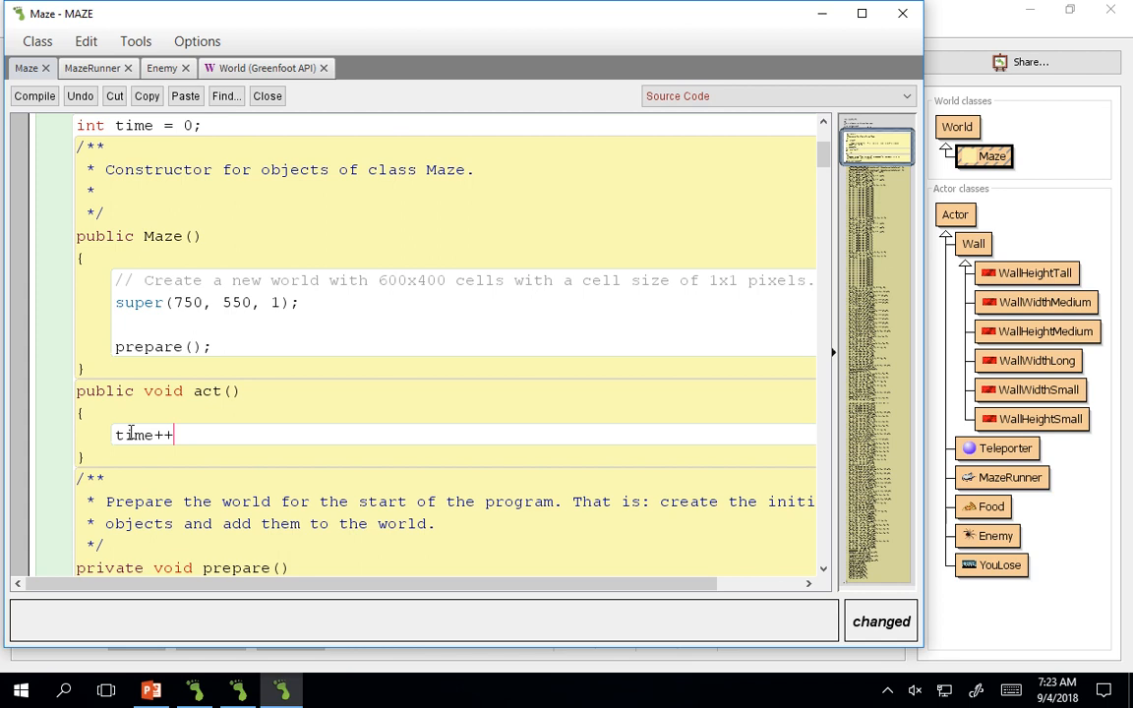
pyautogui.write(';')
pyautogui.hotkey('ctrl', 'k')
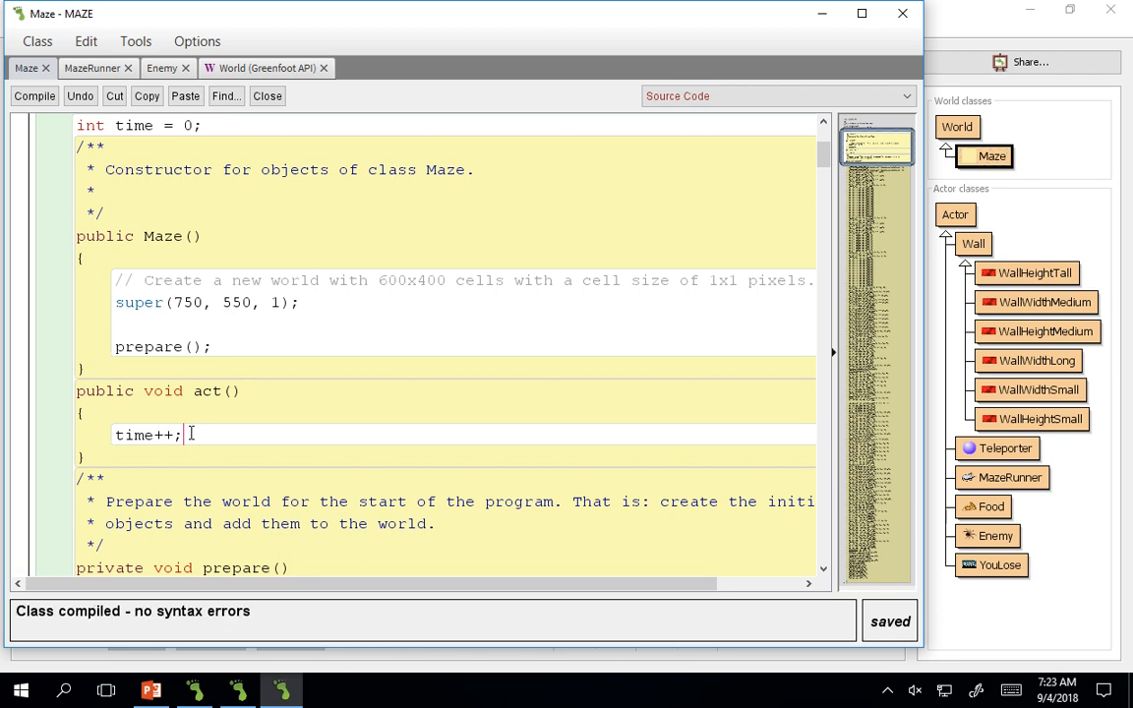
pyautogui.moveTo(183, 435); pyautogui.dragTo(115, 435)
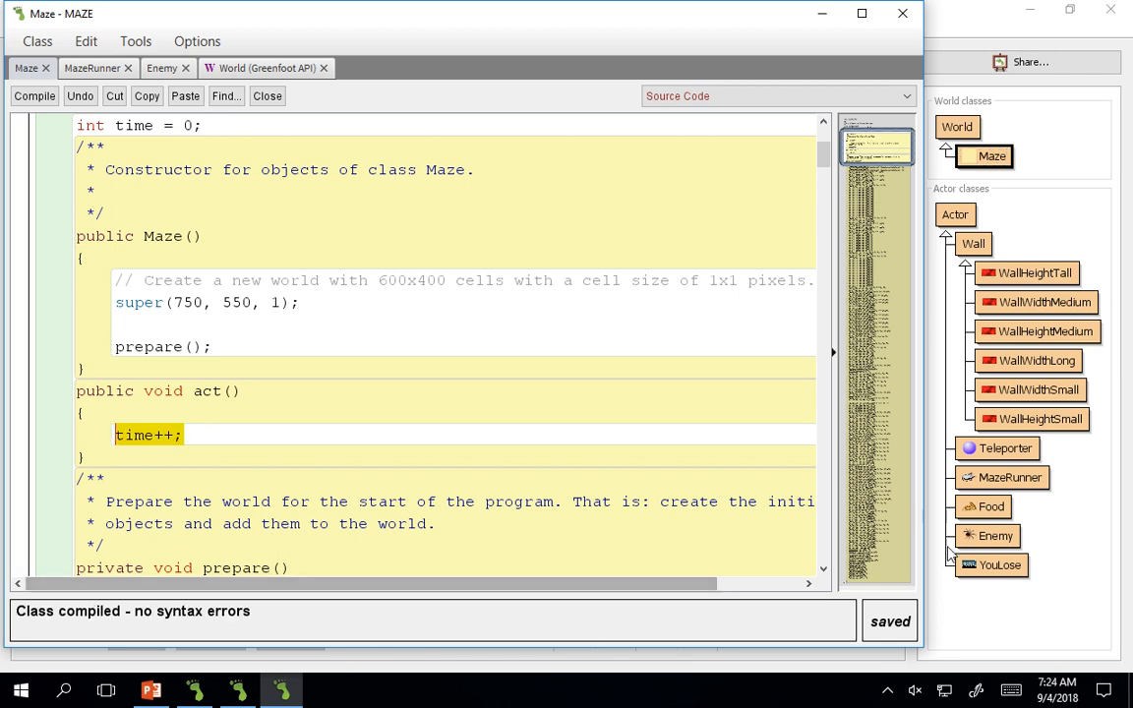
pyautogui.scroll(-1, 262, 425)
pyautogui.click(240, 371)
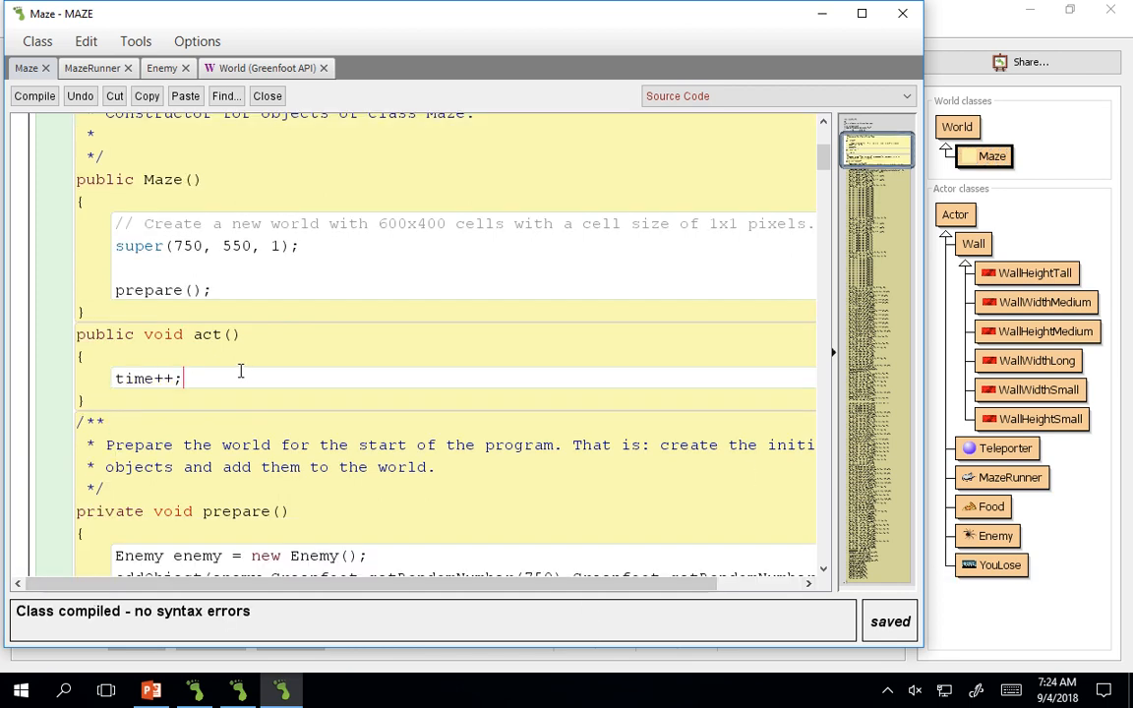
# Write if (time % 120 == 0) below time++, correcting the modulo value to 120
pyautogui.press('Return')
pyautogui.write('if ')
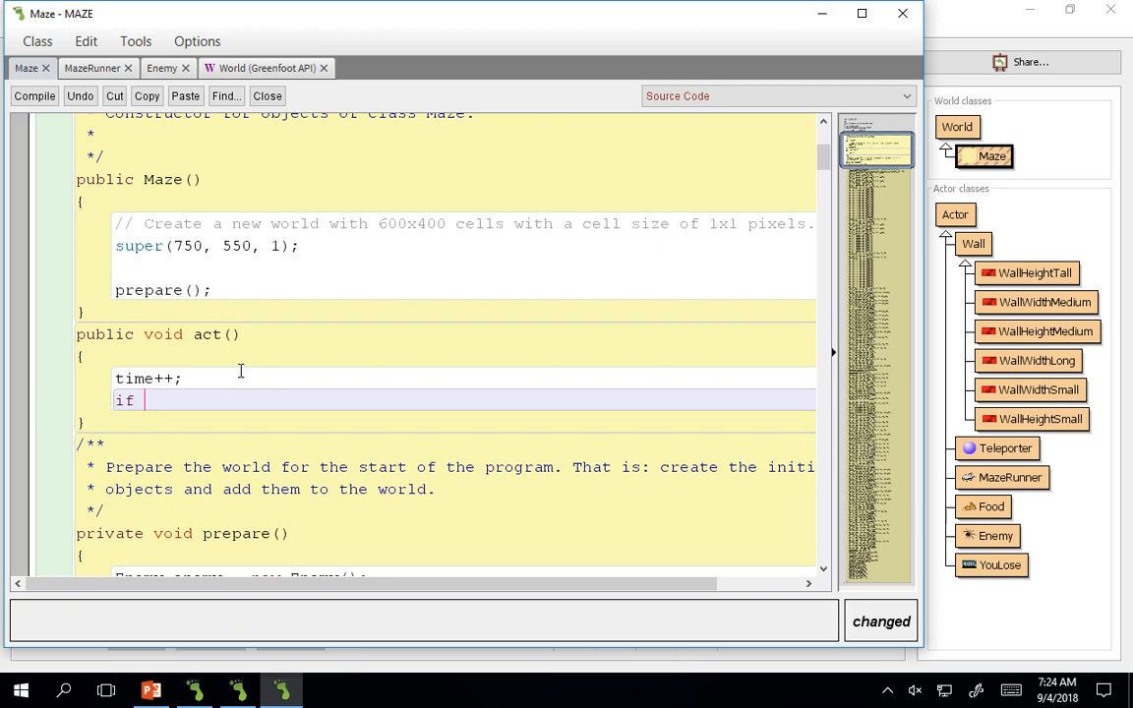
pyautogui.write('(time')
pyautogui.write('230')
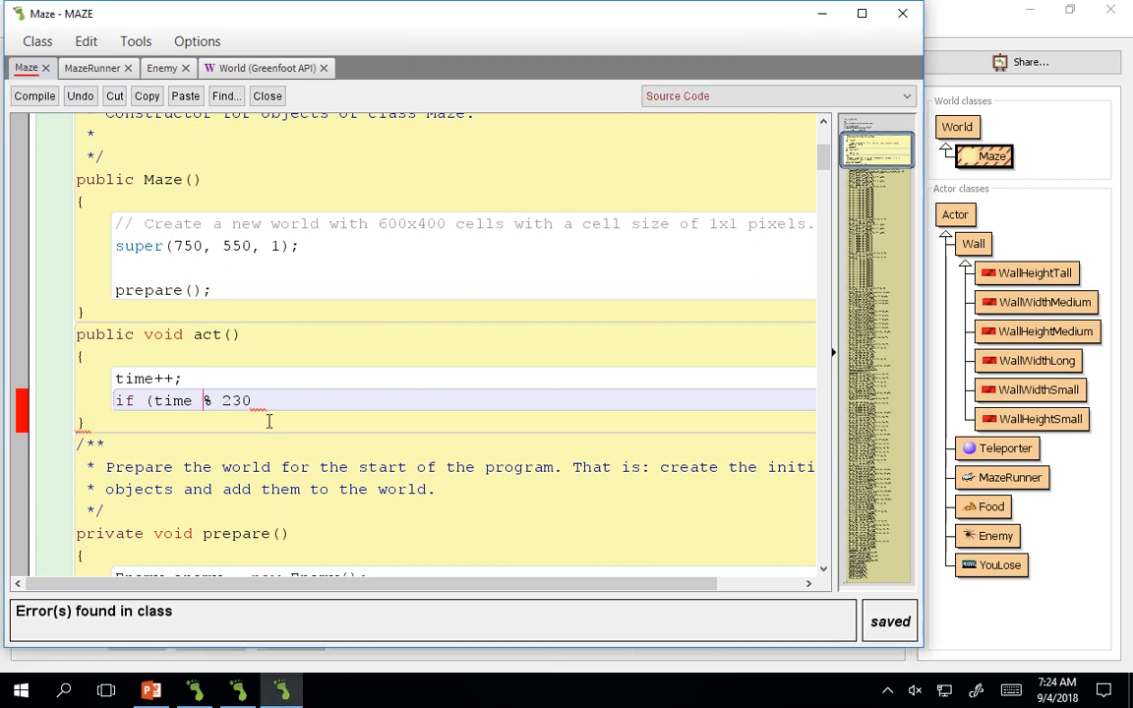
pyautogui.moveTo(259, 401)
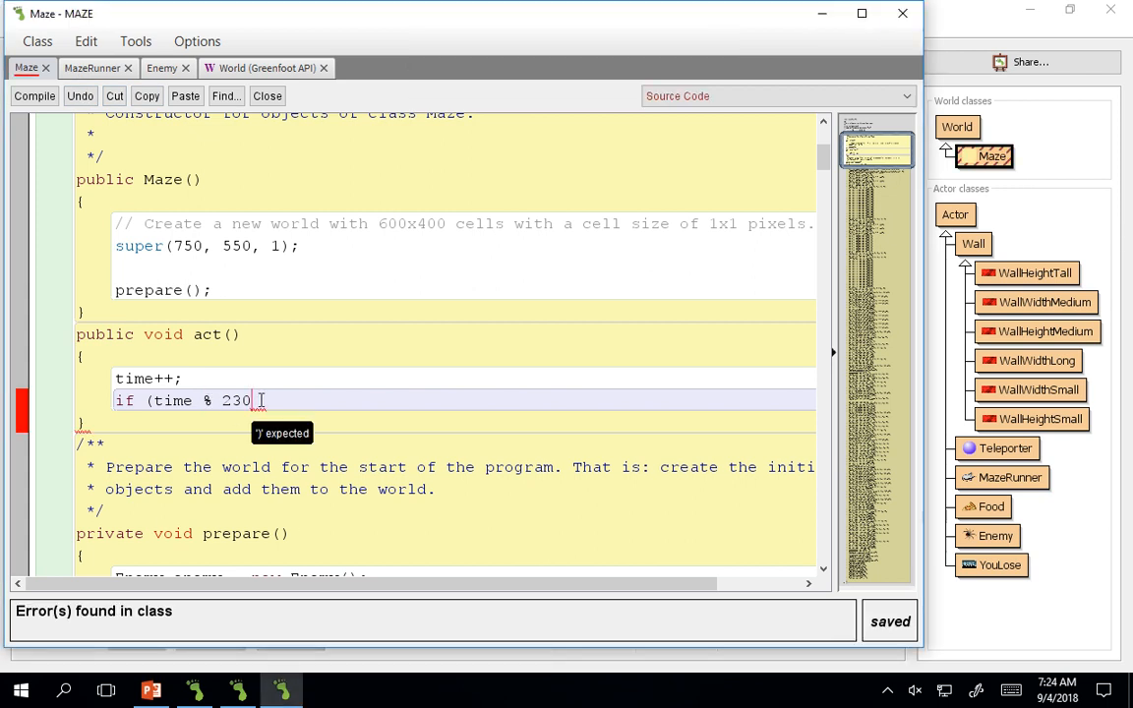
pyautogui.press('BackSpace')
pyautogui.press('BackSpace')
pyautogui.press('BackSpace')
pyautogui.press('BackSpace')
pyautogui.press('BackSpace')
pyautogui.write('120')
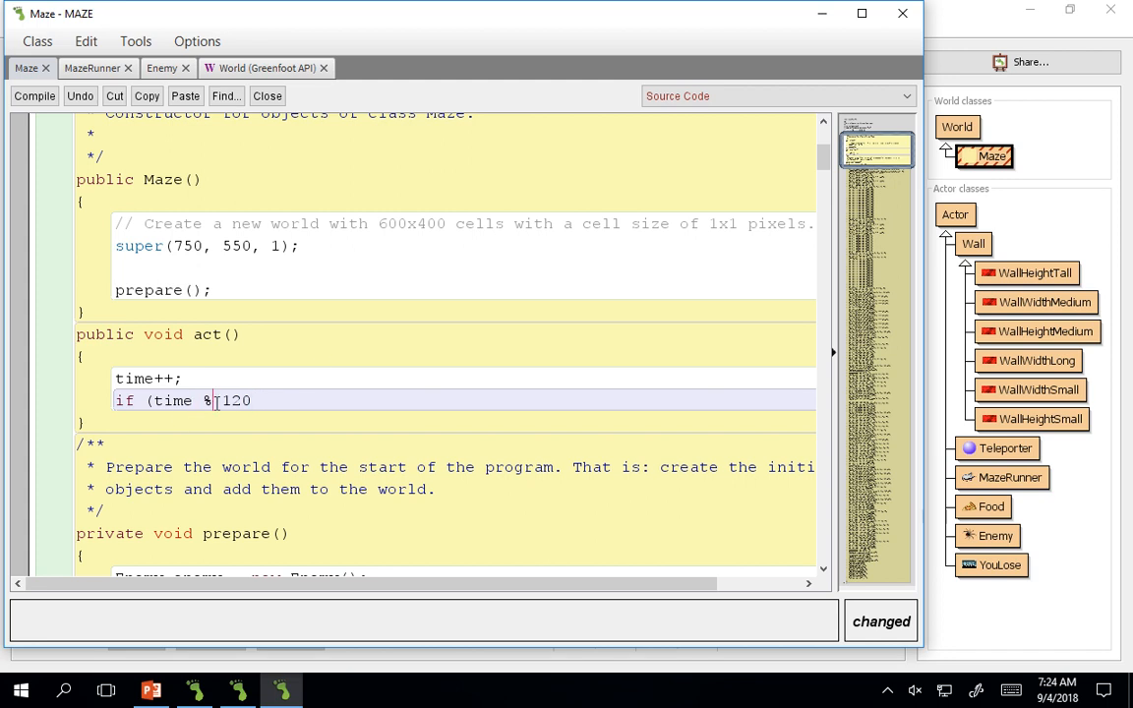
pyautogui.click(204, 400)
pyautogui.click(233, 401)
pyautogui.click(254, 400)
pyautogui.write('== ')
pyautogui.write('0')
pyautogui.write(')')
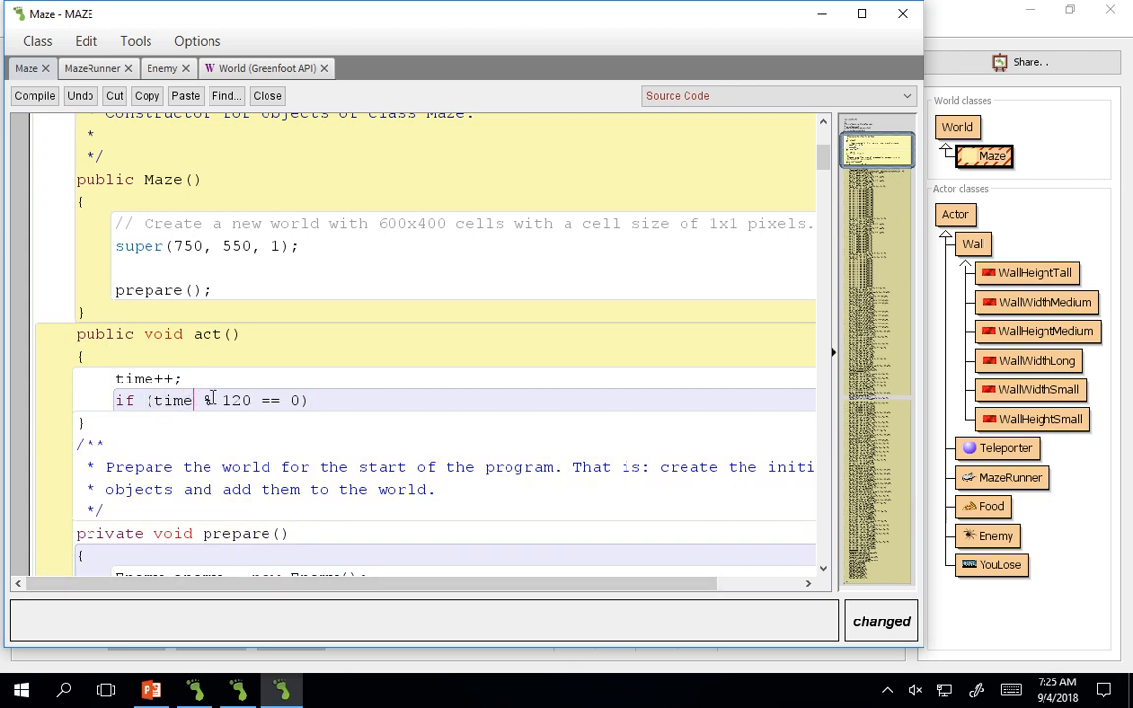
# Check over the if condition around == and start a new line beneath it
pyautogui.moveTo(218, 401); pyautogui.dragTo(251, 400)
pyautogui.click(296, 402)
pyautogui.rightClick(296, 402)
pyautogui.click(283, 401)
pyautogui.click(313, 400)
pyautogui.press('Return')
pyautogui.write('{')
# Add braces and addObject(new Enemy(), Greenfoot.getRandomNumber(750), Greenfoot.getRandomNumber(550)); in the if block
pyautogui.press('Return')
pyautogui.press('Return')
pyautogui.write('}')
pyautogui.press('Up')
pyautogui.press('End')
pyautogui.hotkey('ctrl', 'k')
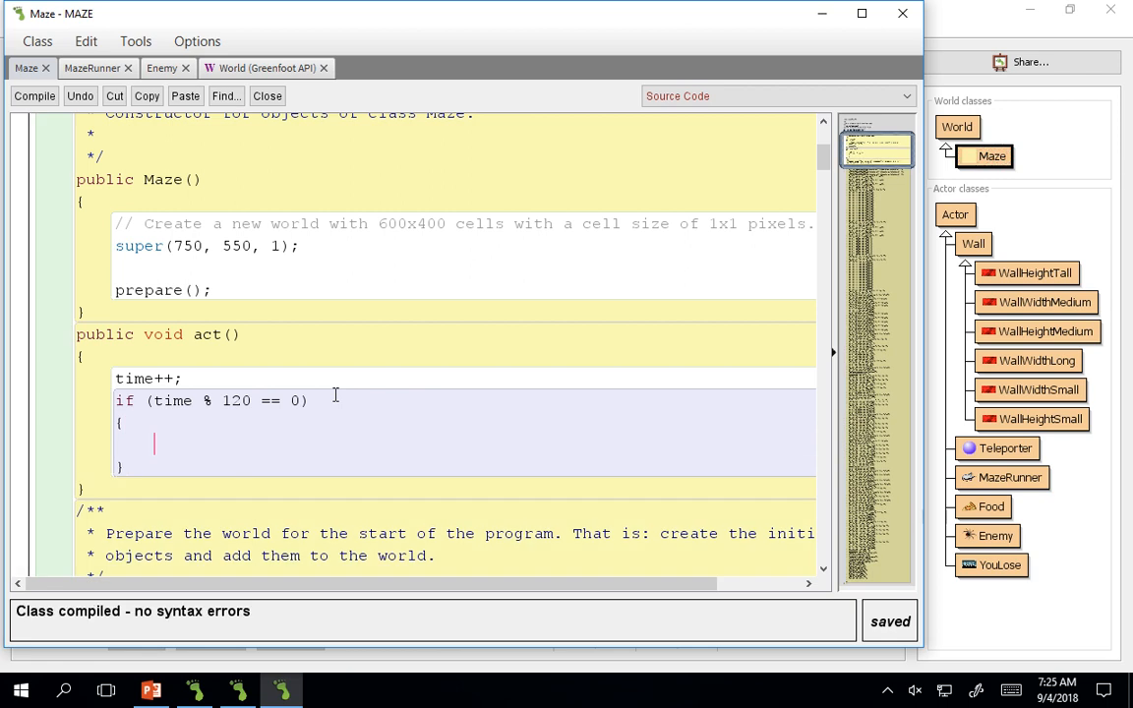
pyautogui.write('getWo')
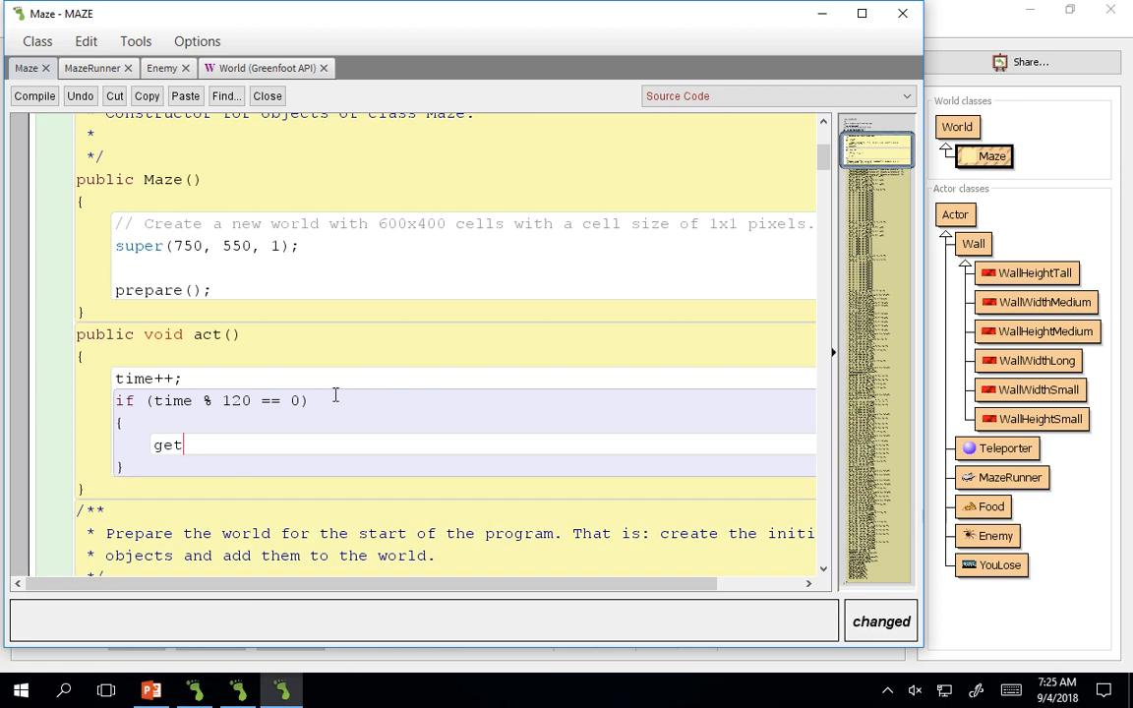
pyautogui.press('BackSpace')
pyautogui.press('BackSpace')
pyautogui.press('BackSpace')
pyautogui.write('a')
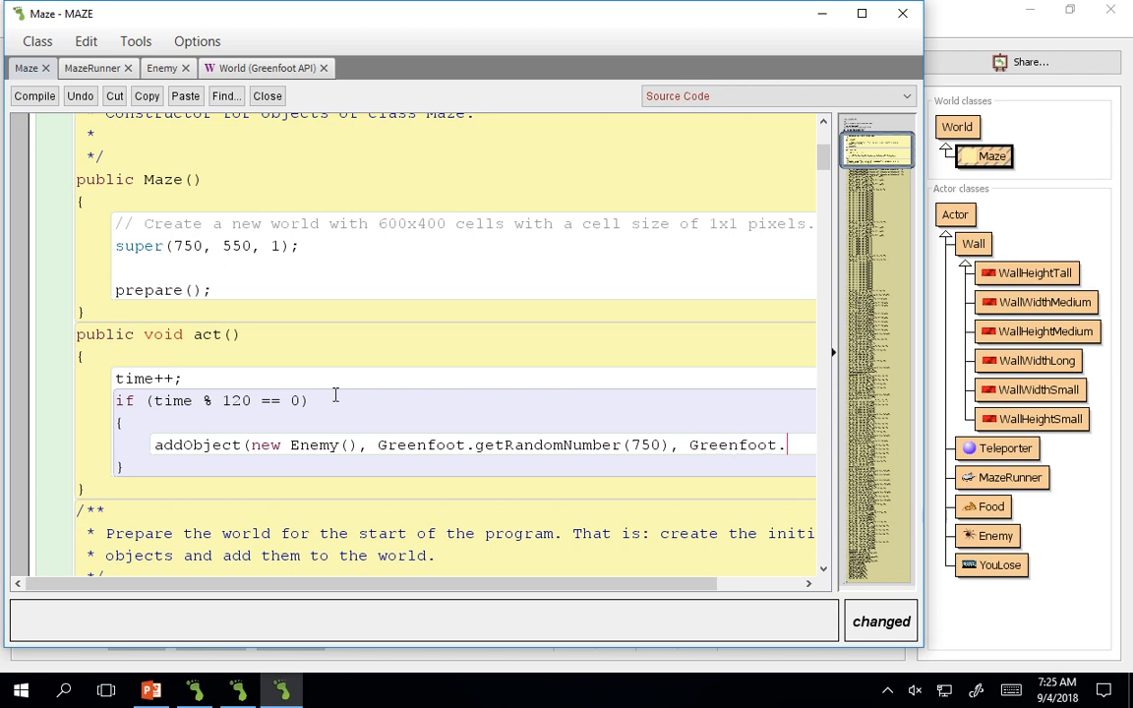
pyautogui.write('getRandom')
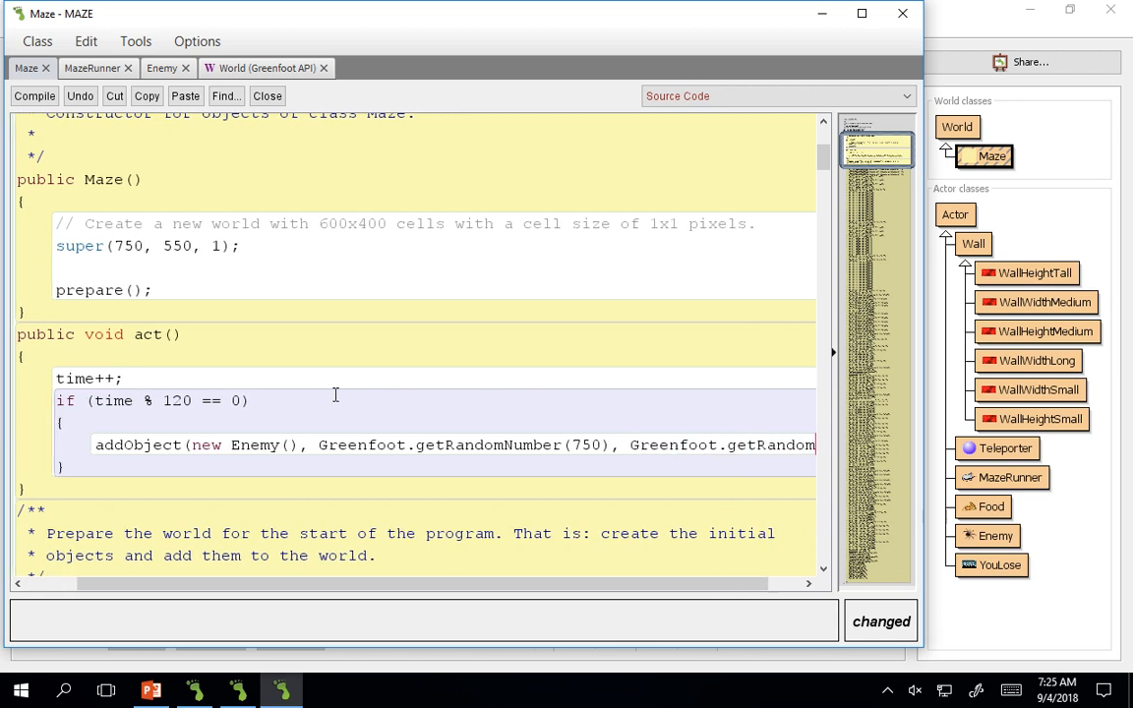
pyautogui.write('Number')
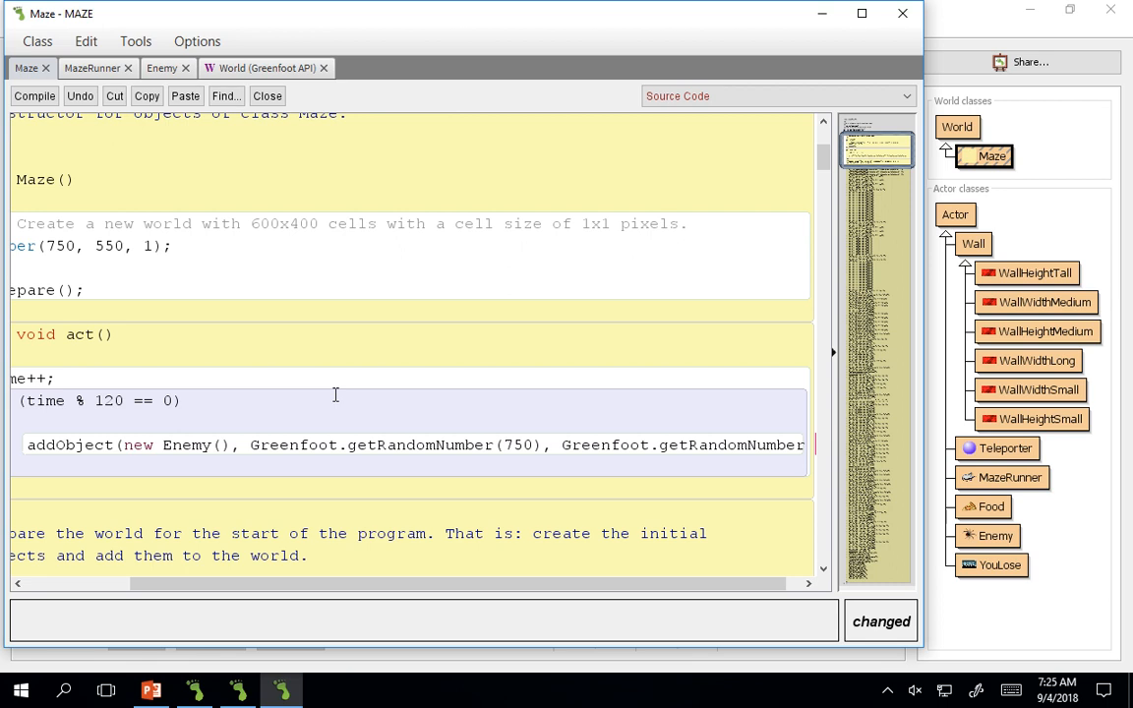
pyautogui.write(' (550);')
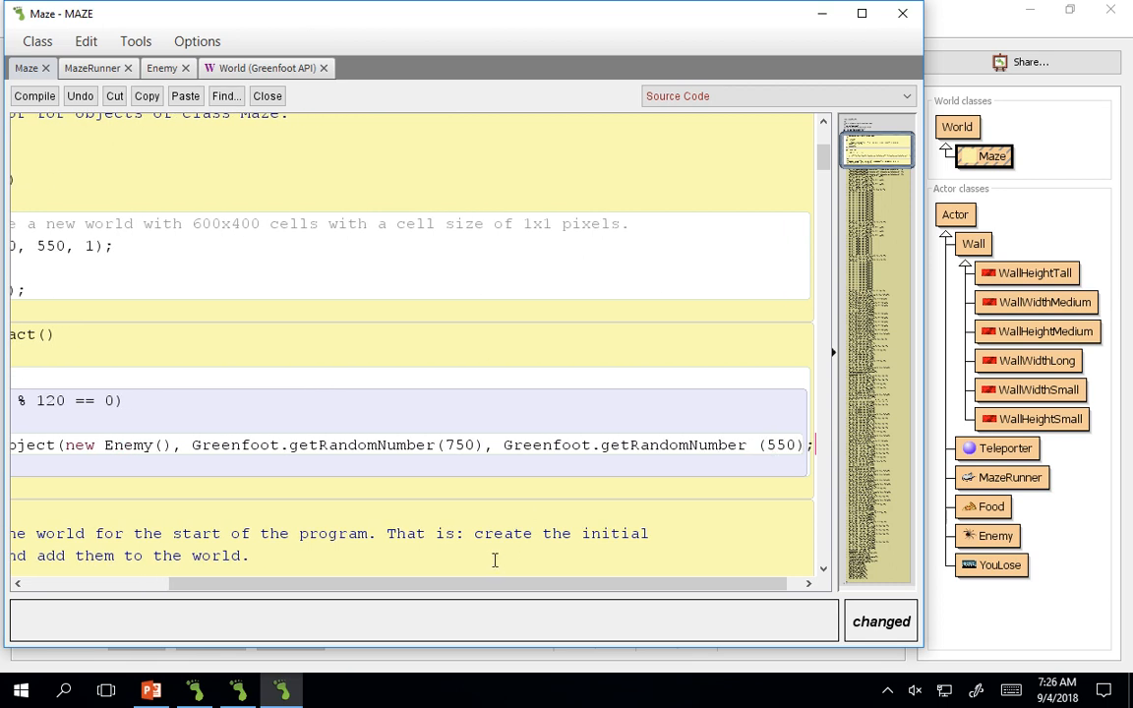
pyautogui.moveTo(482, 577)
pyautogui.mouseDown()
pyautogui.moveTo(420, 589)
pyautogui.moveTo(154, 308)
pyautogui.mouseUp()
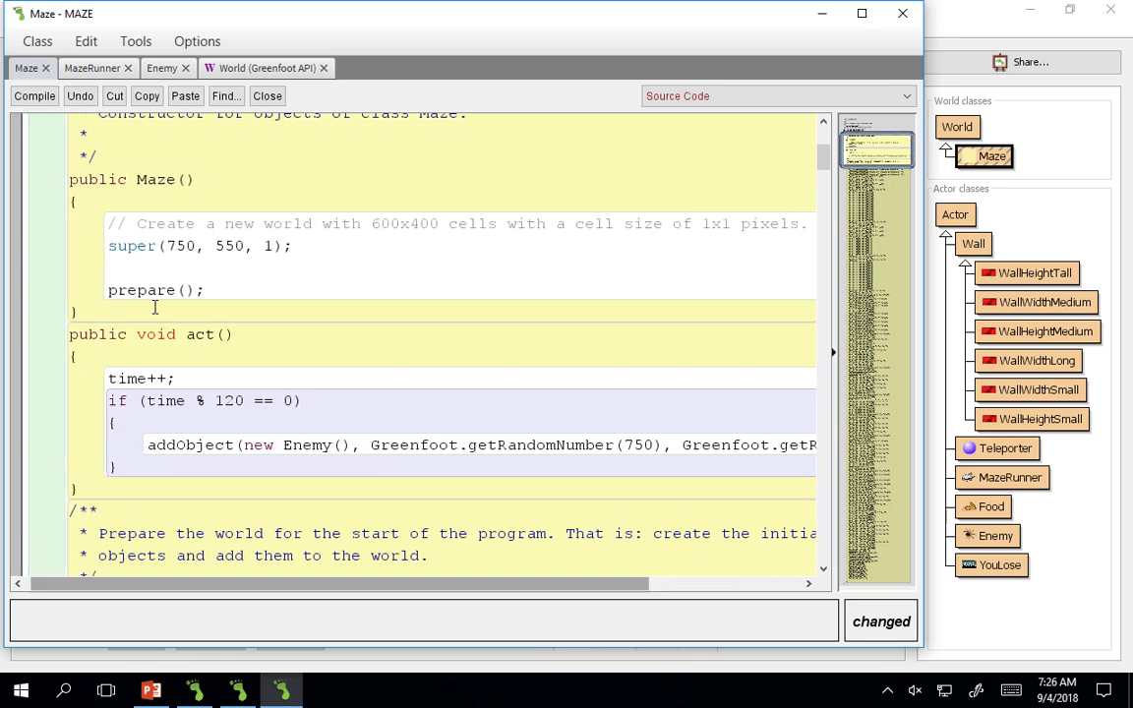
# Compile the Maze class and hide the editor to return to the maze world
pyautogui.click(51, 106)
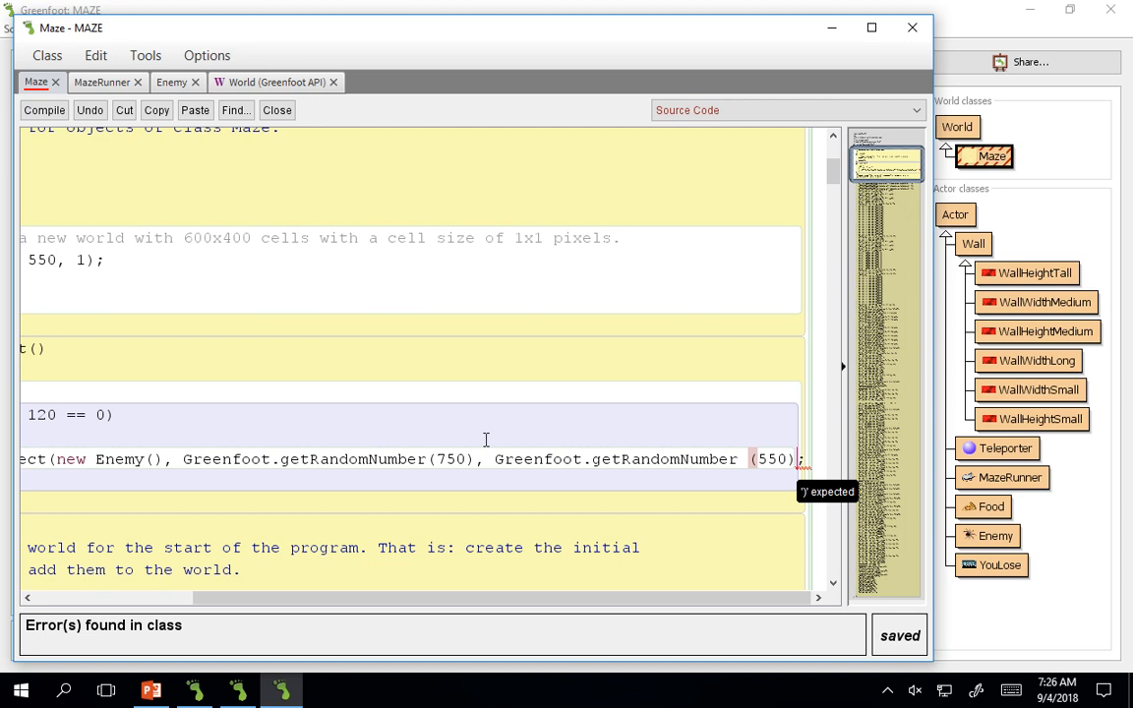
pyautogui.write(')')
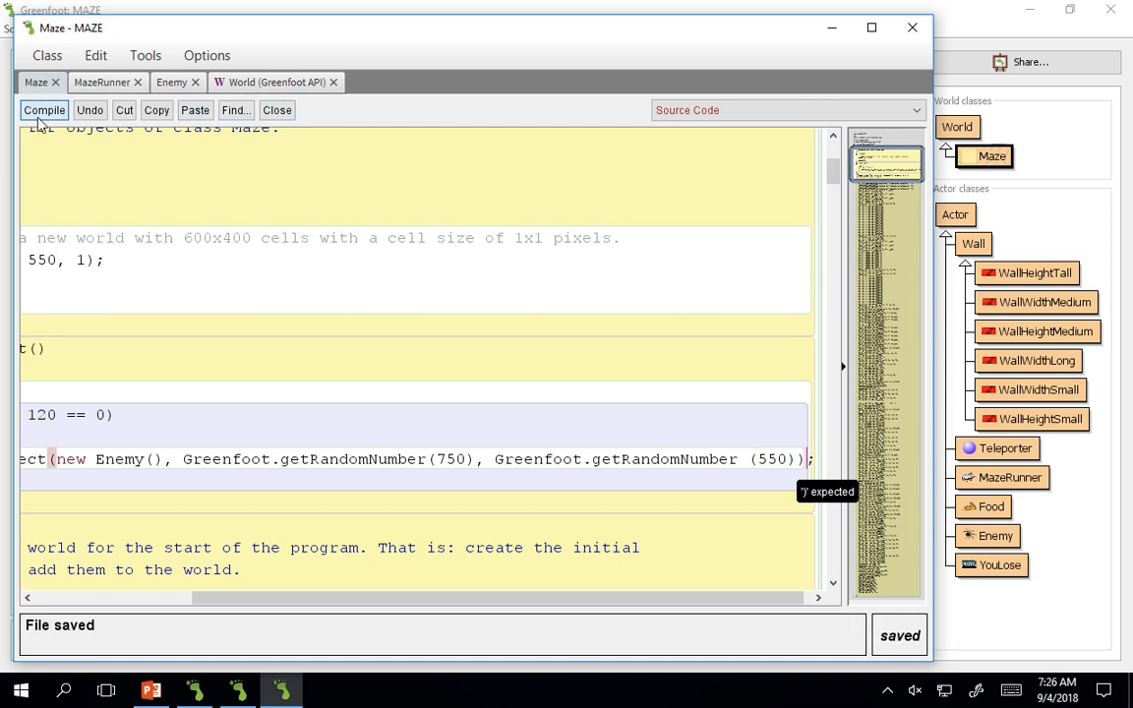
pyautogui.click(827, 30)
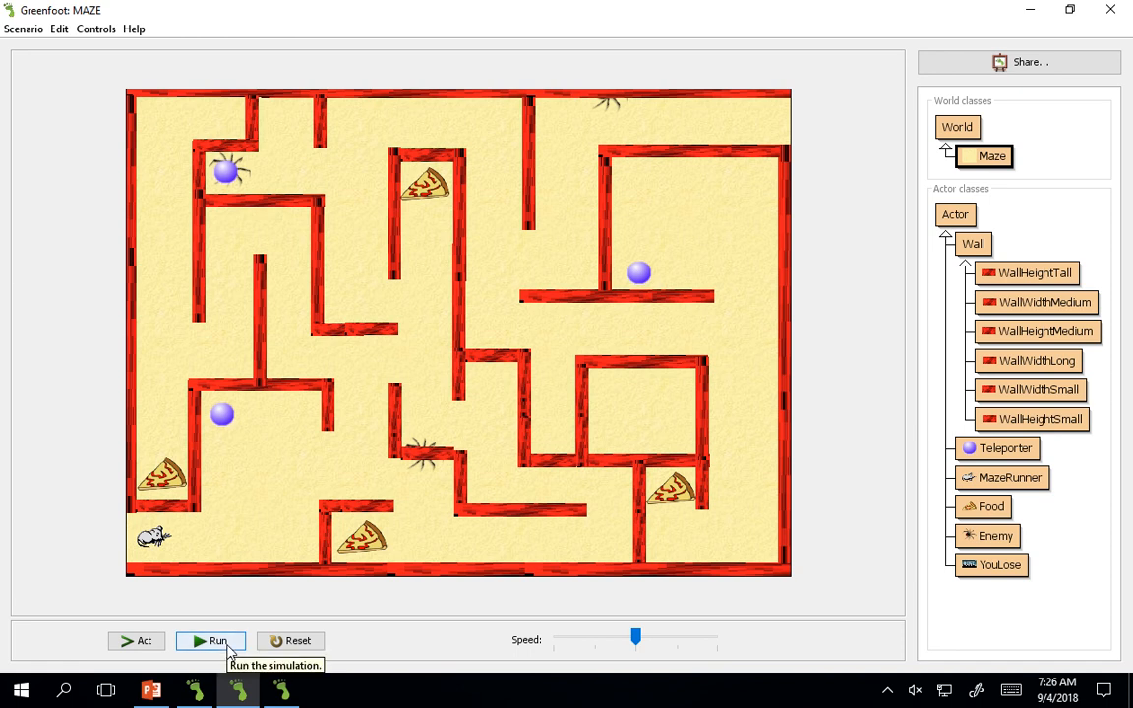
# Run the maze so spiders spawn at random spots, pause it, and reopen the Maze source
pyautogui.click(229, 647)
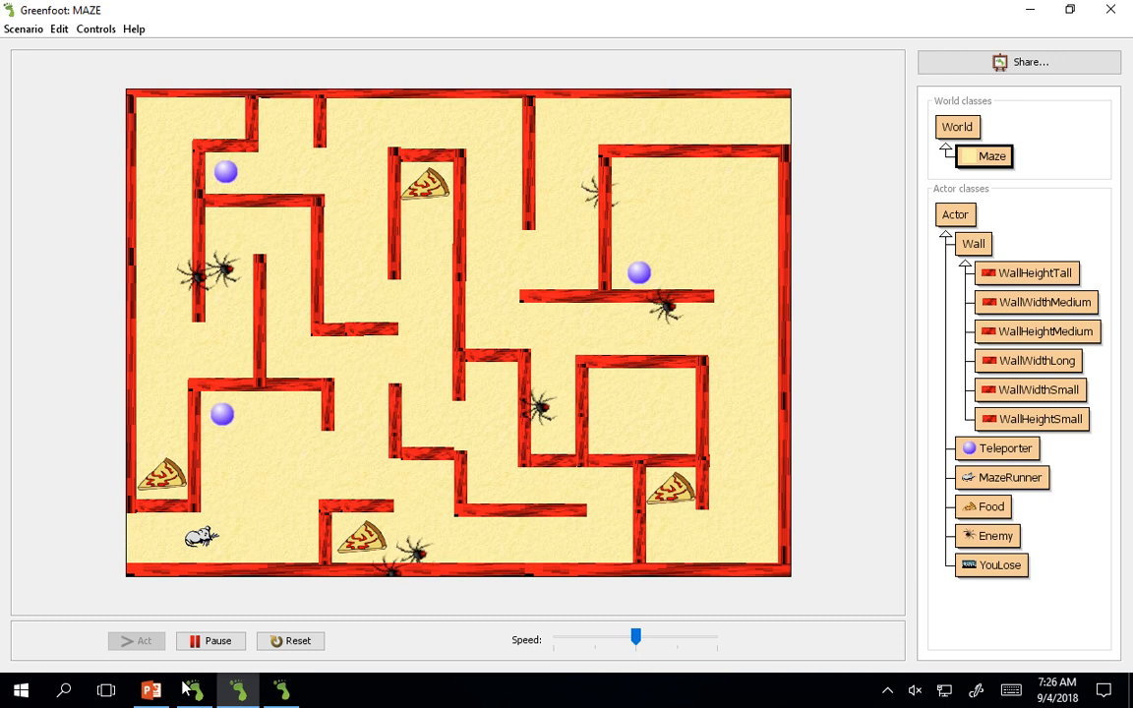
pyautogui.click(215, 641)
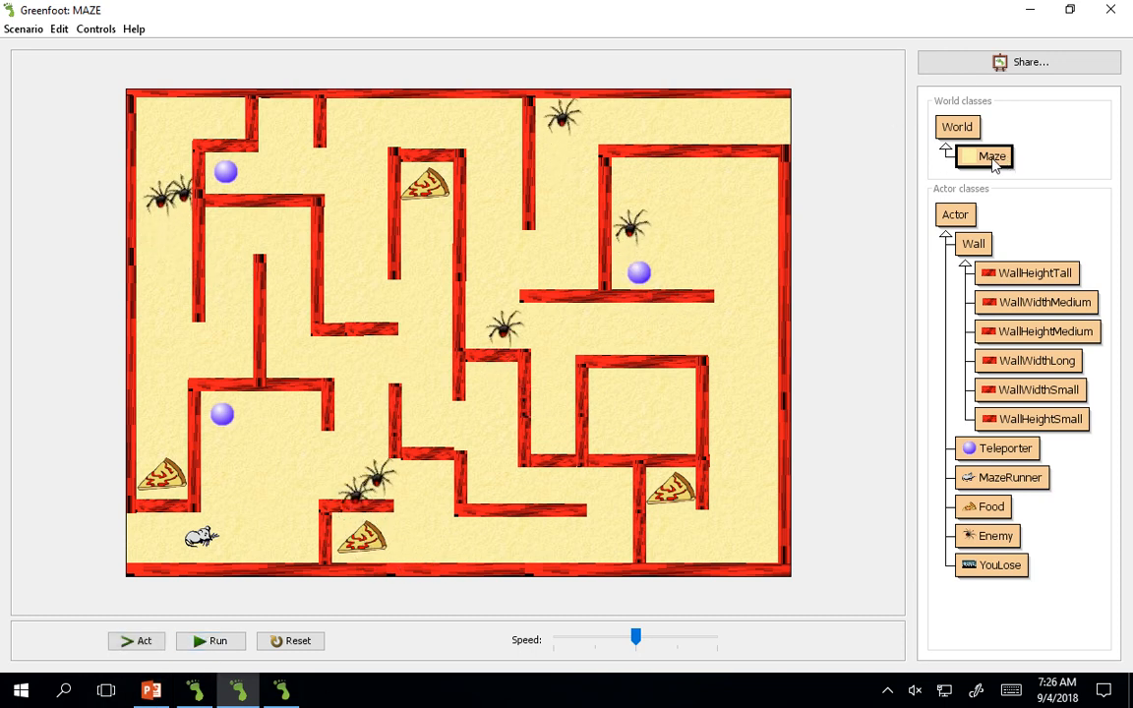
pyautogui.doubleClick(991, 157)
# Change the spawn interval from 120 to 360 ticks and compile the Maze class
pyautogui.moveTo(425, 29); pyautogui.dragTo(731, 50)
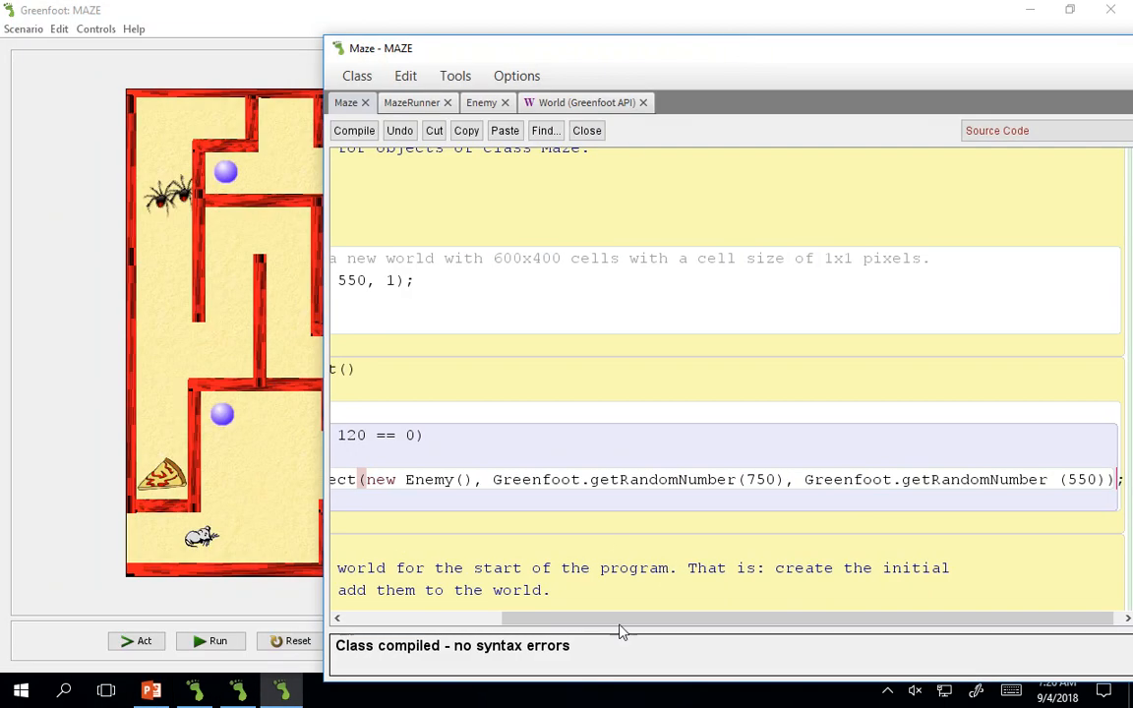
pyautogui.hscroll(-2, 468, 597)
pyautogui.hscroll(-5, 499, 446)
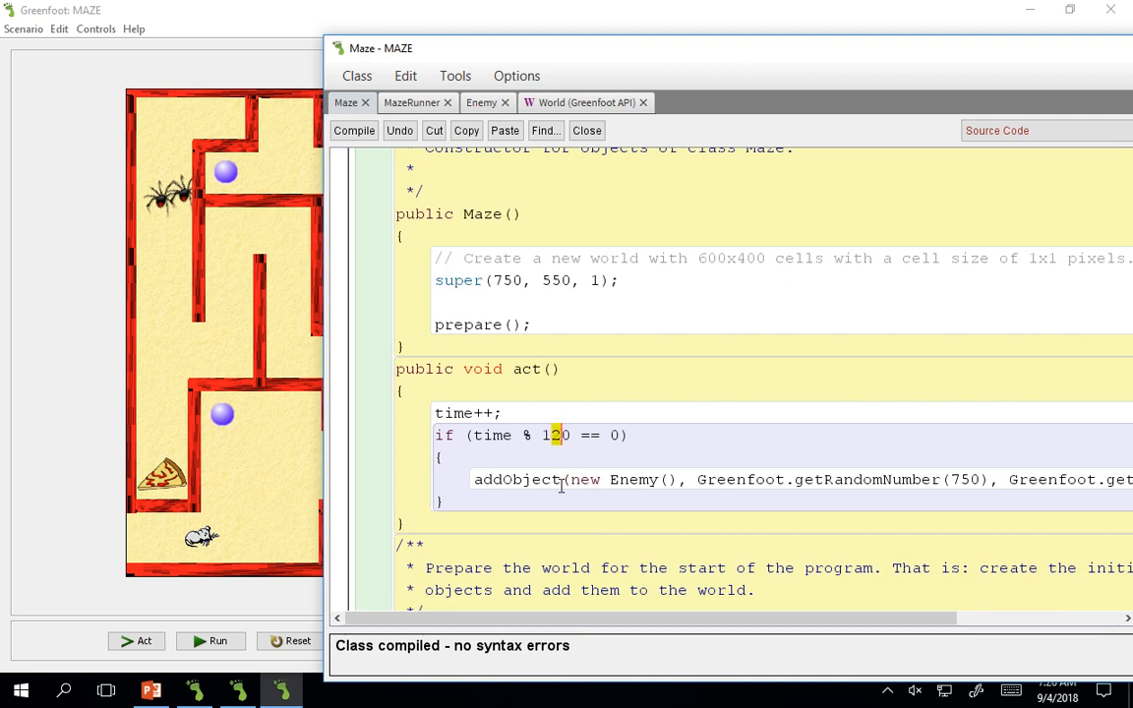
pyautogui.press('BackSpace')
pyautogui.press('BackSpace')
pyautogui.write('36')
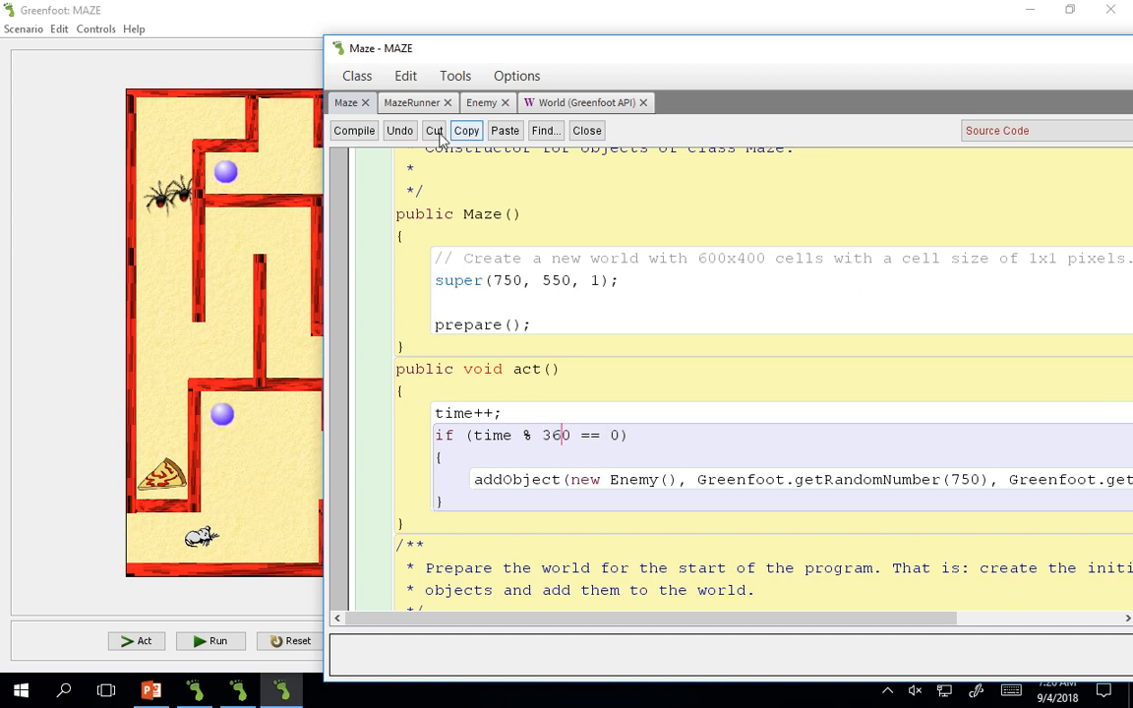
pyautogui.click(370, 132)
pyautogui.click(27, 331)
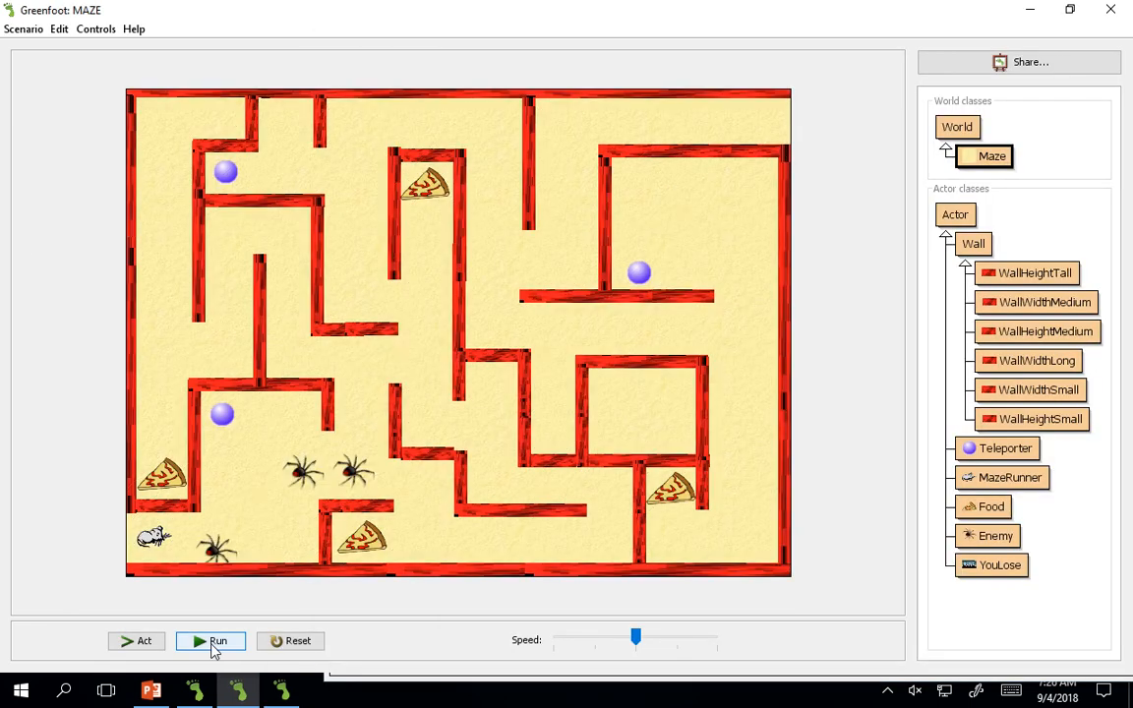
# Run the maze twice, resetting the world after each YouLose game-over screen
pyautogui.click(213, 642)
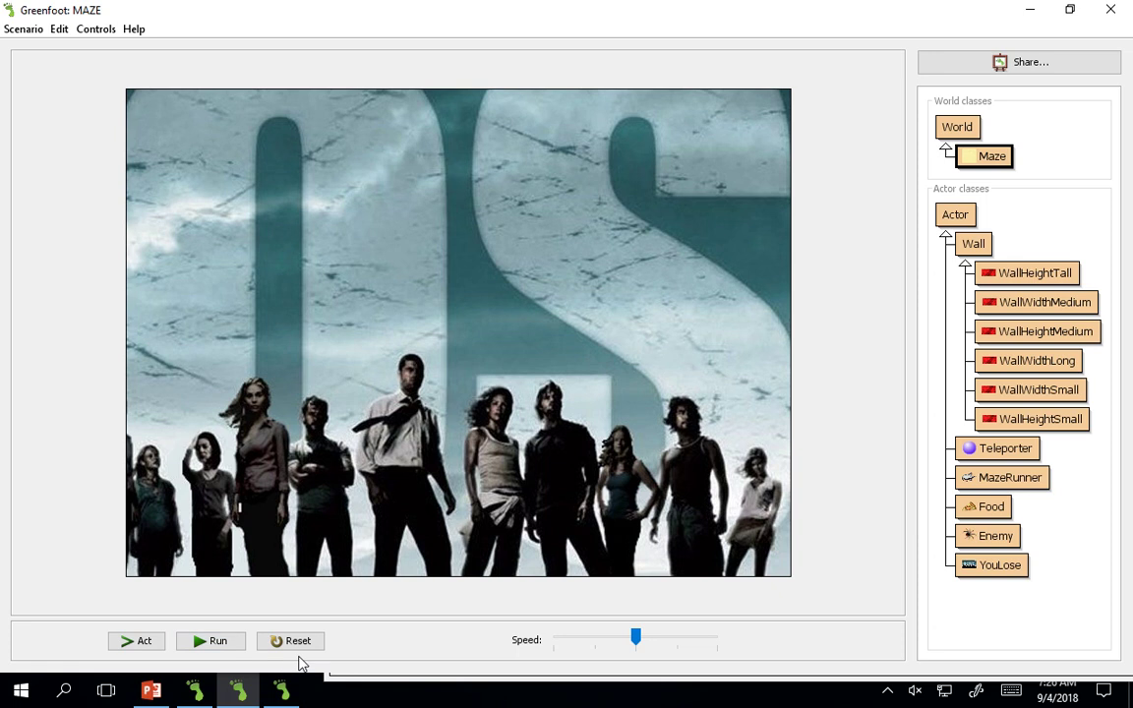
pyautogui.click(286, 644)
pyautogui.click(233, 649)
pyautogui.click(298, 645)
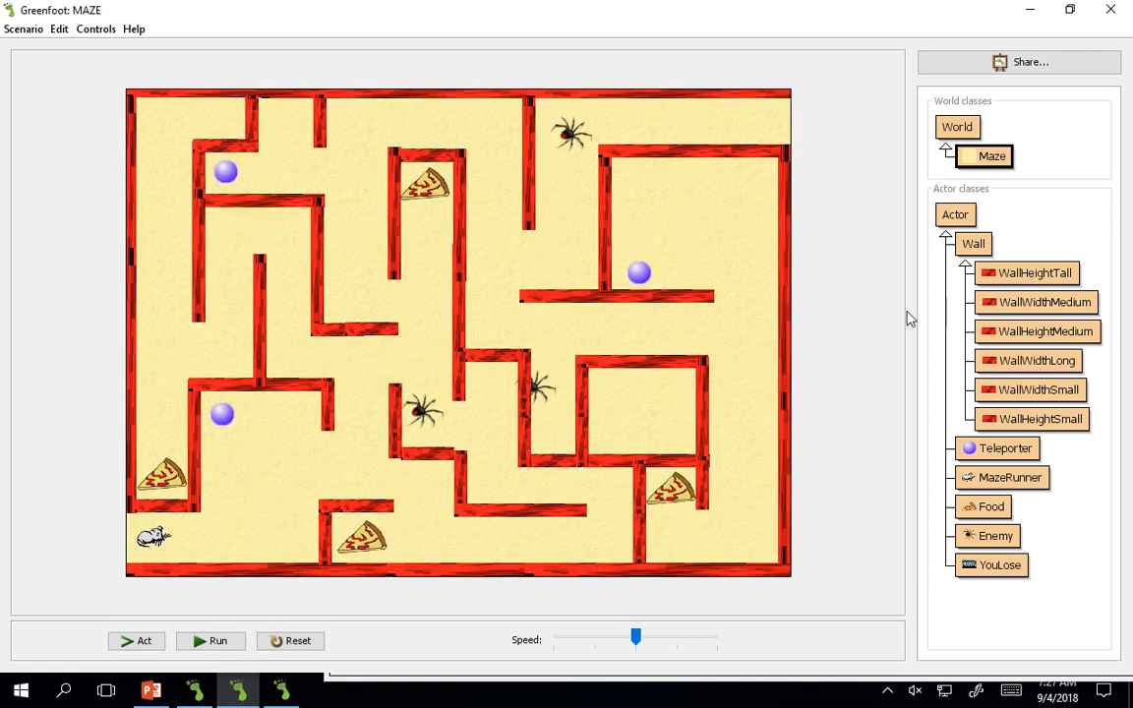
# Change the Enemy's turn(3) to turn(7) and compile the class
pyautogui.doubleClick(1005, 538)
pyautogui.moveTo(632, 52); pyautogui.dragTo(503, 36)
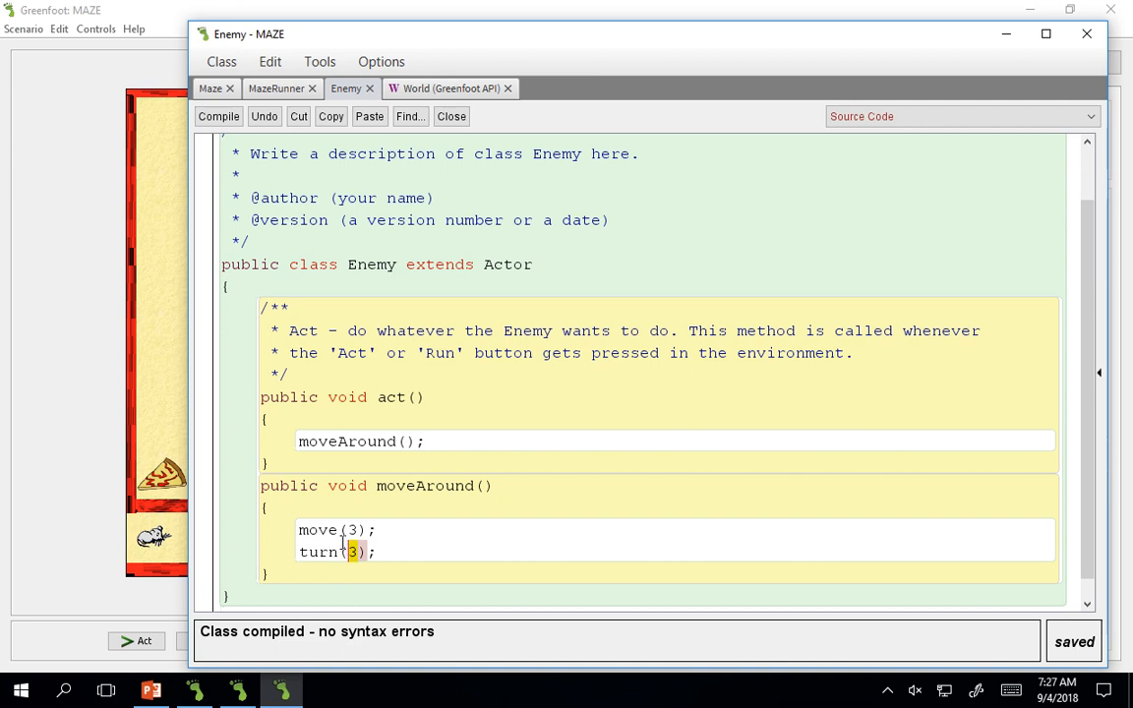
pyautogui.write('7')
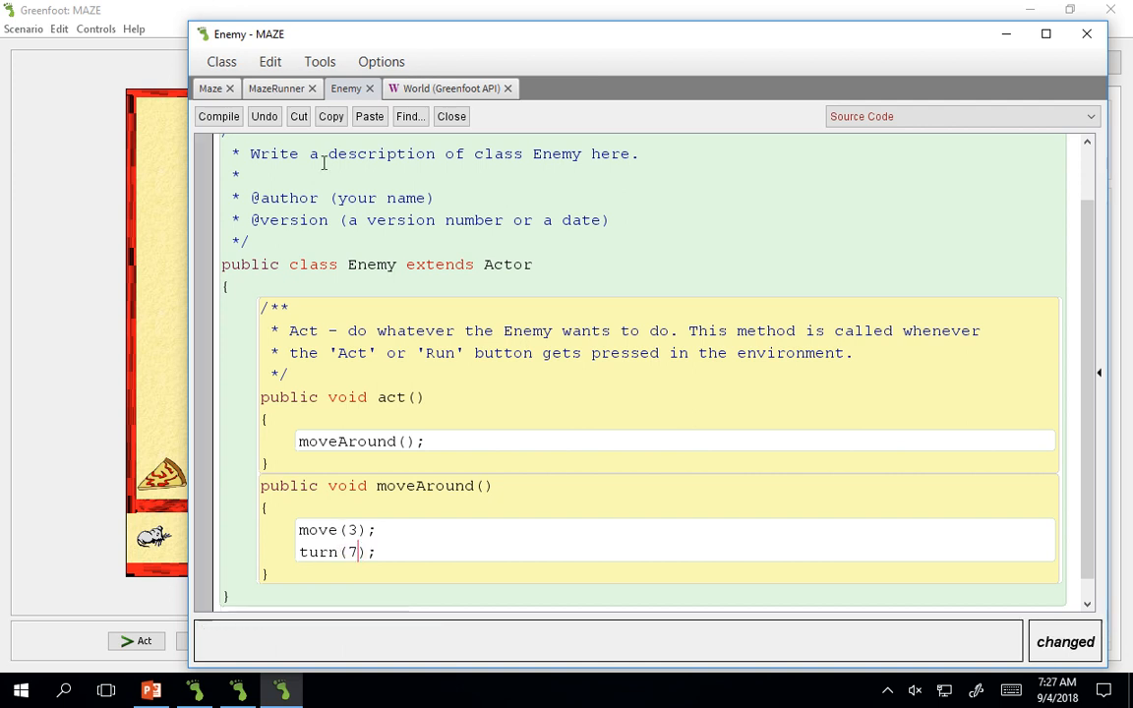
pyautogui.click(218, 117)
pyautogui.click(24, 246)
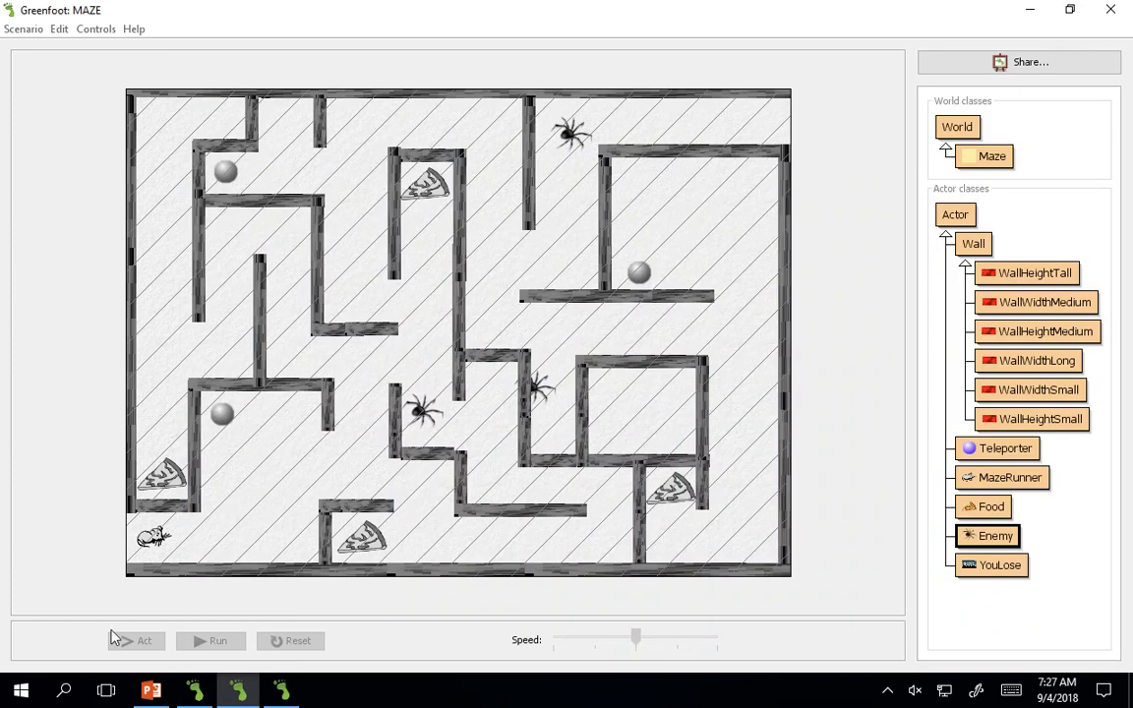
# Run the maze to watch sharper-turning spiders, nudging the Speed slider up and back down
pyautogui.click(218, 641)
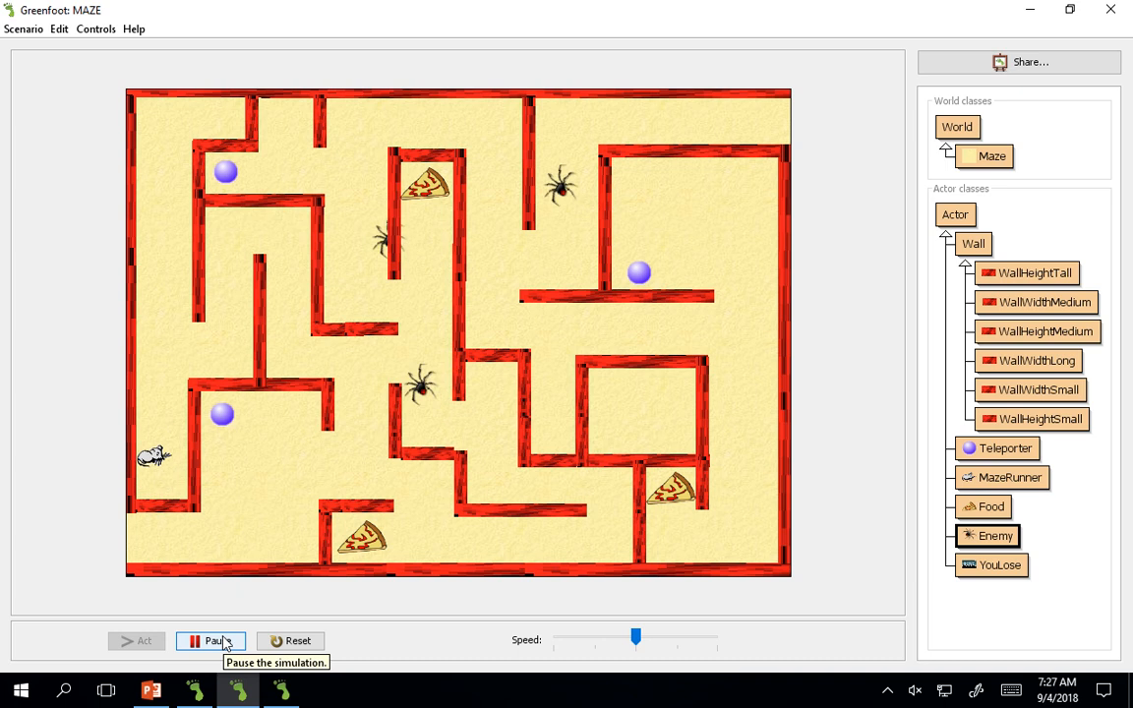
pyautogui.moveTo(635, 639); pyautogui.dragTo(664, 639)
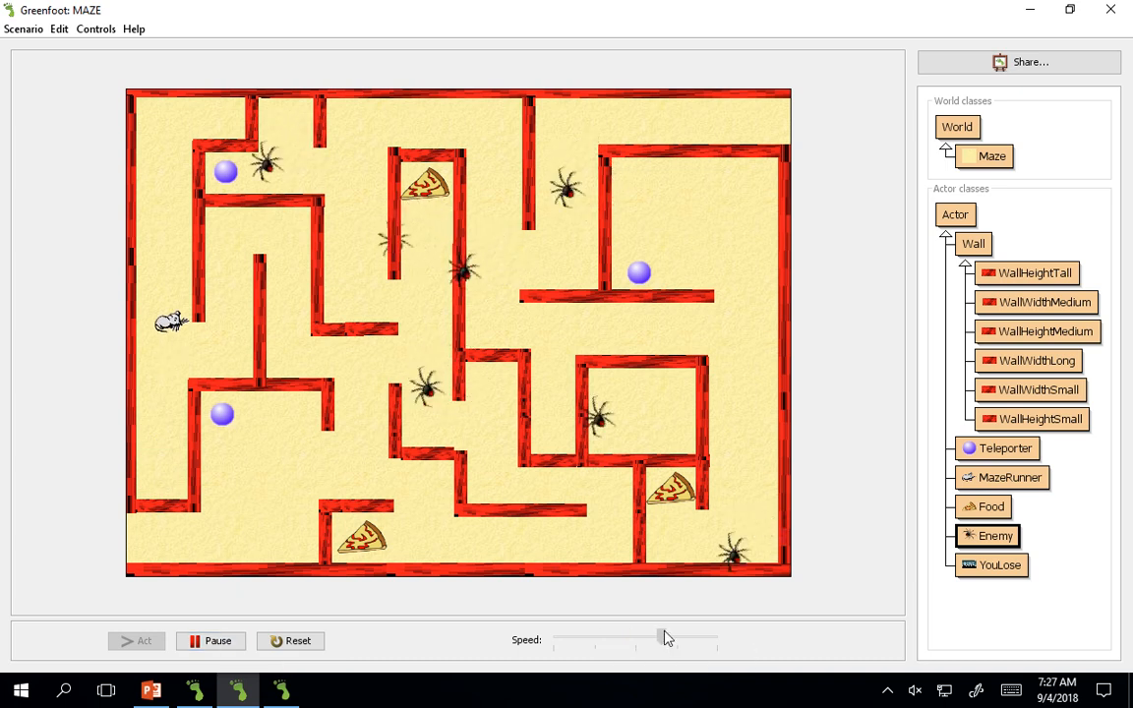
pyautogui.moveTo(664, 638); pyautogui.dragTo(620, 638)
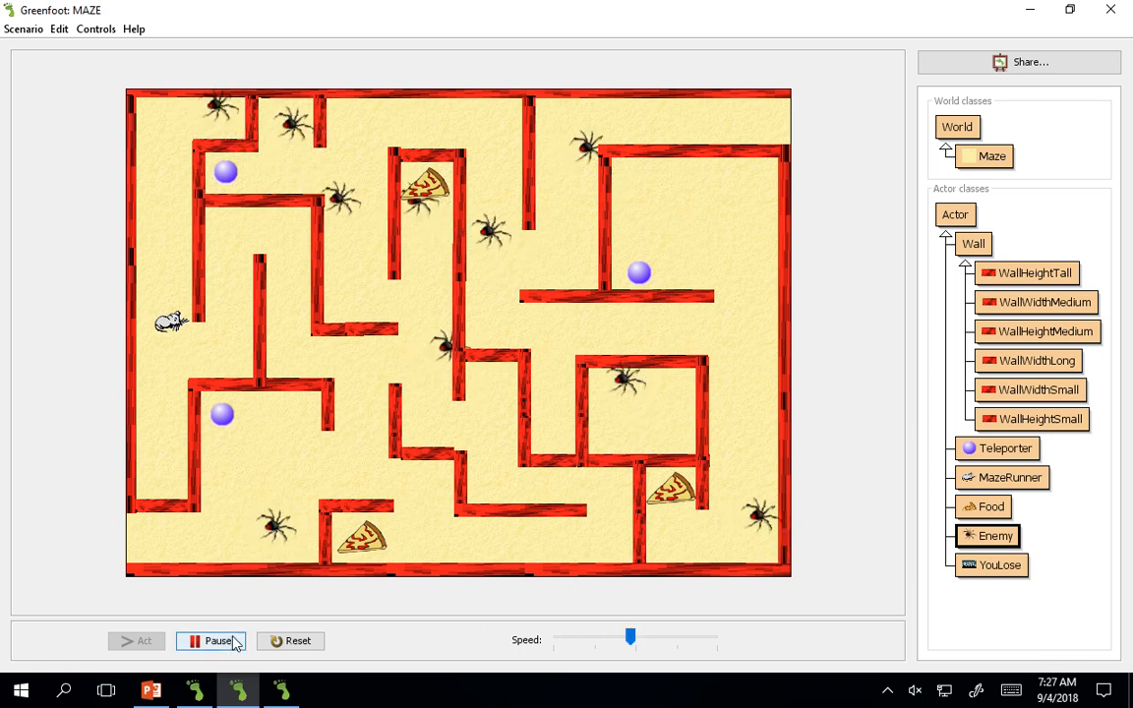